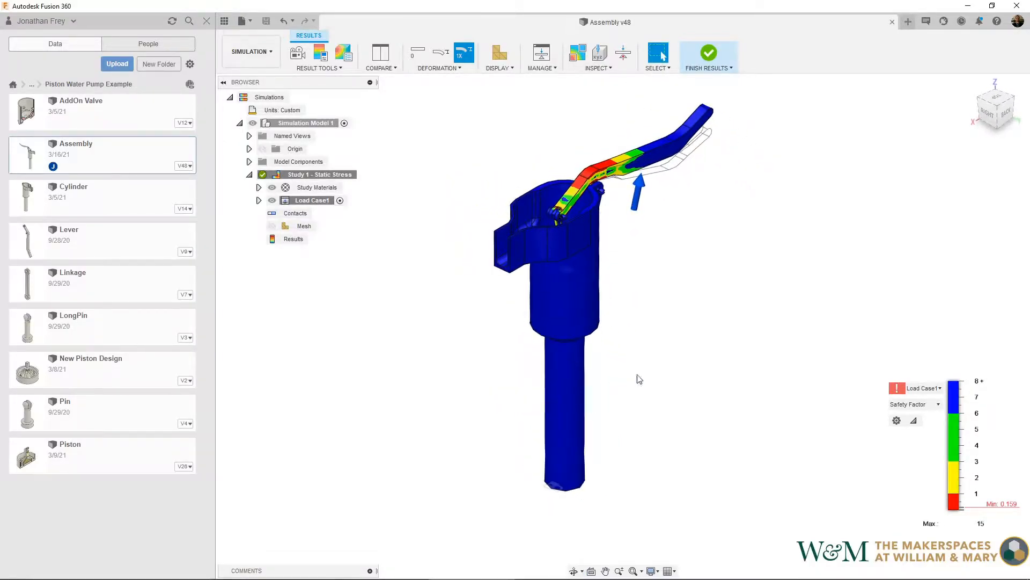
- Open the Lever and Linkage designs, examine their shapes against the assembly's simulation results, and close both part designs
shift+middle_drag(756, 402, 727, 397)
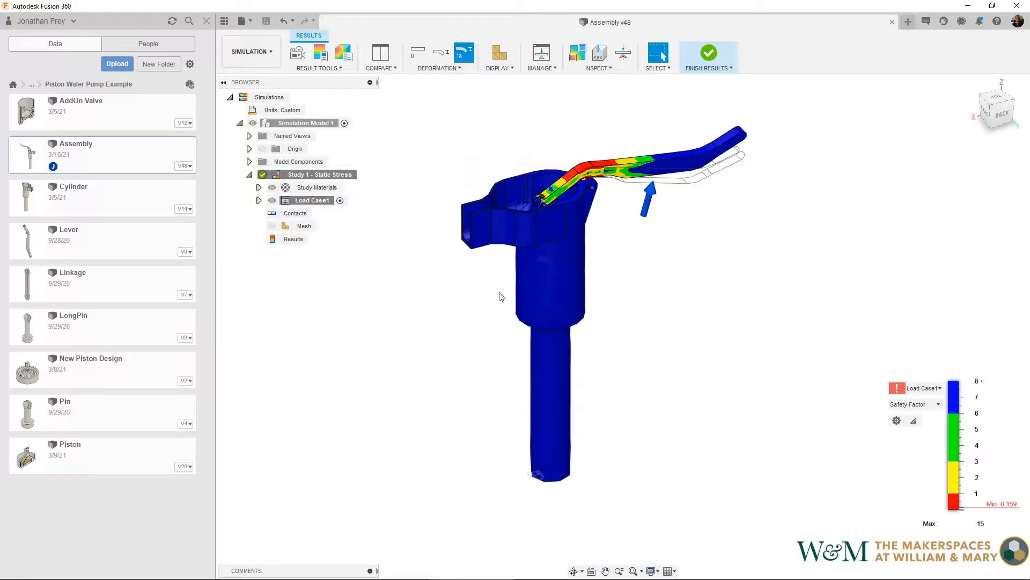
double_click(111, 240)
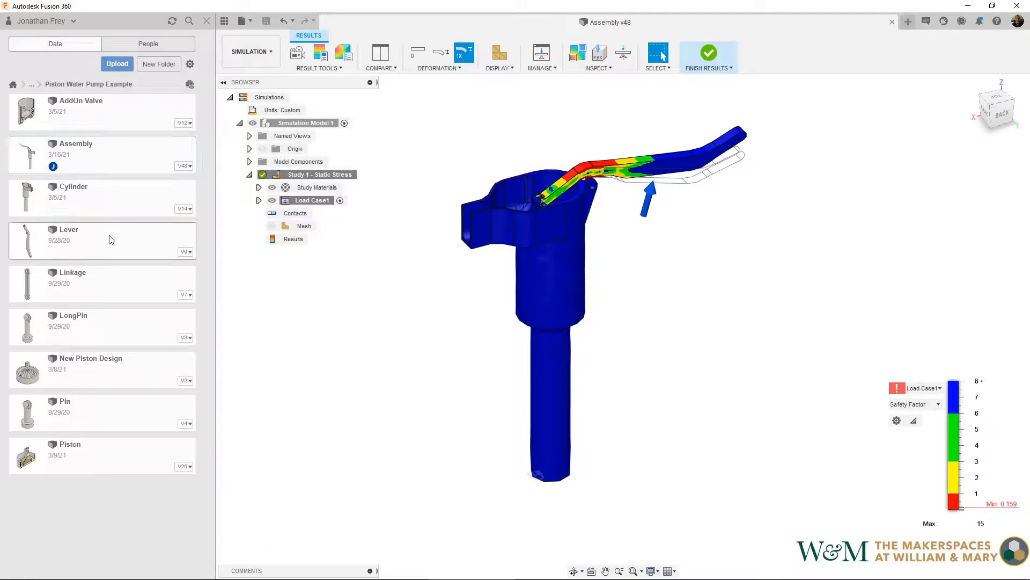
shift+middle_drag(446, 353, 487, 325)
double_click(128, 296)
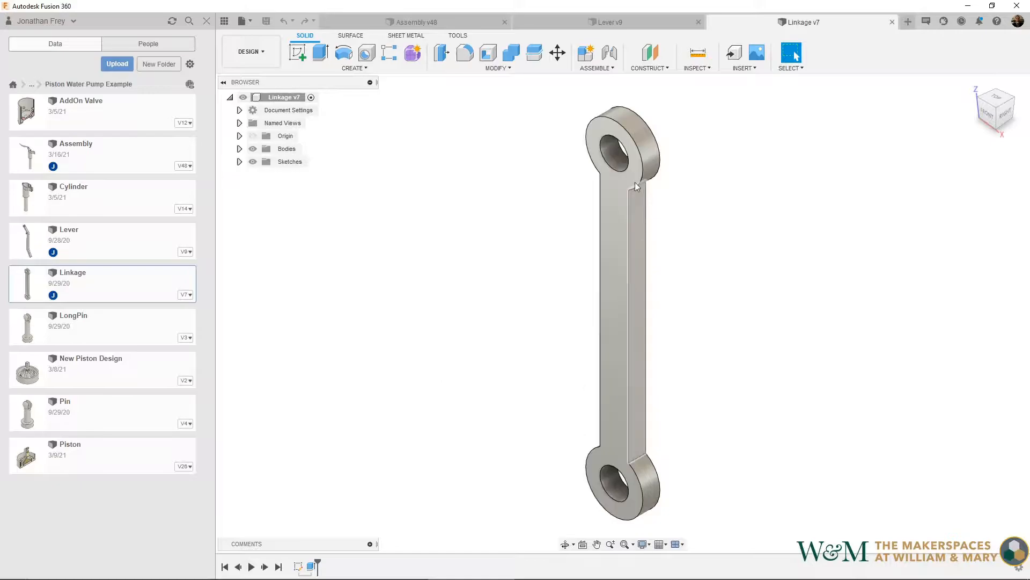
shift+middle_drag(524, 337, 410, 316)
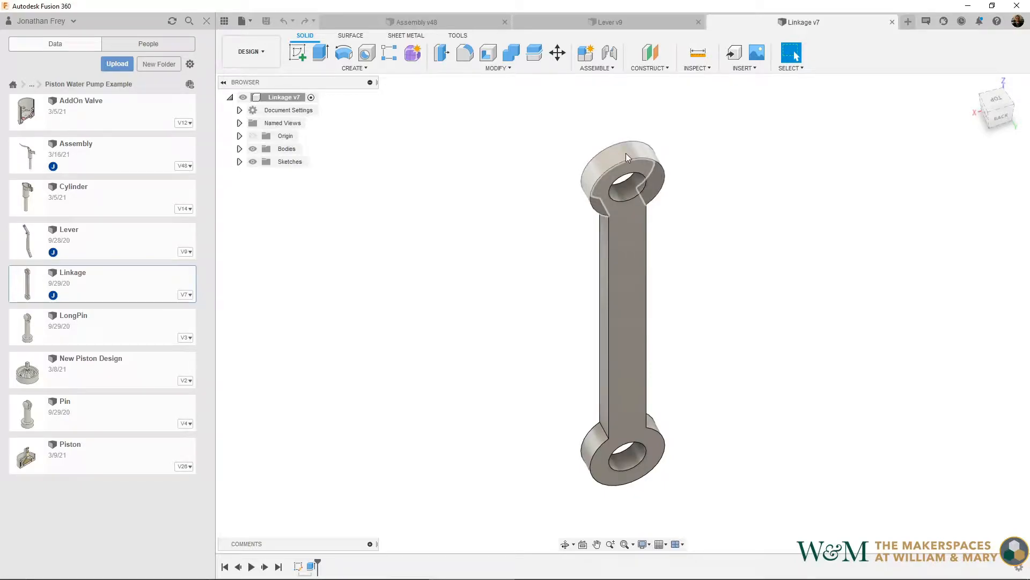
click(646, 22)
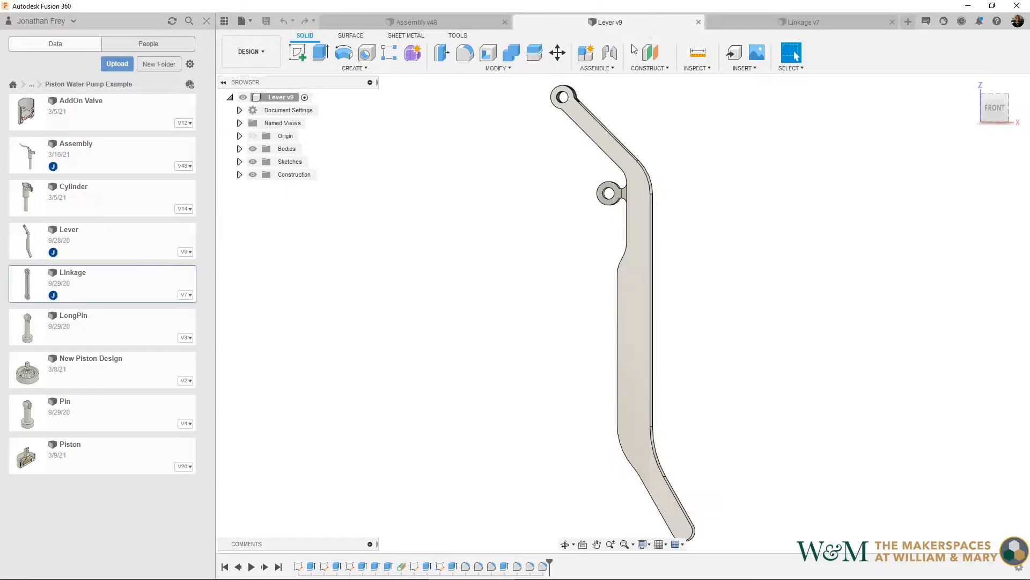
click(464, 23)
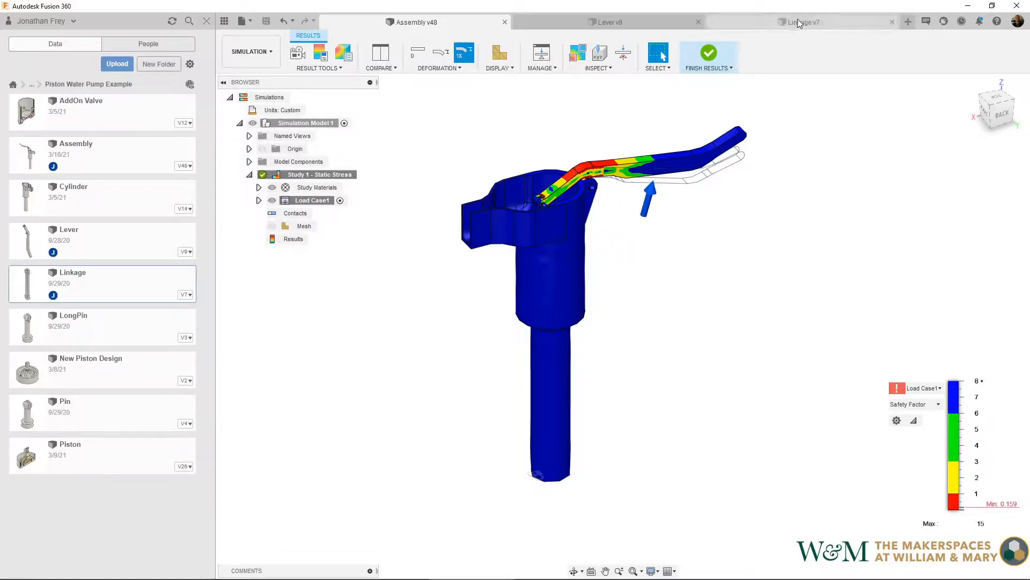
click(698, 22)
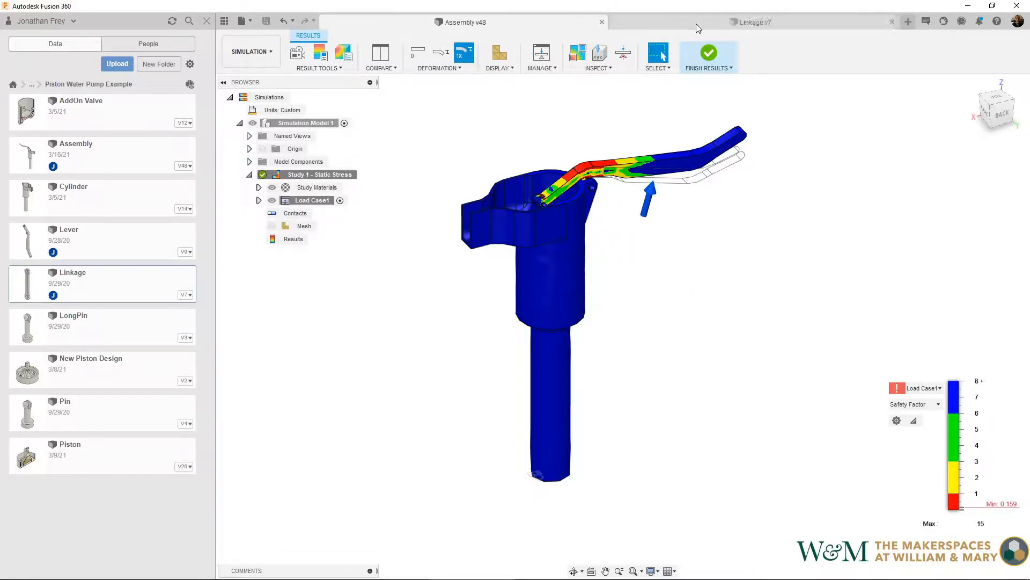
click(893, 22)
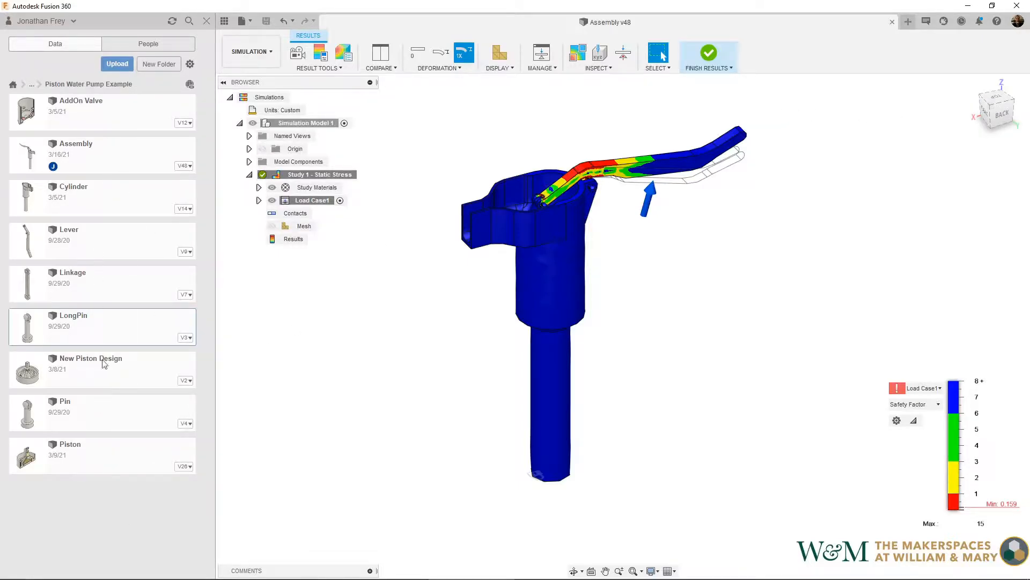
- Create a new design and save it as "New Assembly" in the Piston Water Pump Example folder
click(908, 21)
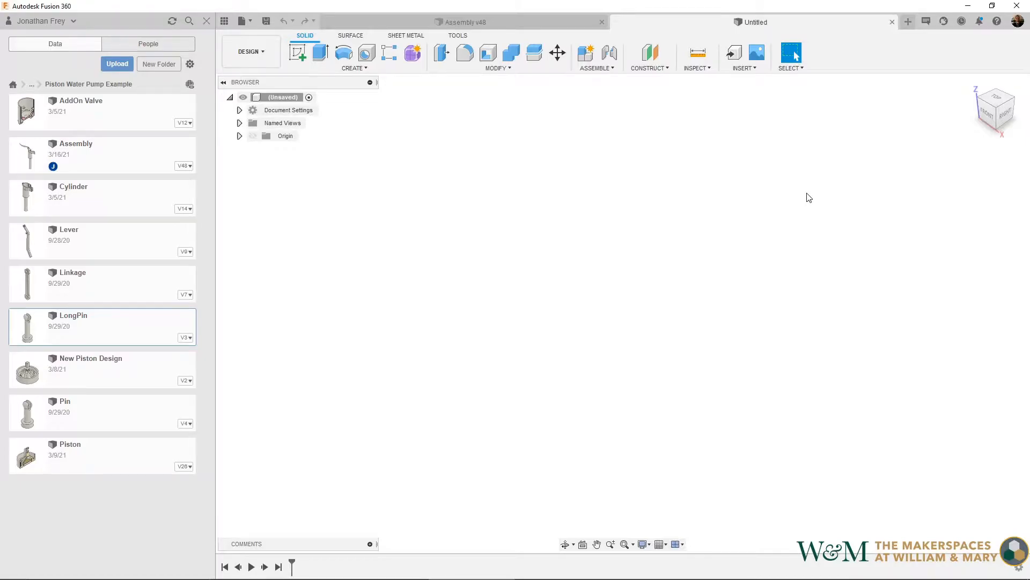
key(ctrl+s)
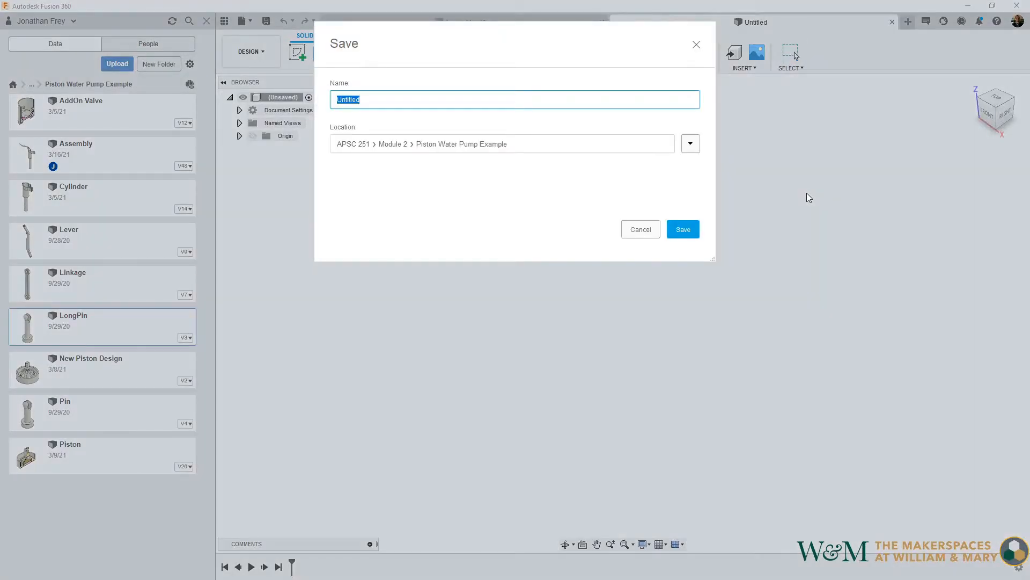
text(New Assembly)
key(Return)
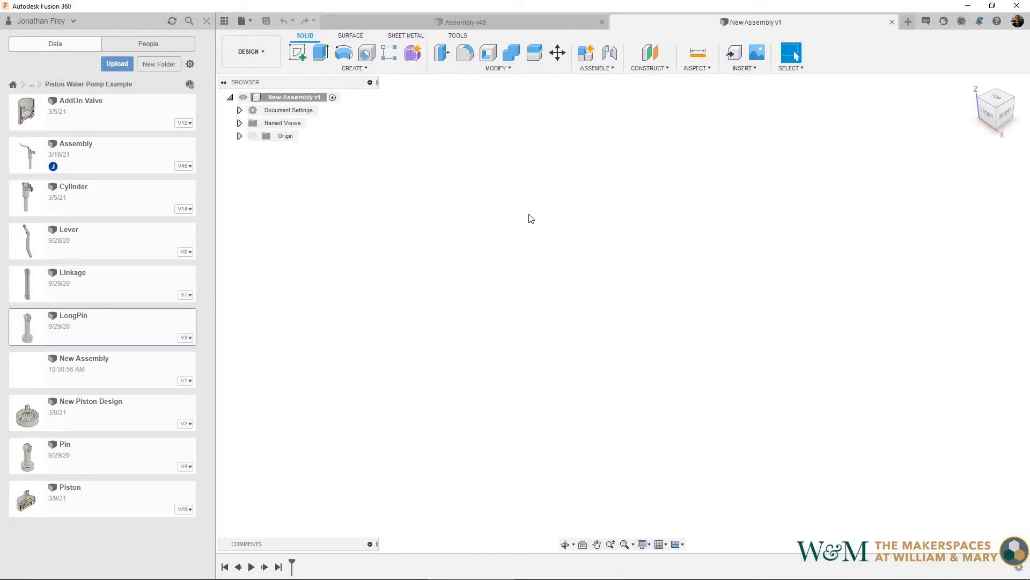
- Insert the Cylinder design into the new assembly and accept its default position
shift+middle_drag(490, 276, 474, 289)
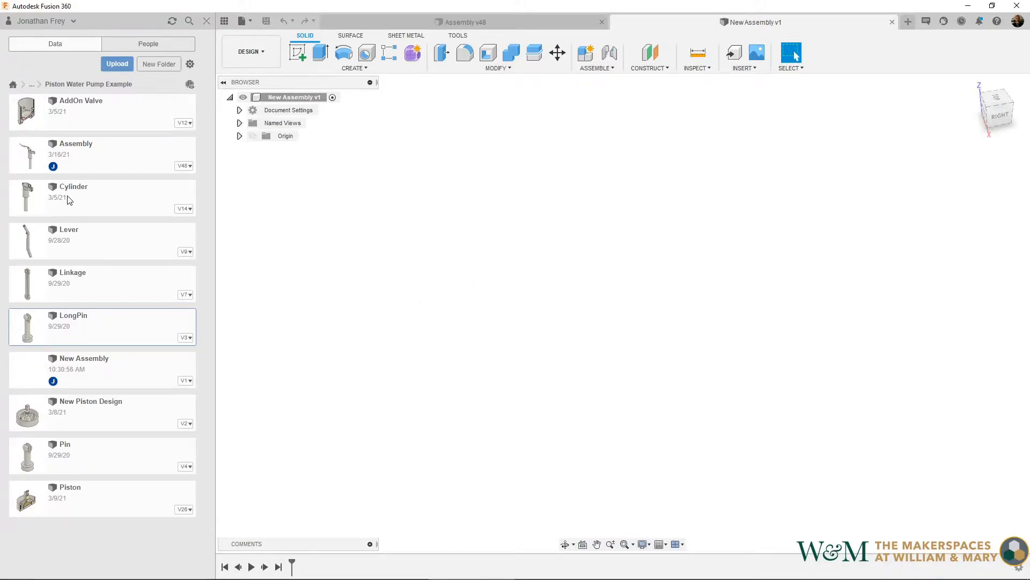
drag(45, 201, 592, 249)
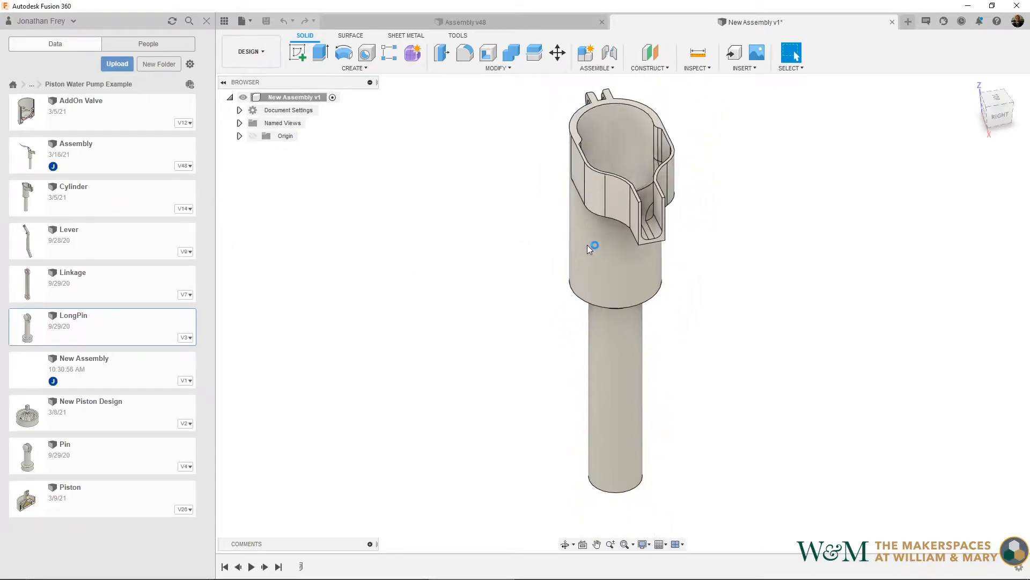
shift+middle_drag(740, 316, 687, 322)
click(964, 342)
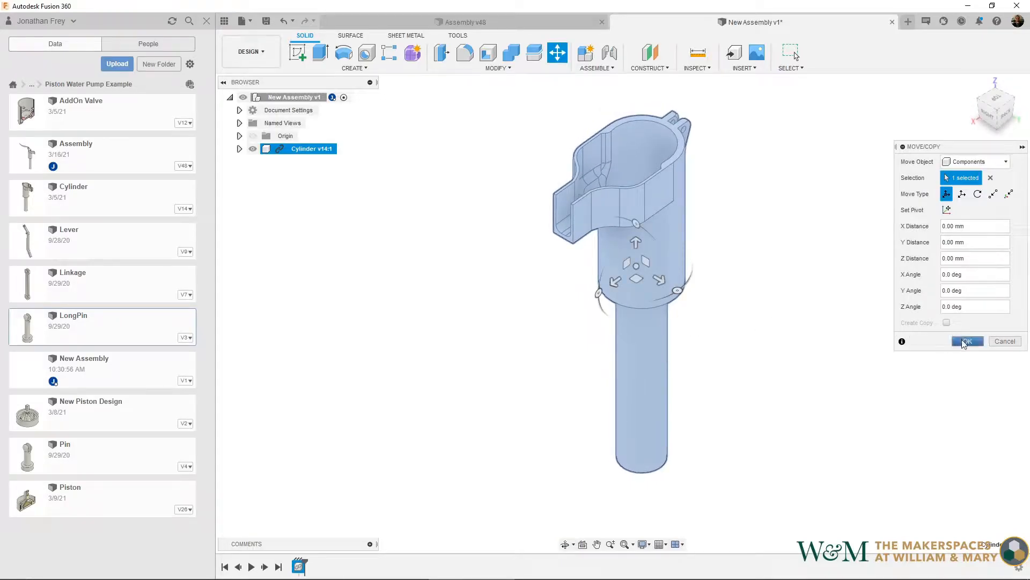
mouse_move(823, 322)
shift+middle_down()
mouse_move(832, 352)
mouse_move(814, 306)
mouse_move(819, 318)
shift+middle_up()
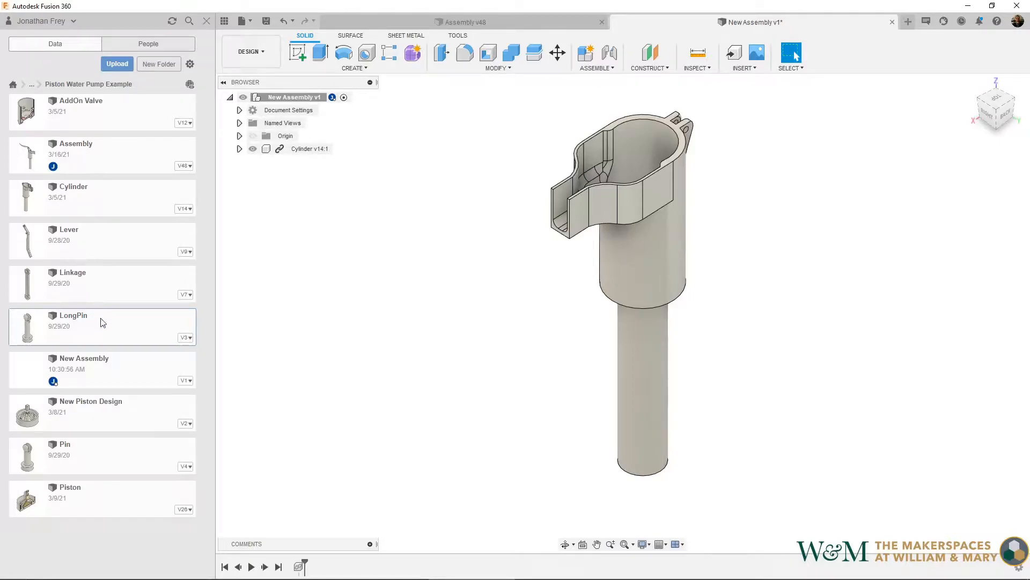
- Insert the Piston design and place it beside the cylinder, moved about 186 mm in X and -58 mm in Y
drag(89, 502, 389, 303)
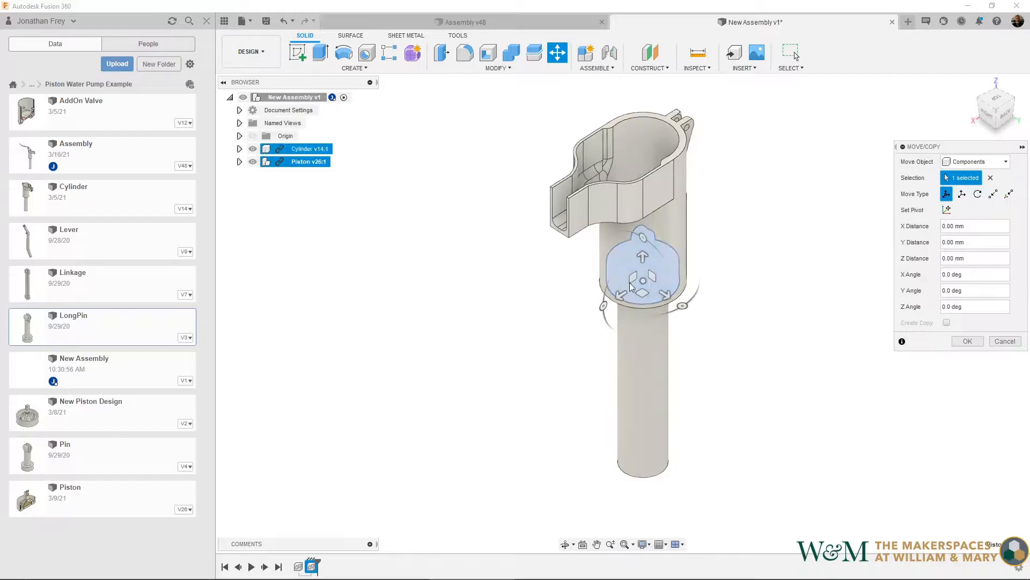
drag(643, 291, 390, 376)
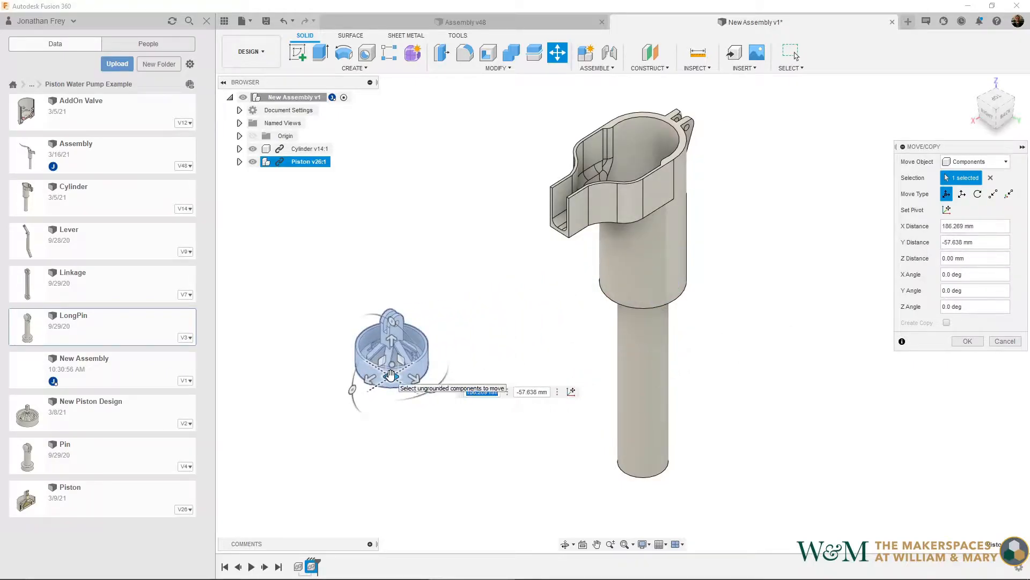
key(Return)
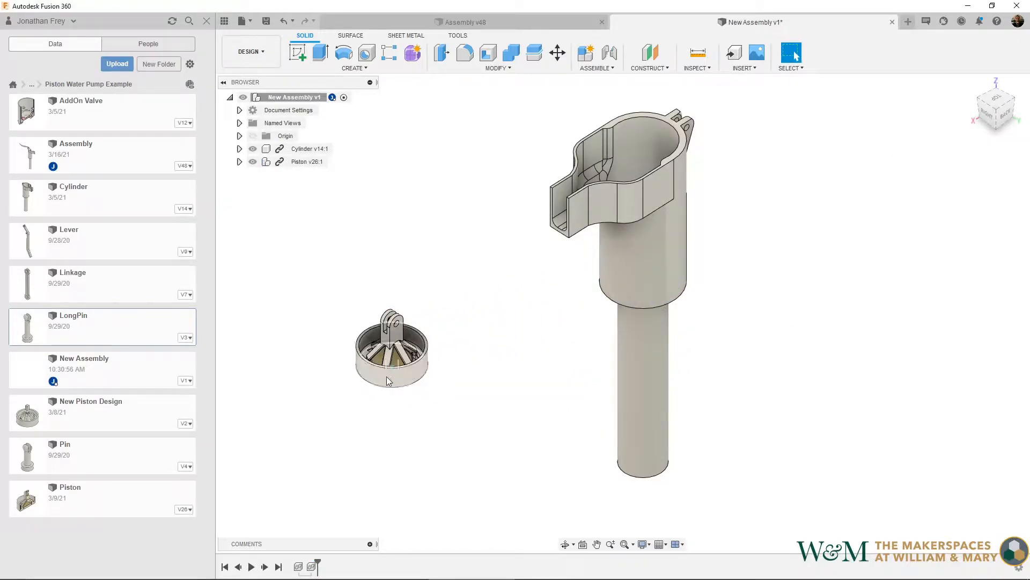
shift+middle_drag(543, 344, 524, 345)
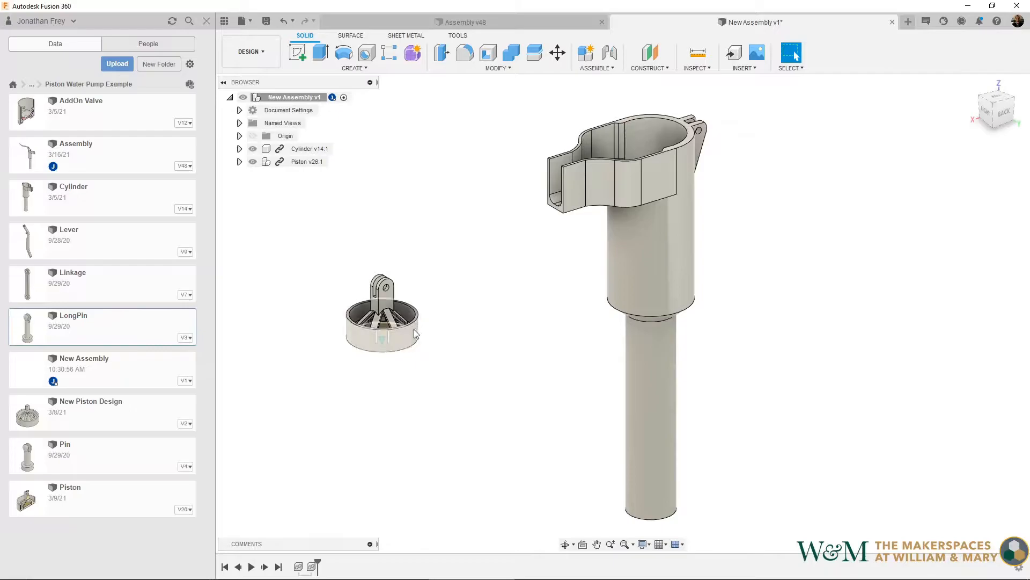
shift+middle_drag(568, 357, 519, 233)
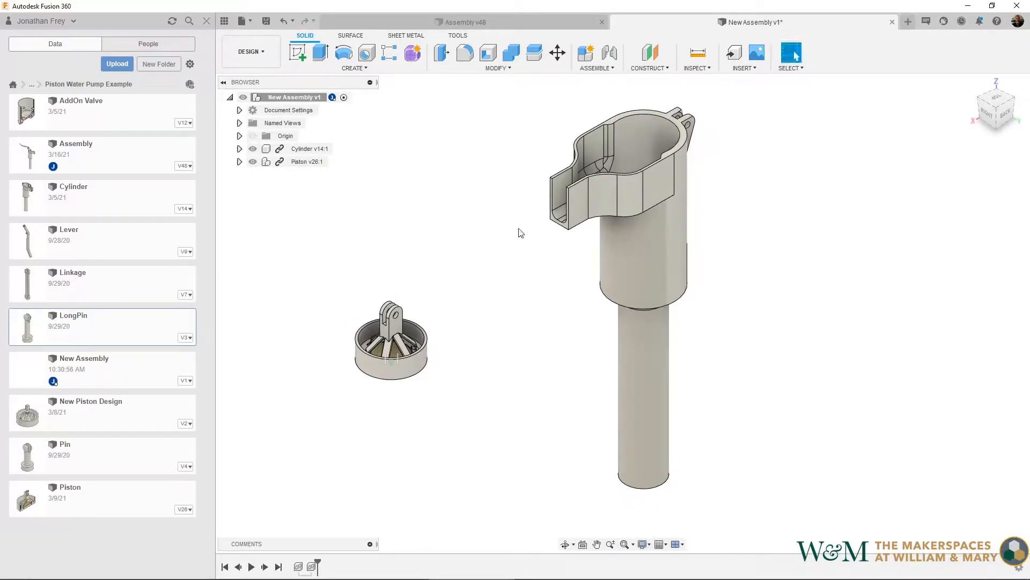
- Ground the Cylinder component to fix it in place
right_click(306, 152)
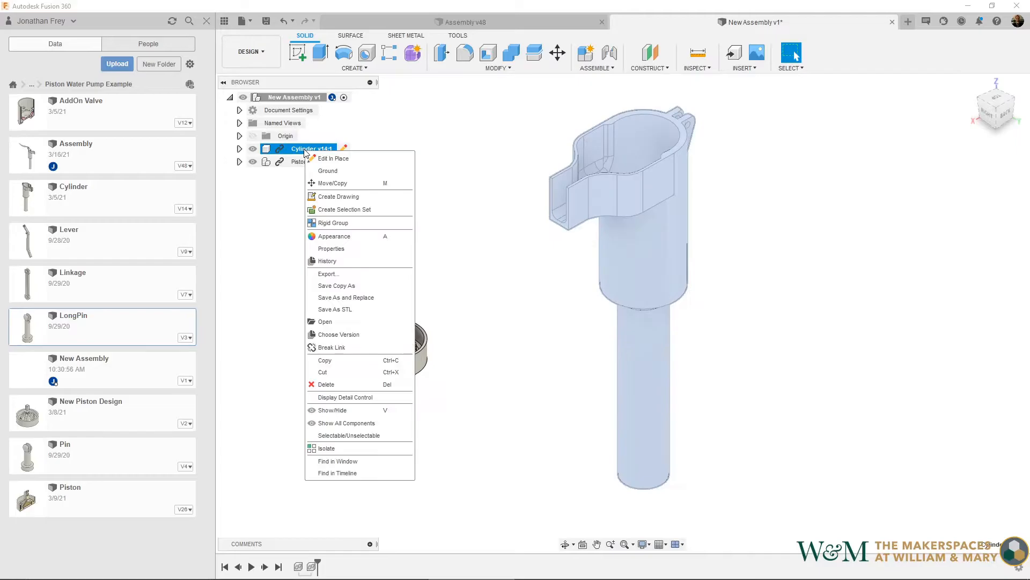
click(327, 171)
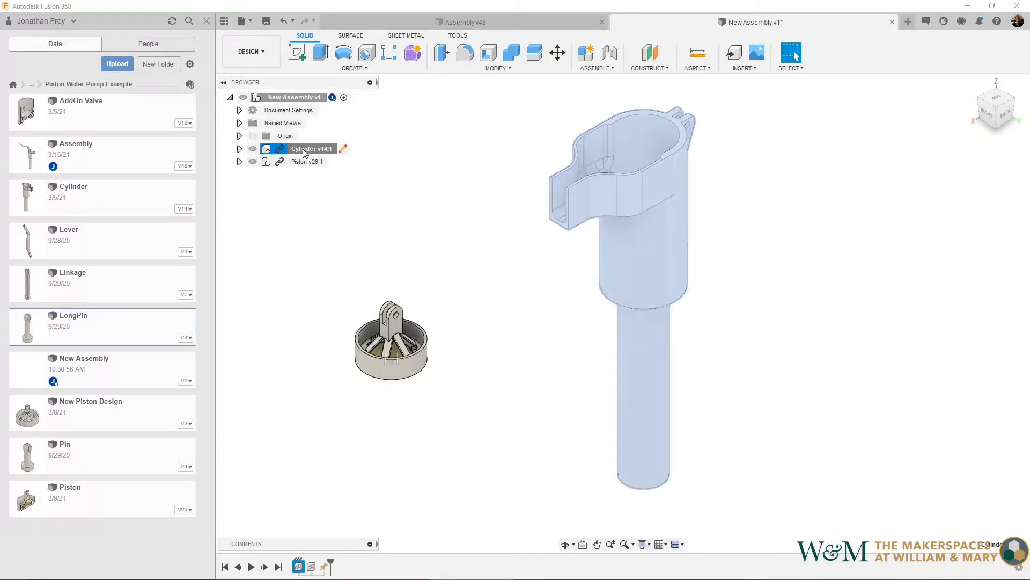
right_click(304, 153)
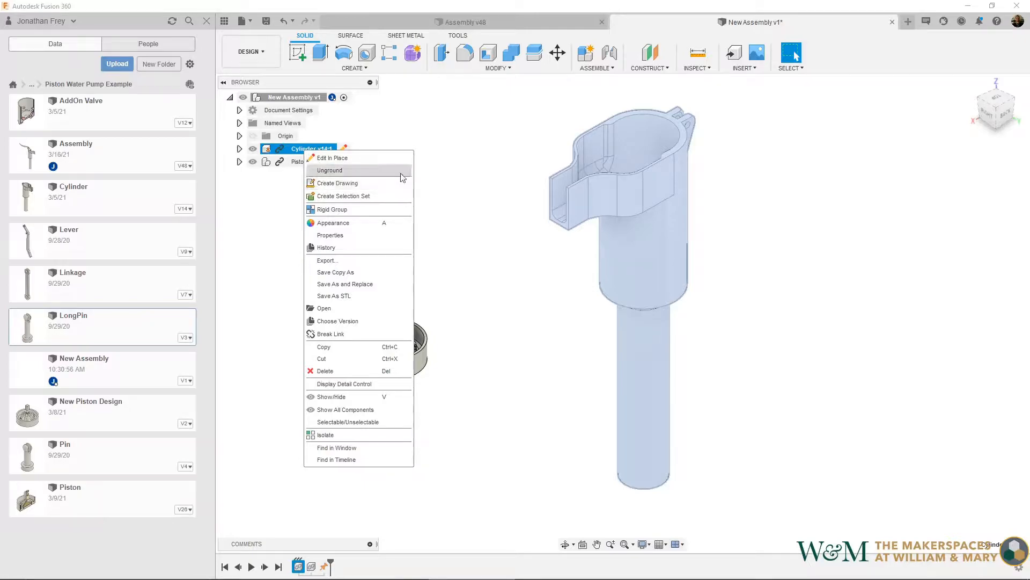
click(354, 170)
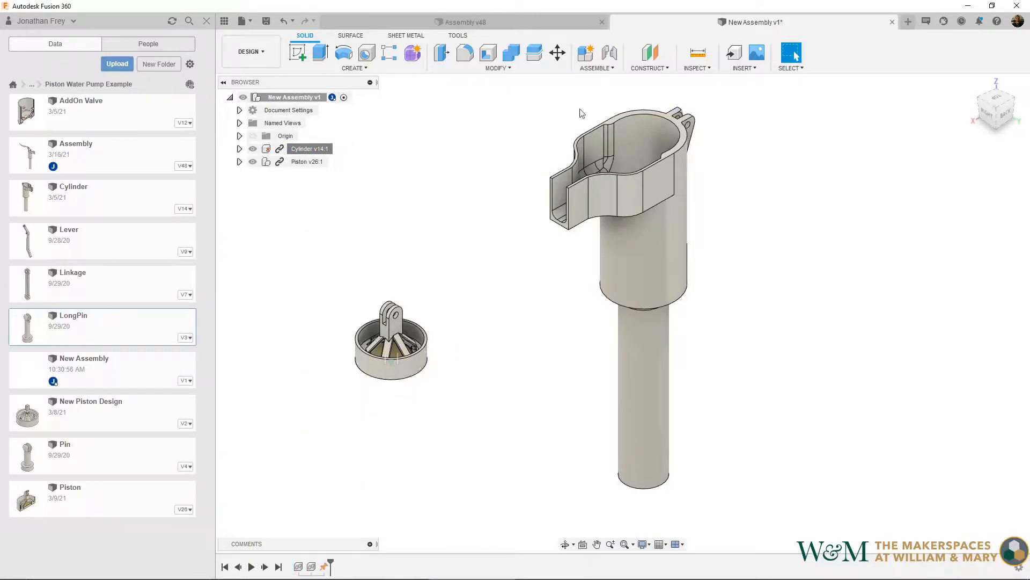
- Start a Joint and place the first joint origin at the centre of the piston head's outer bottom edge
click(598, 69)
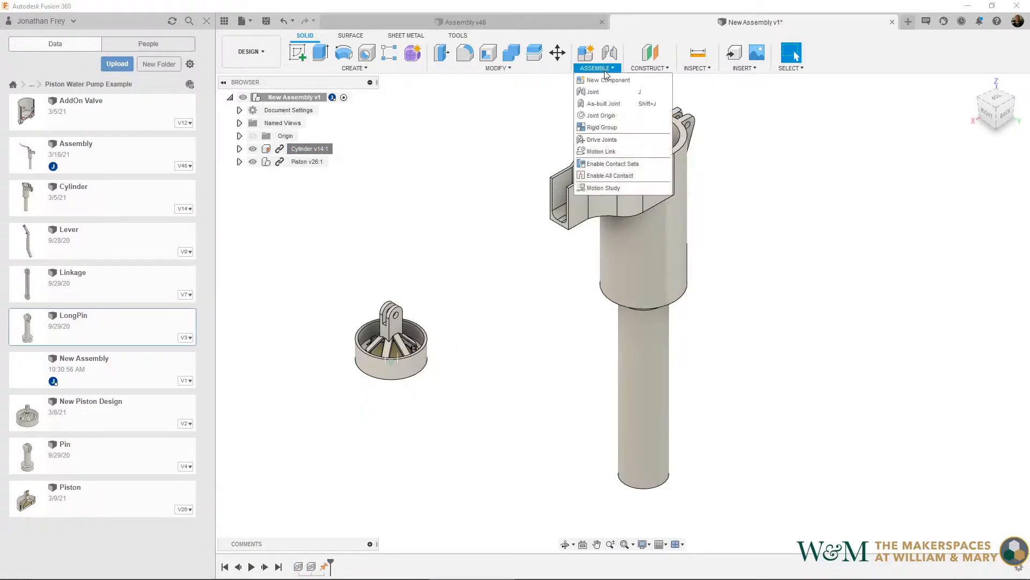
click(610, 95)
shift+middle_drag(496, 328, 483, 258)
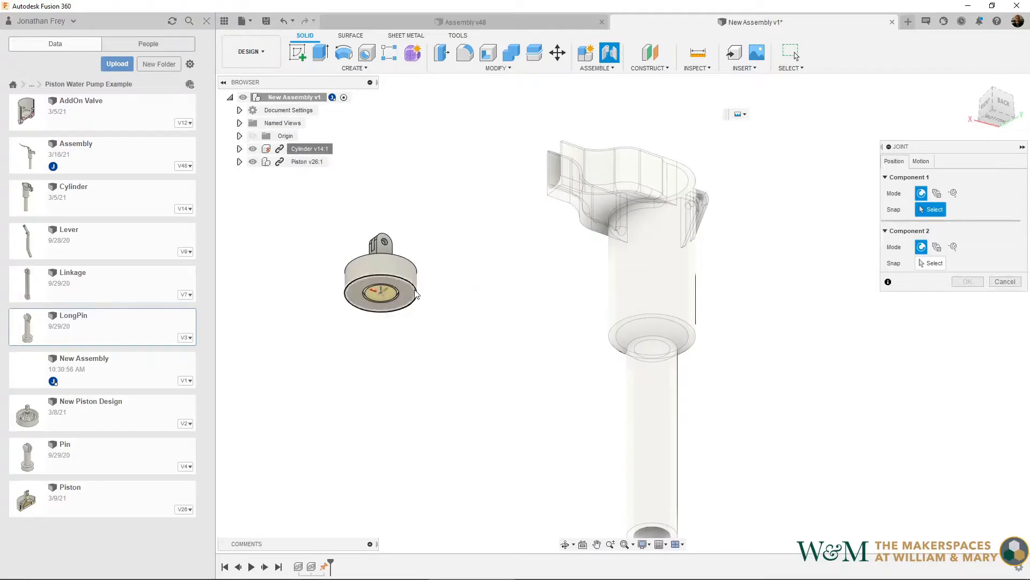
scroll(411, 292, up, 5)
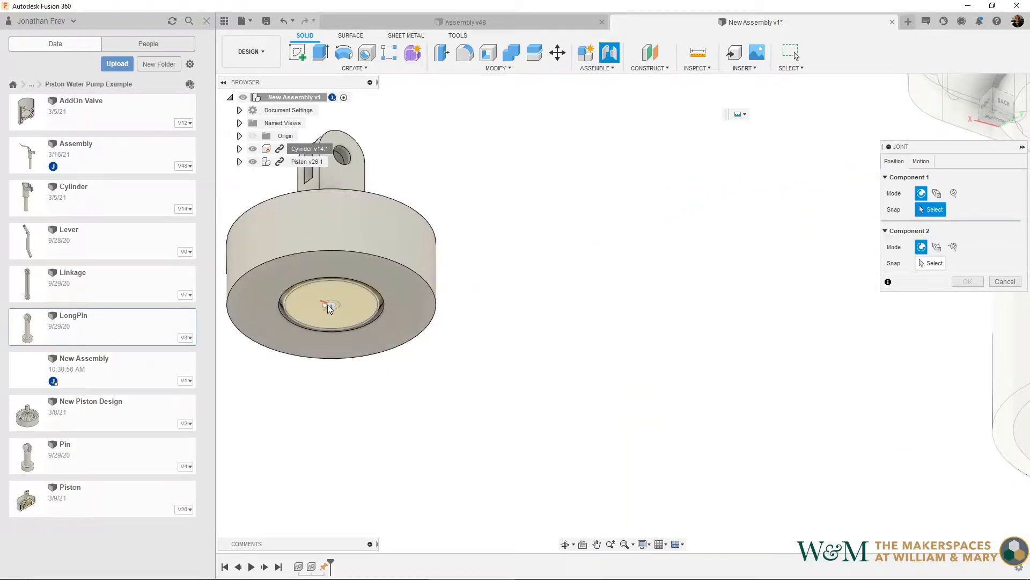
click(424, 284)
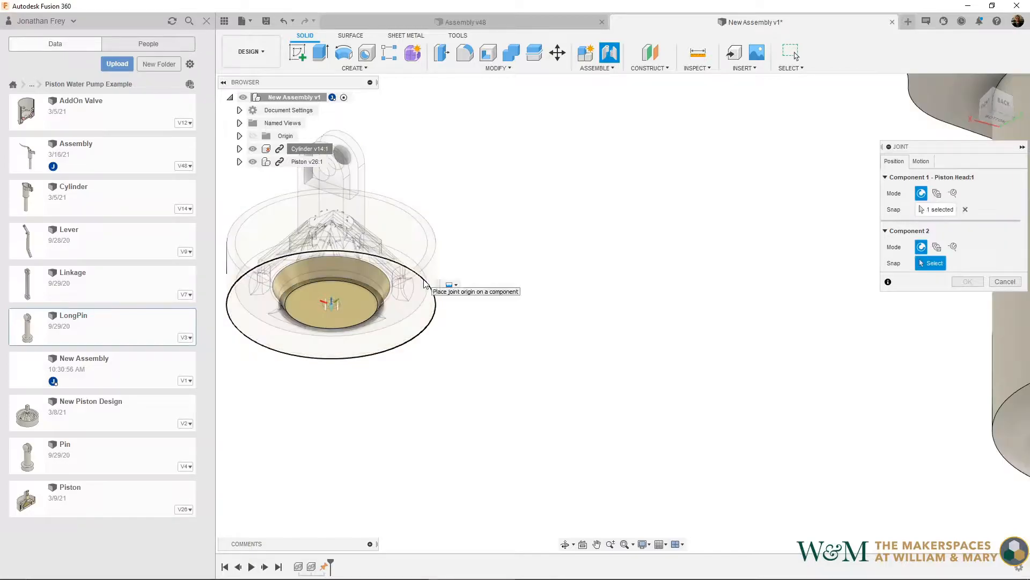
- Place the second joint origin at the centre of the circular inner rim on top of the cylinder
scroll(569, 290, down, 5)
shift+middle_drag(596, 285, 582, 368)
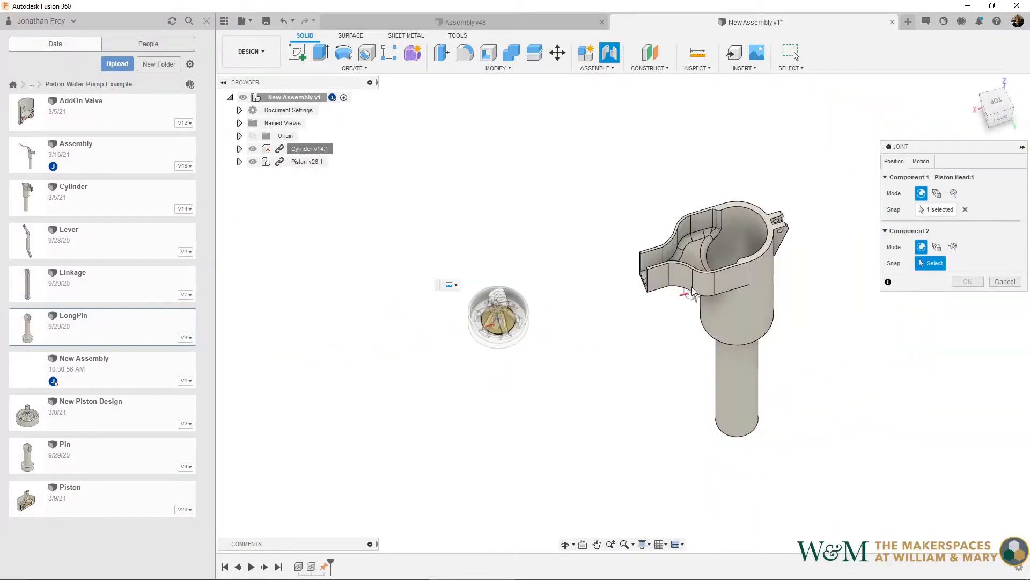
scroll(776, 233, up, 3)
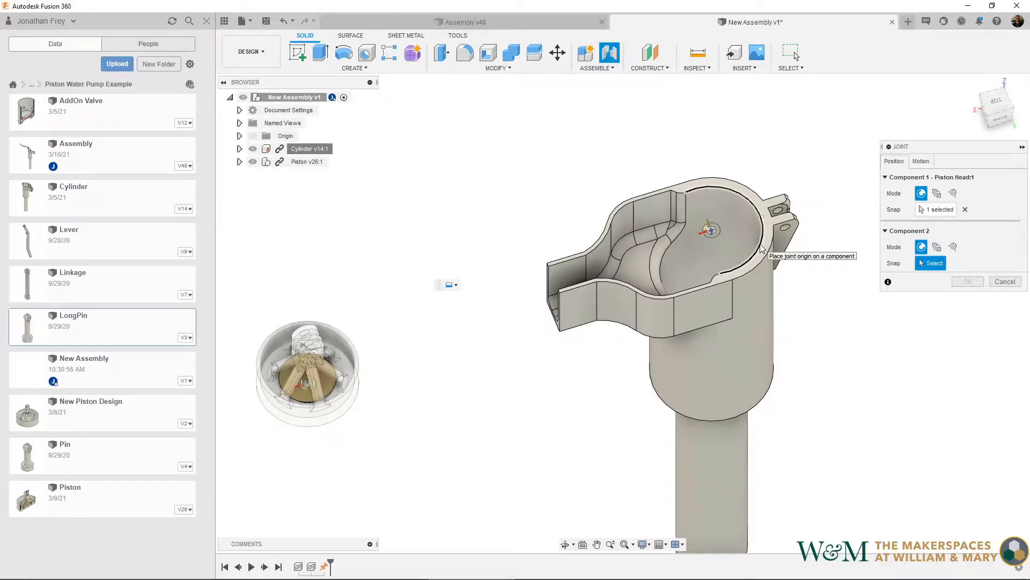
click(762, 247)
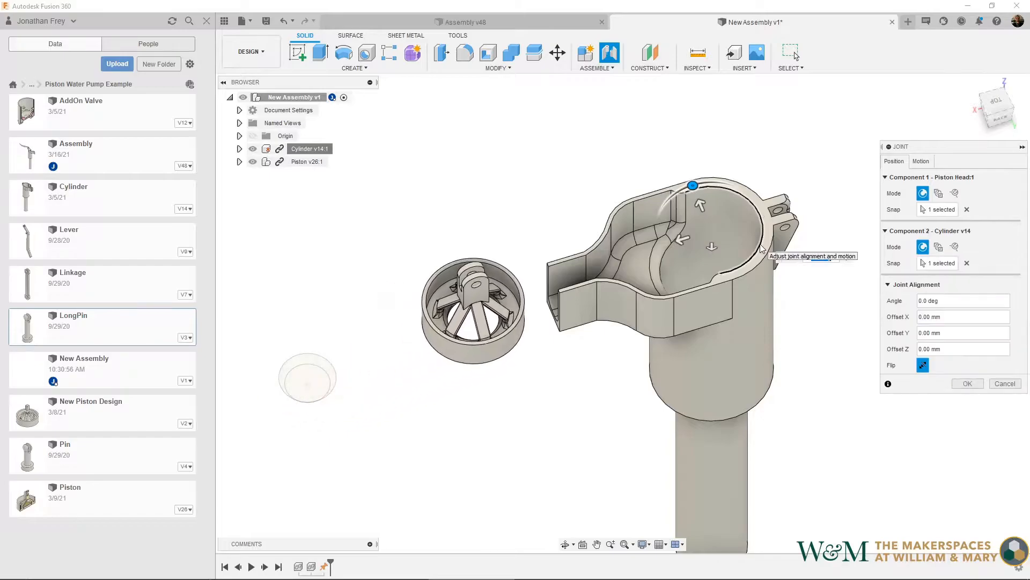
- Set the joint's motion type to Slider along the Z axis, with the joint settings moved clear of the model
shift+middle_drag(851, 375, 837, 340)
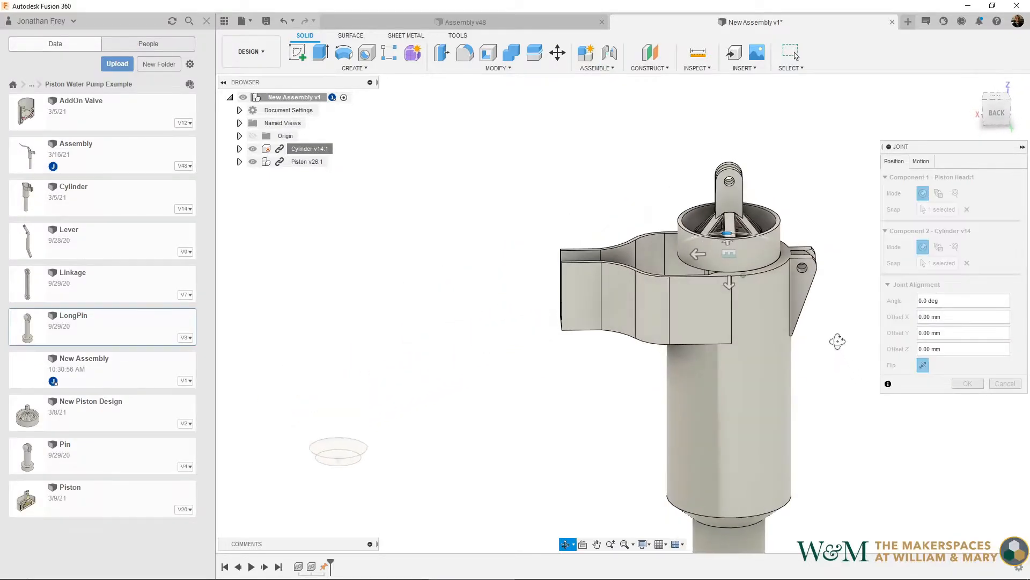
drag(929, 147, 459, 179)
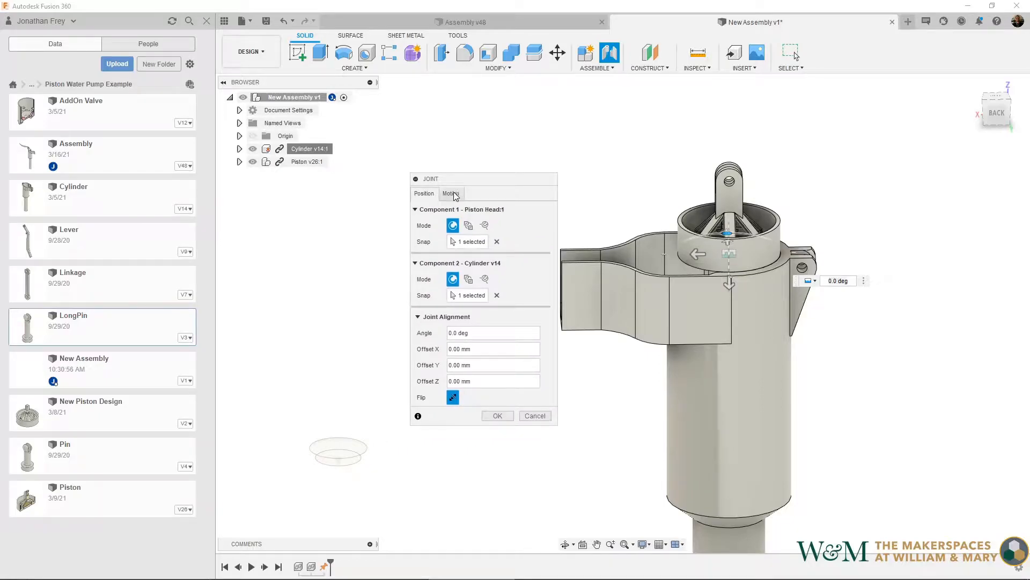
click(452, 195)
click(482, 210)
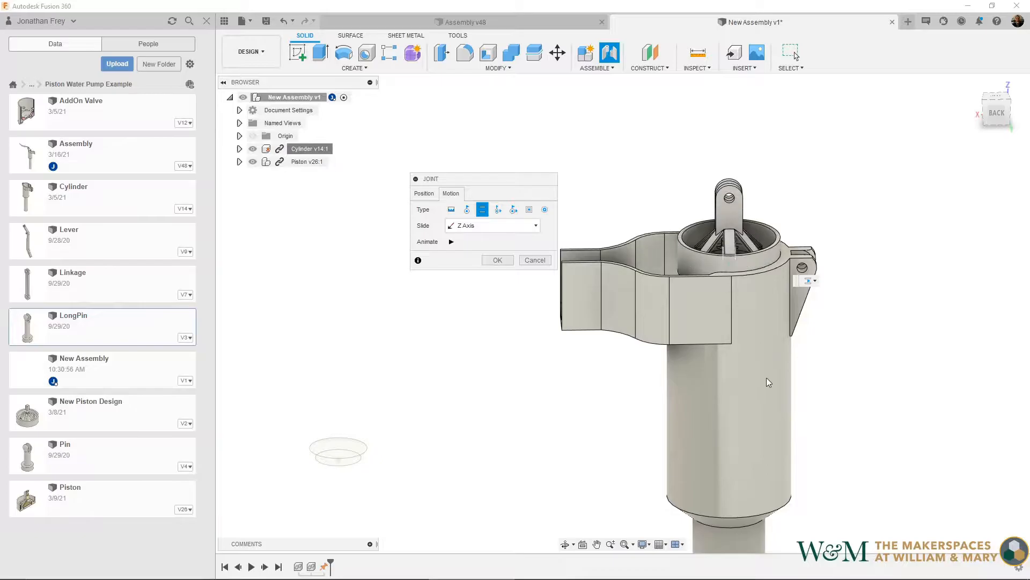
shift+middle_drag(766, 382, 810, 418)
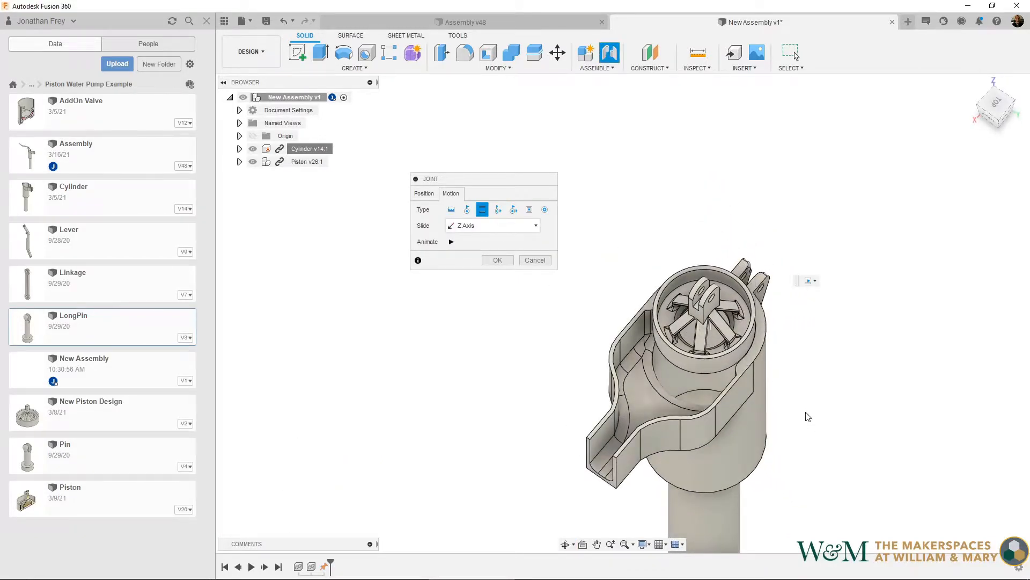
- Accept the slider joint and drive it so the piston slides down the cylinder to 45 mm
click(502, 262)
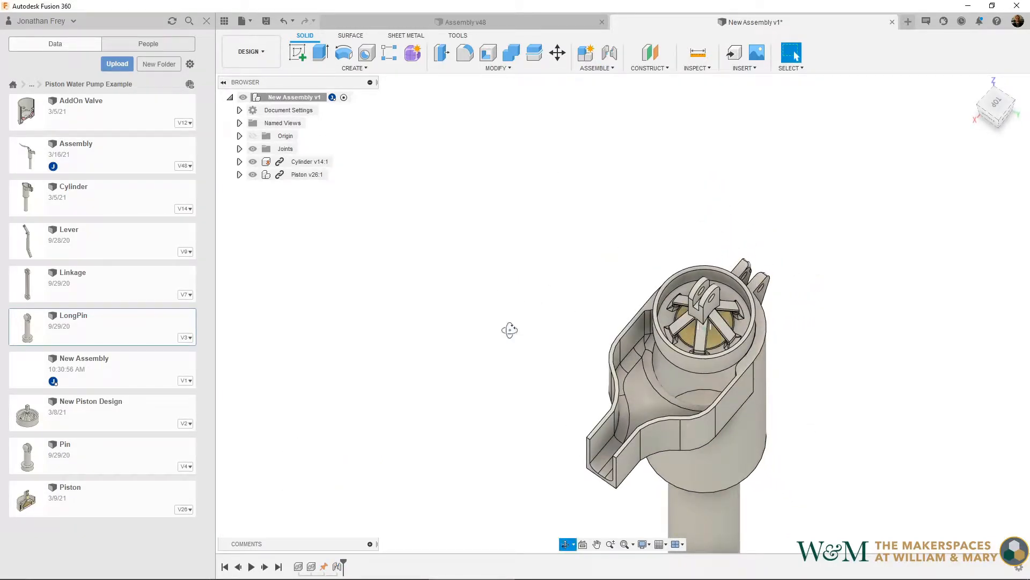
shift+middle_drag(510, 330, 520, 324)
drag(737, 401, 744, 465)
middle_drag(884, 414, 806, 212)
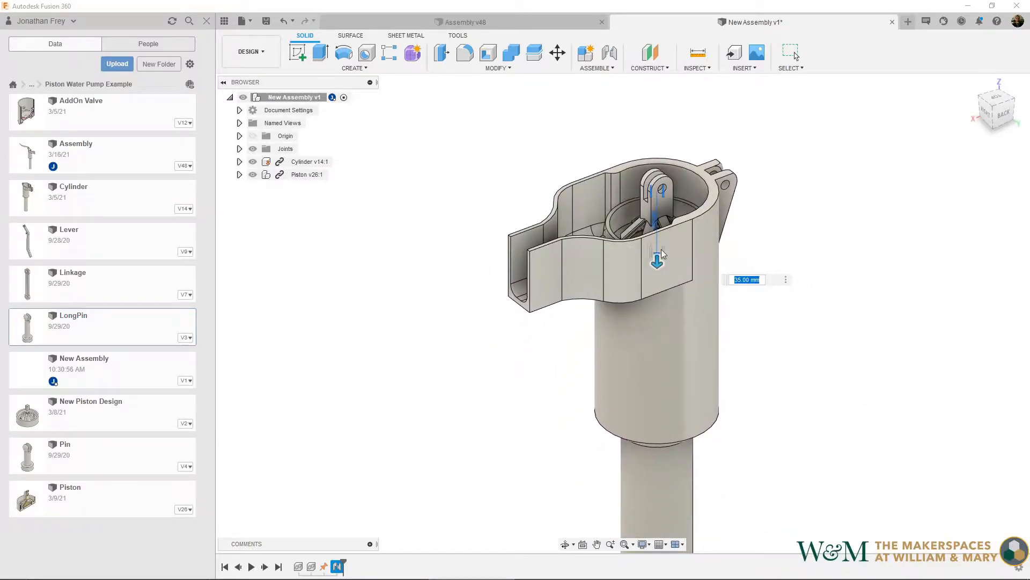
drag(657, 261, 656, 276)
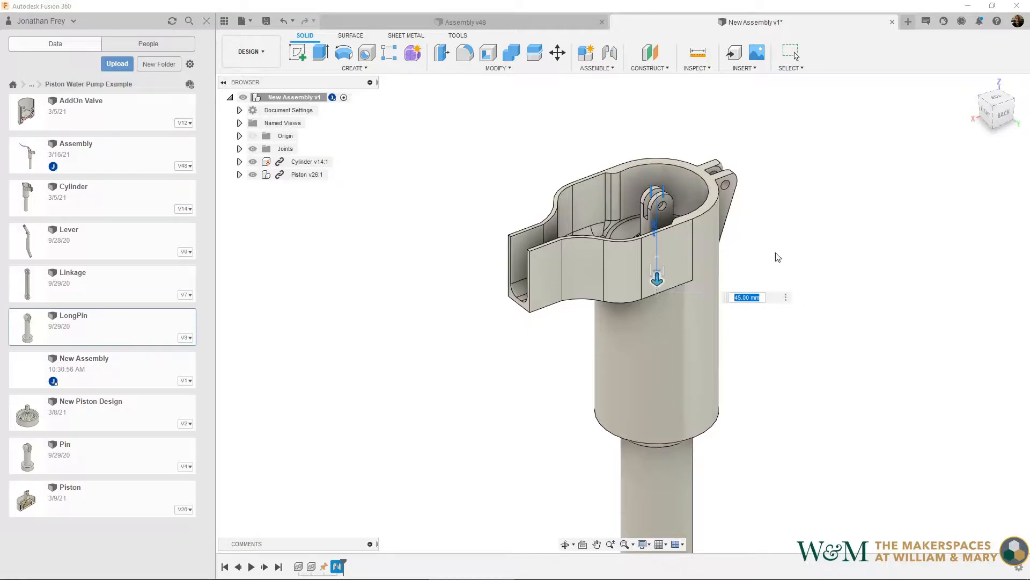
key(Return)
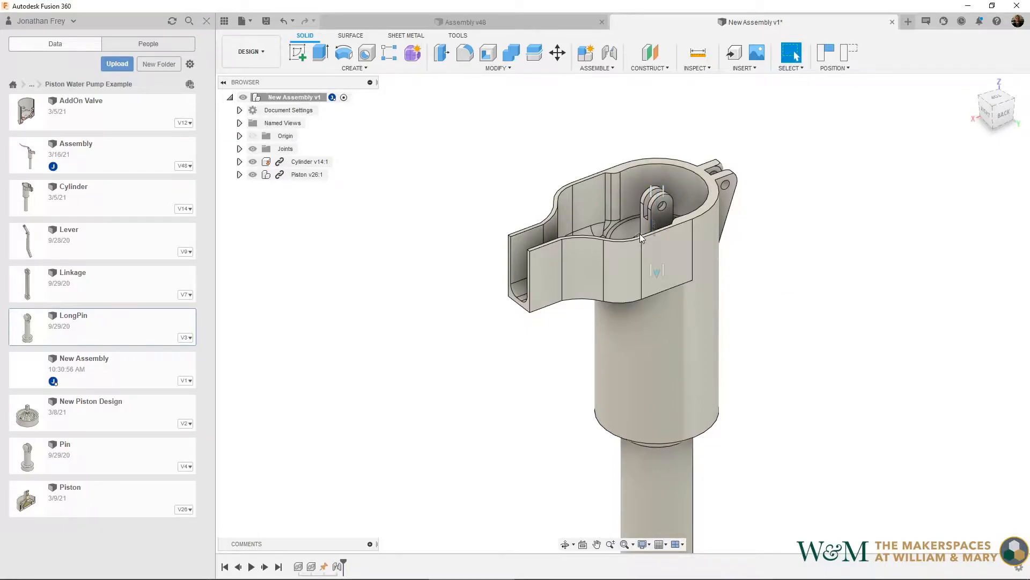
- Capture the lowered piston's current position in the timeline
shift+middle_drag(701, 245, 732, 338)
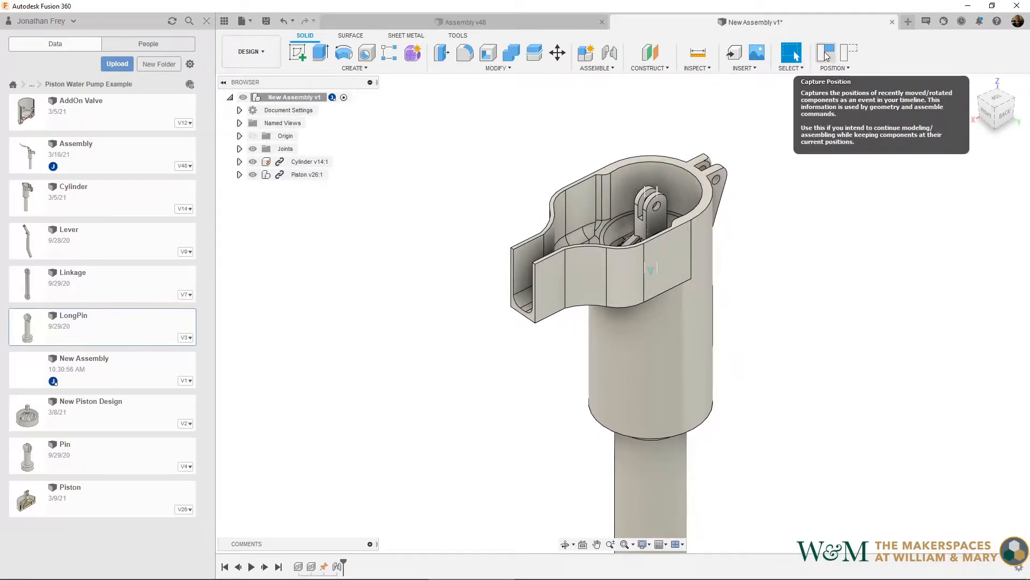
mouse_move(776, 254)
shift+middle_down()
mouse_move(827, 256)
mouse_move(815, 279)
mouse_move(759, 260)
mouse_move(769, 261)
shift+middle_up()
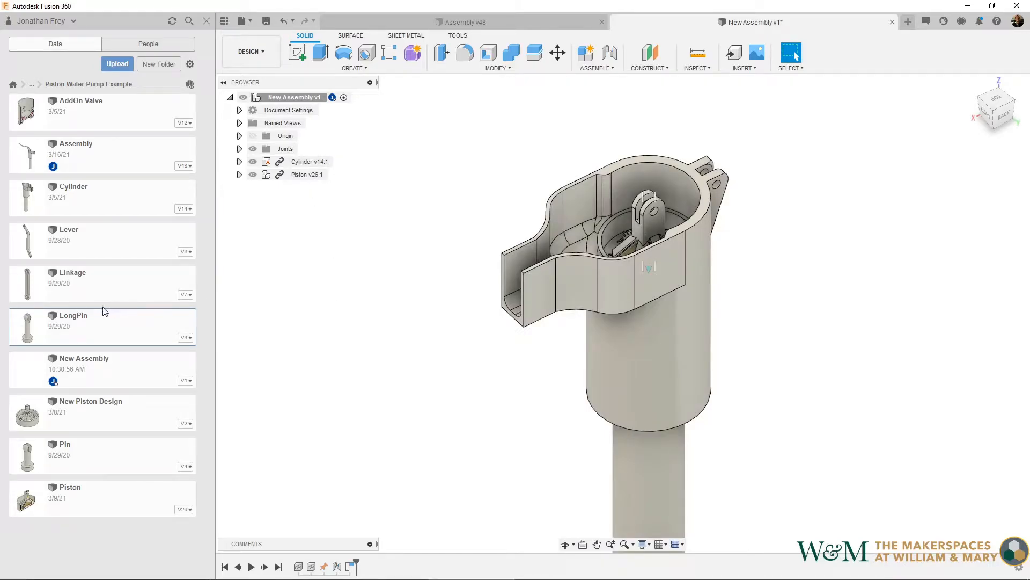
- Insert the Linkage part and place it beside the cylinder, offset 154.812 mm in X and -61.576 mm in Y
drag(68, 285, 371, 244)
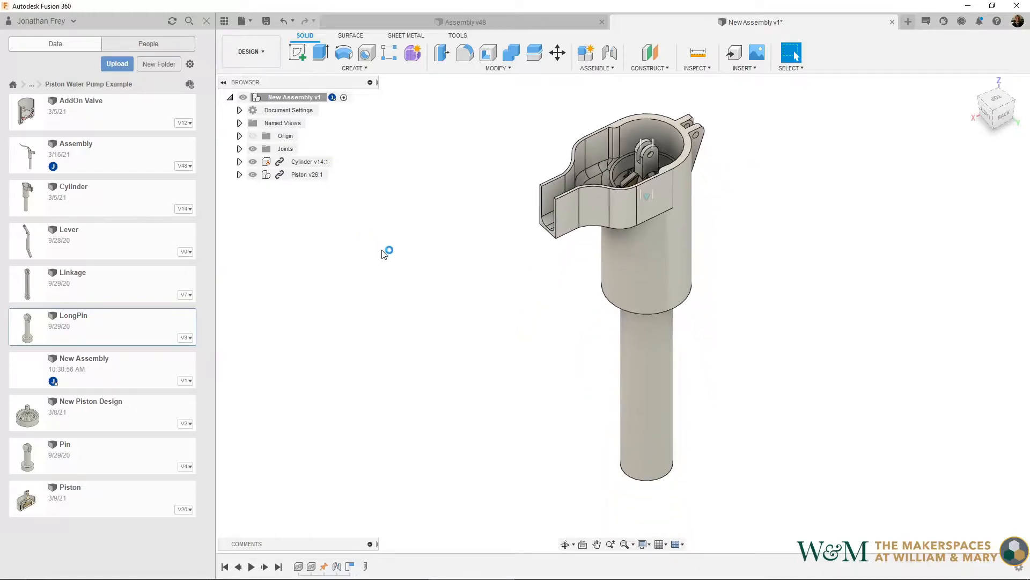
drag(644, 268, 407, 316)
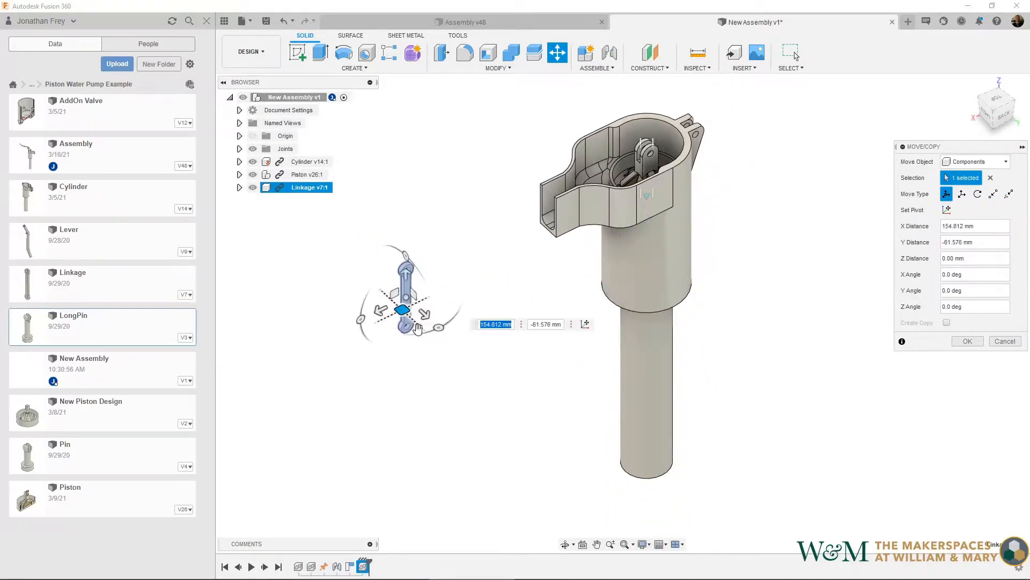
click(969, 342)
- Start a Joint and place the first origin at the centre of the linkage's lower hole, with the joint settings moved clear
click(609, 52)
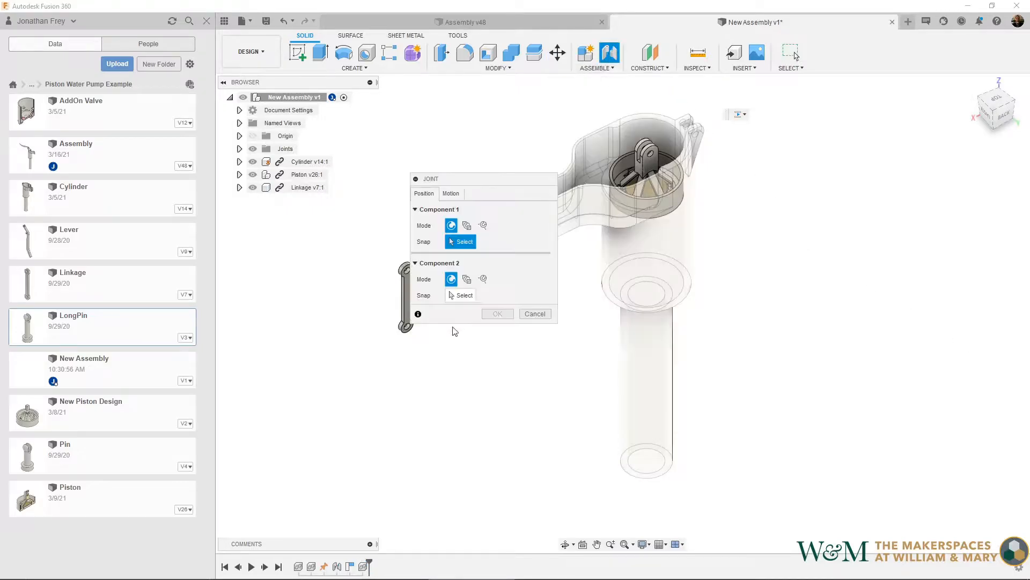
drag(490, 181, 857, 203)
scroll(490, 344, up, 8)
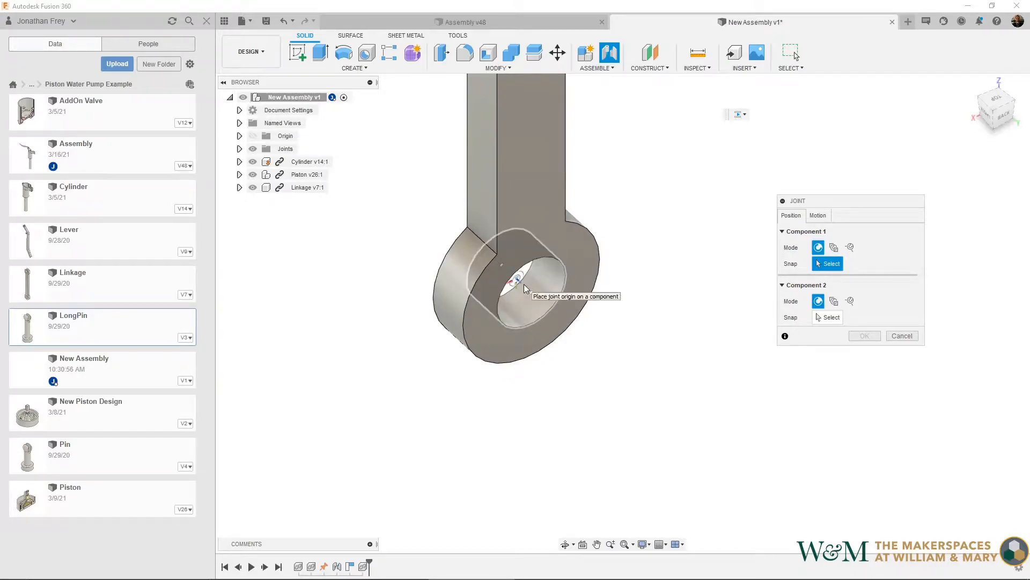
click(525, 288)
- Place the second joint origin between the two inner faces of the piston head's fork, centred on its pin hole
scroll(537, 285, down, 5)
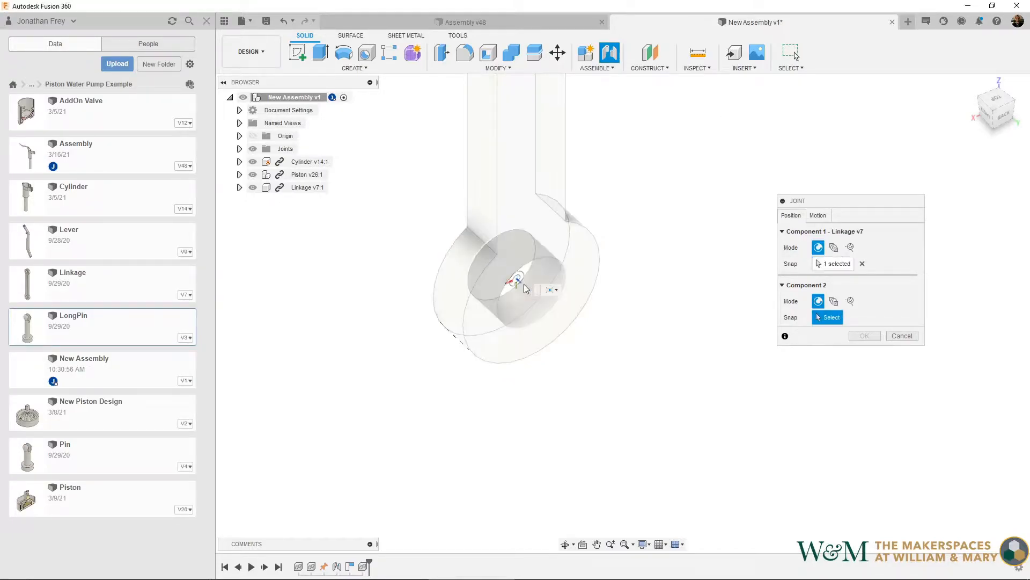
middle_drag(694, 225, 384, 298)
scroll(508, 245, up, 5)
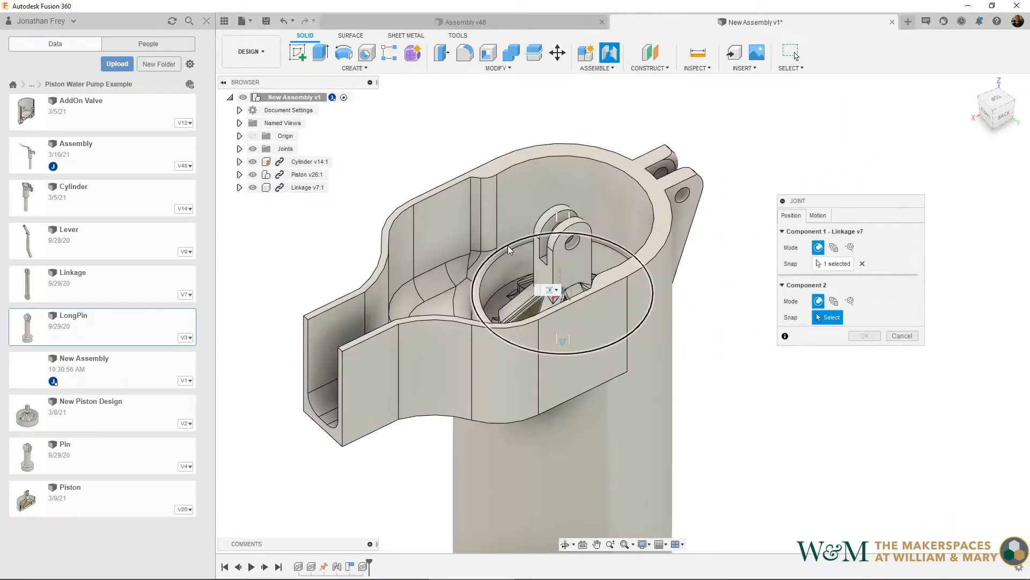
click(834, 301)
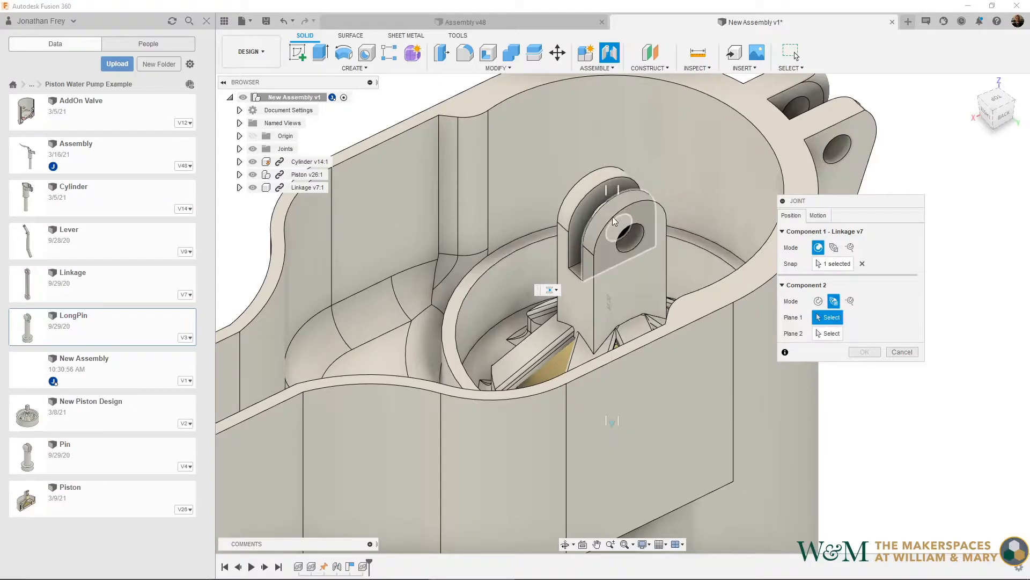
click(584, 216)
shift+middle_drag(532, 253, 571, 260)
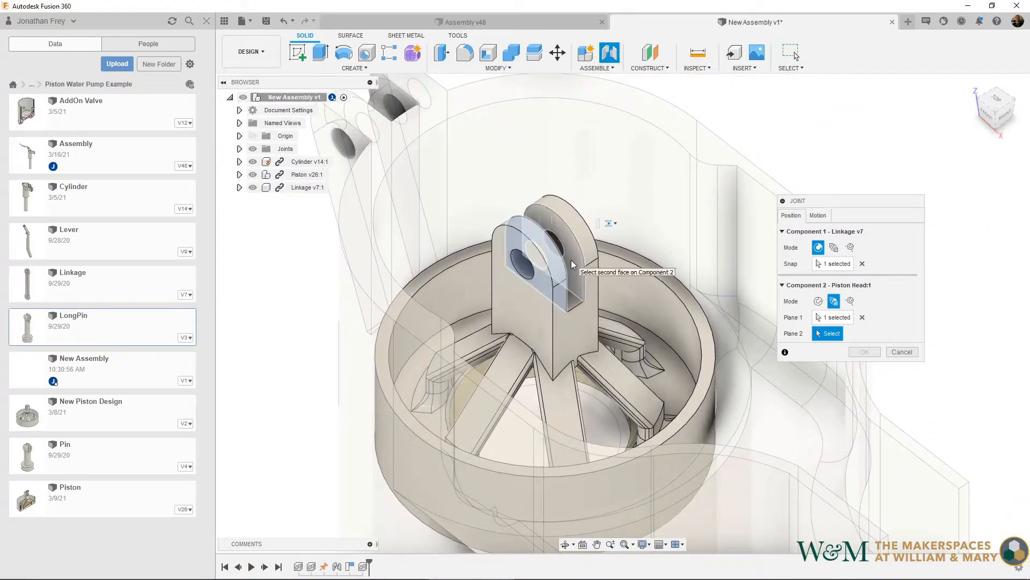
click(571, 260)
click(571, 260)
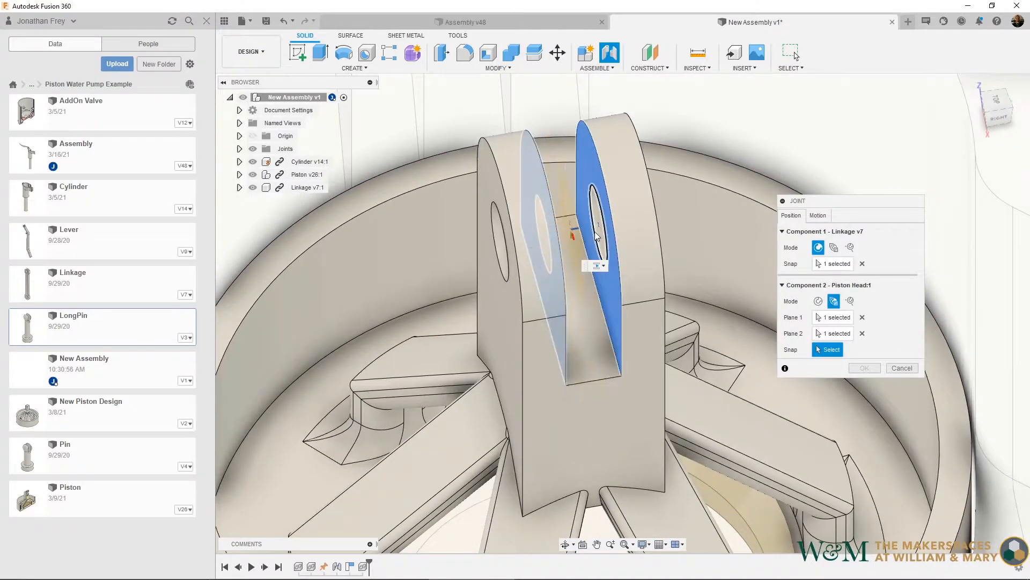
click(597, 231)
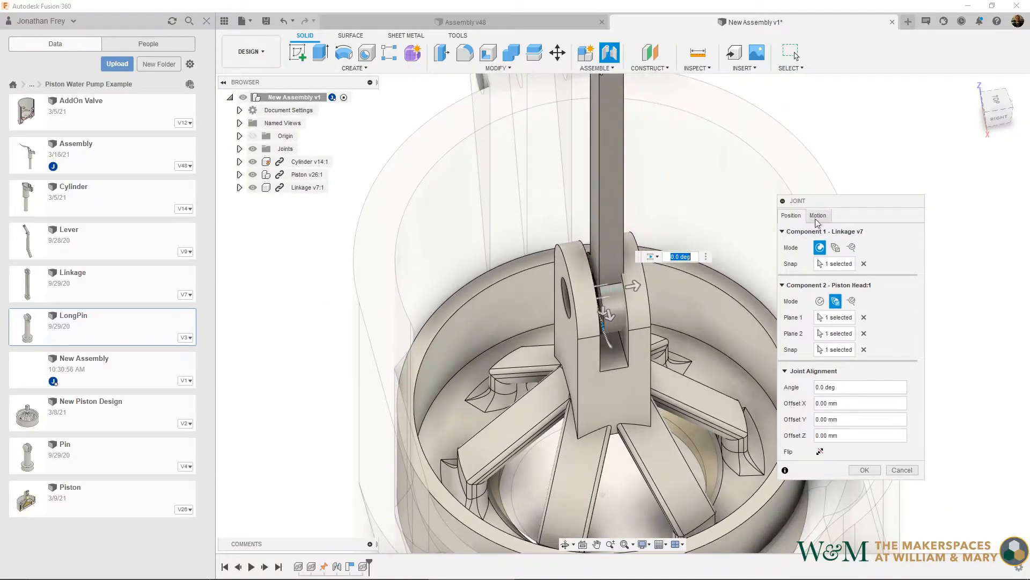
- Set the linkage joint's motion type to Revolute about the Z axis and accept the joint
click(818, 215)
click(835, 231)
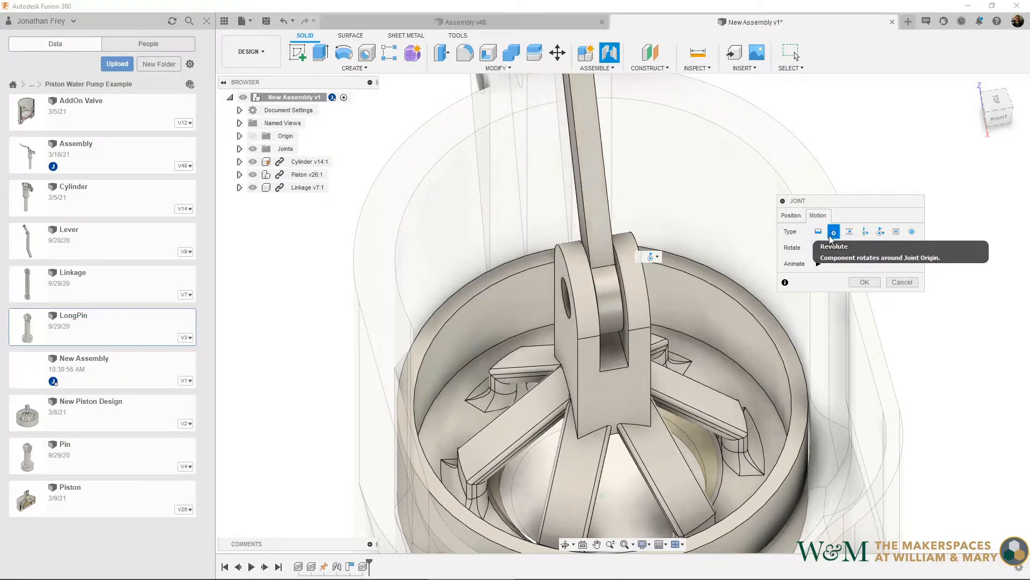
shift+middle_drag(790, 353, 722, 348)
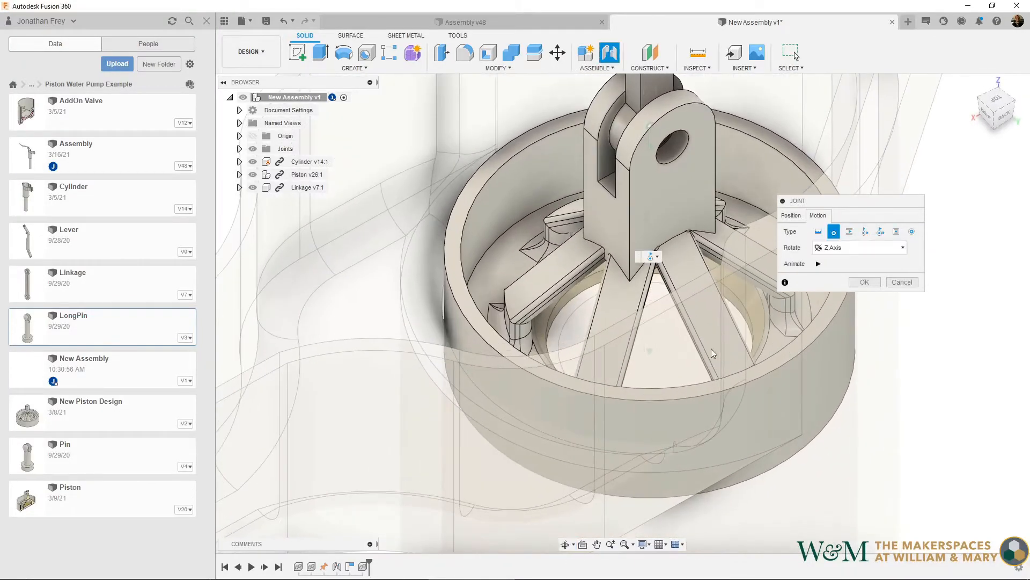
scroll(646, 343, down, 4)
click(864, 282)
middle_drag(829, 301, 730, 355)
key(Escape)
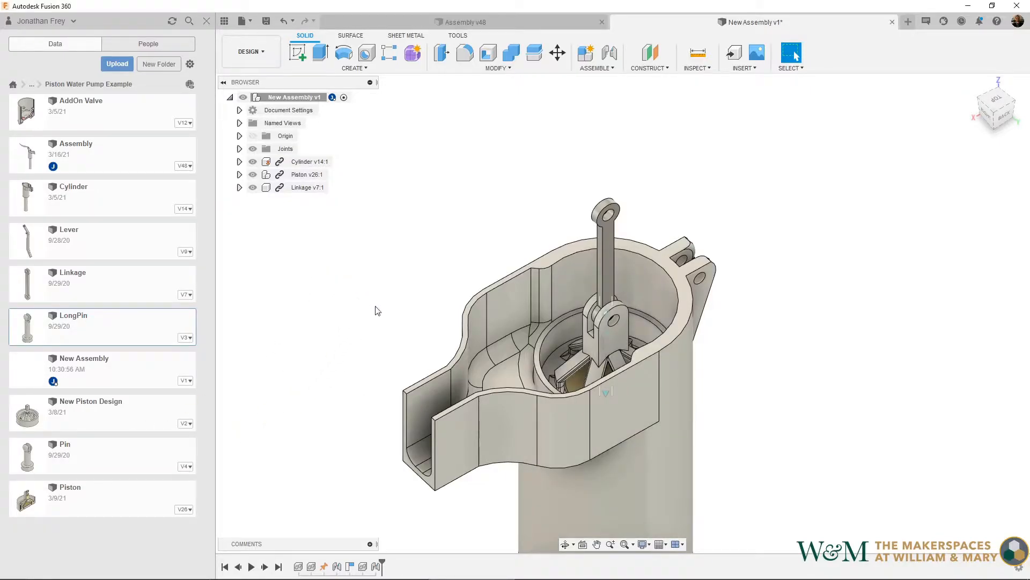
- Insert the Pin part, place it beside the cylinder and rotate it about 95 degrees around the X axis
drag(644, 317, 466, 352)
drag(440, 283, 363, 260)
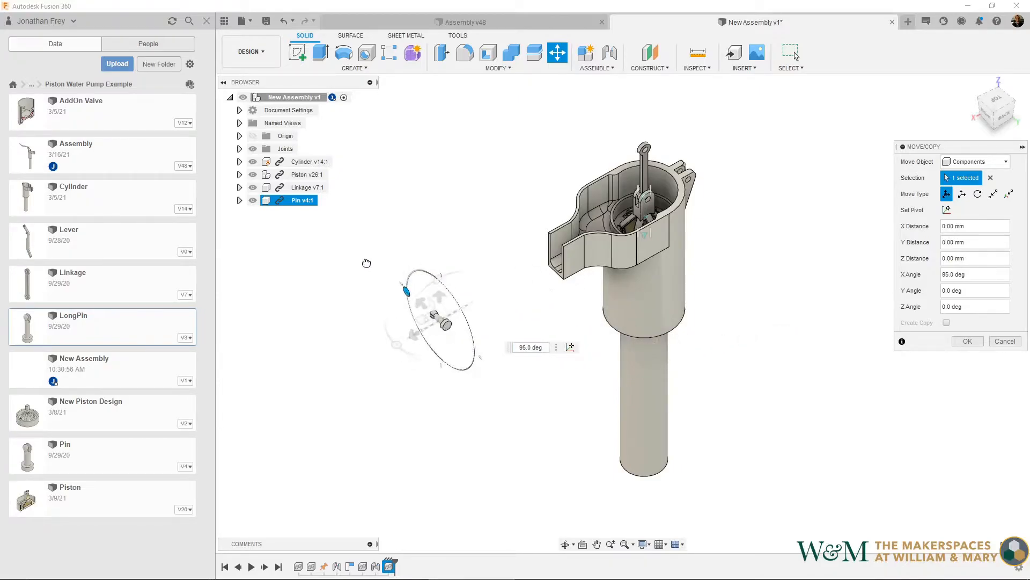
click(967, 341)
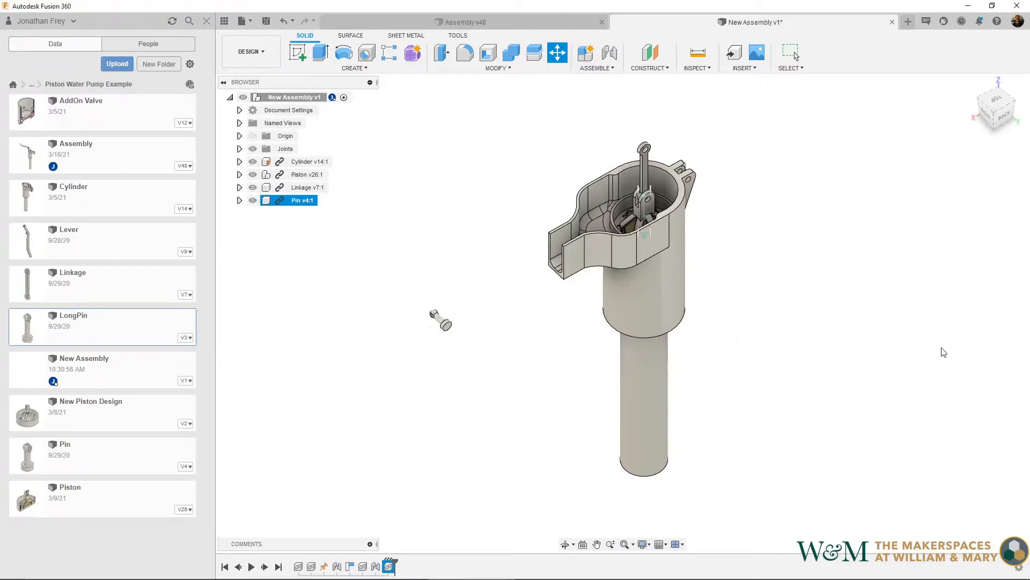
- Start a Joint and place the first origin at the centre of the circular edge where the pin's shaft meets its head
click(609, 52)
scroll(418, 329, up, 5)
shift+middle_drag(532, 317, 549, 348)
click(518, 335)
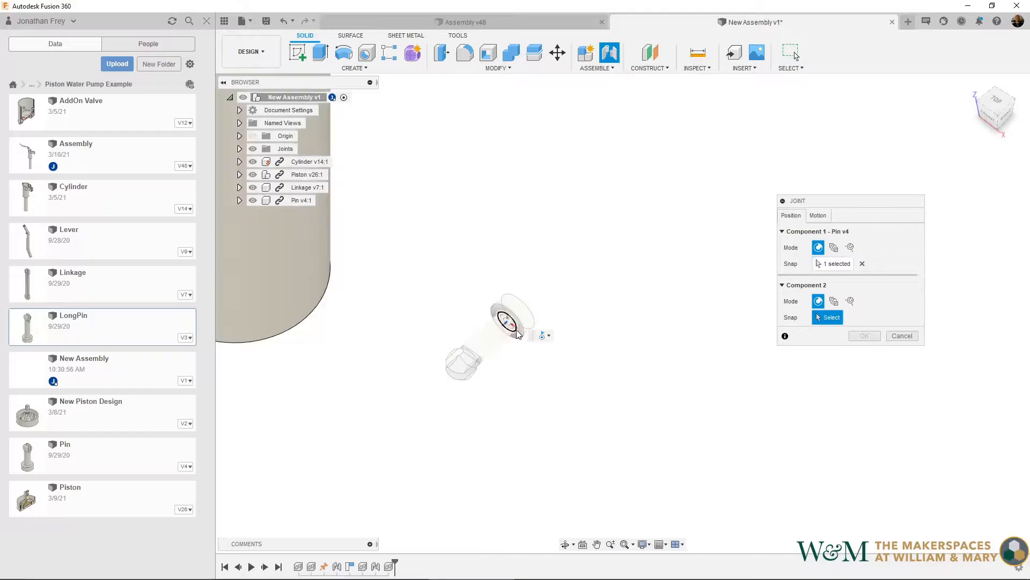
- Place the second joint origin on the outer hole edge of the piston head's fork and accept the pin joint
shift+middle_drag(628, 292, 616, 193)
scroll(617, 196, down, 3)
middle_drag(702, 173, 525, 299)
scroll(527, 225, up, 4)
scroll(483, 247, up, 5)
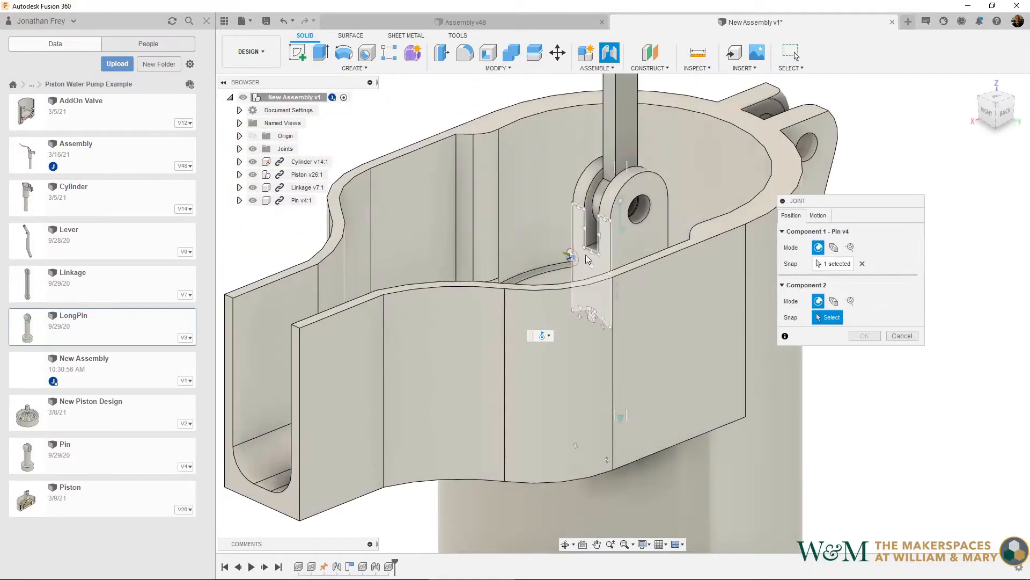
click(642, 224)
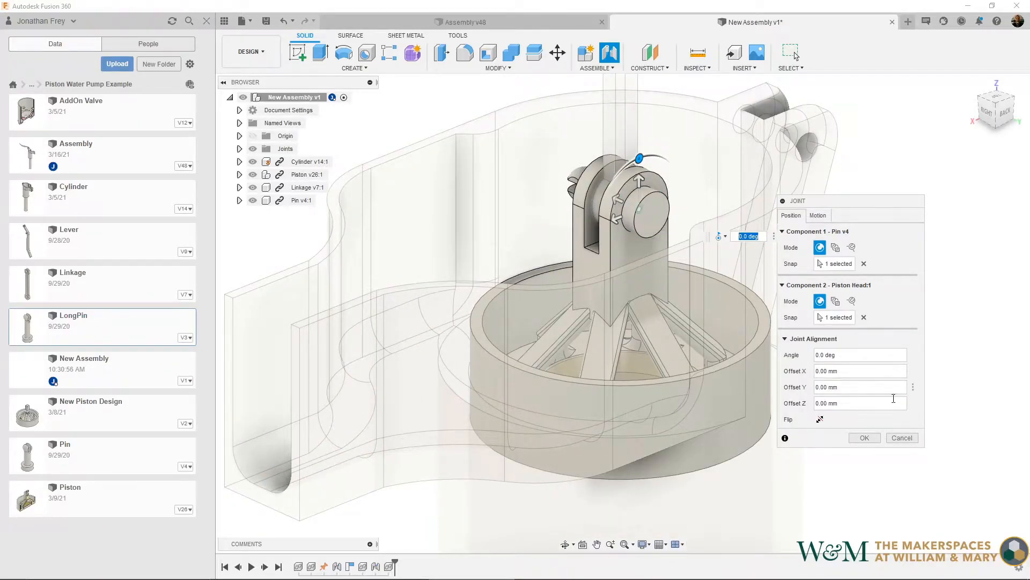
click(864, 438)
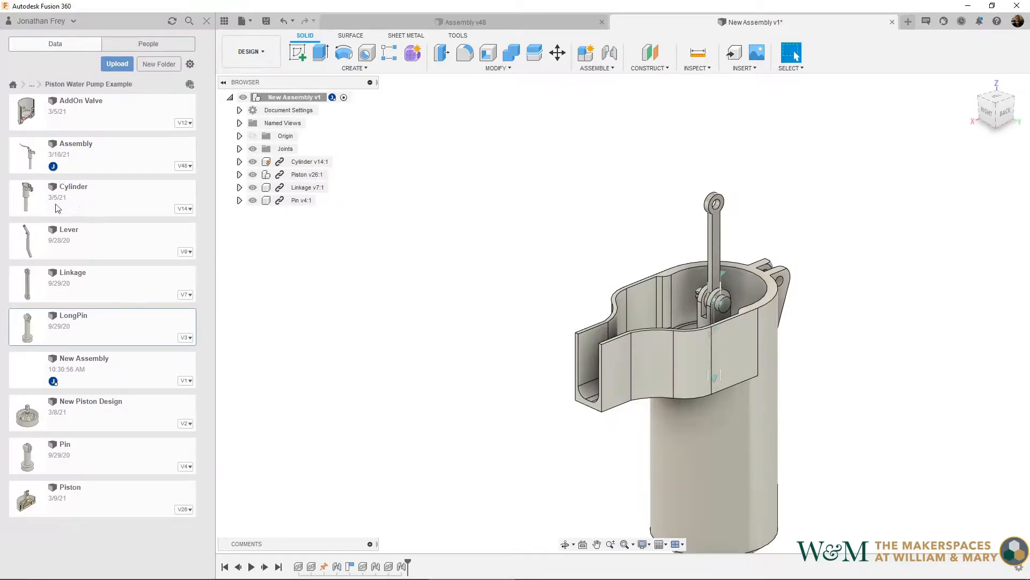
- Insert the Lever part beside the pump, turn it 180 degrees about the Z axis and tilt its handle away from vertical
drag(81, 244, 435, 227)
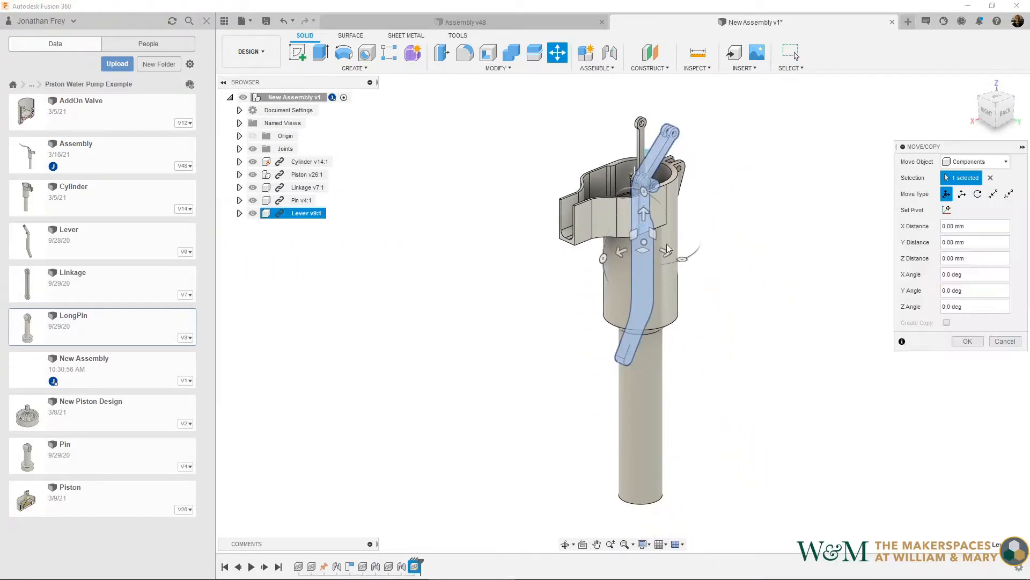
drag(655, 235, 385, 279)
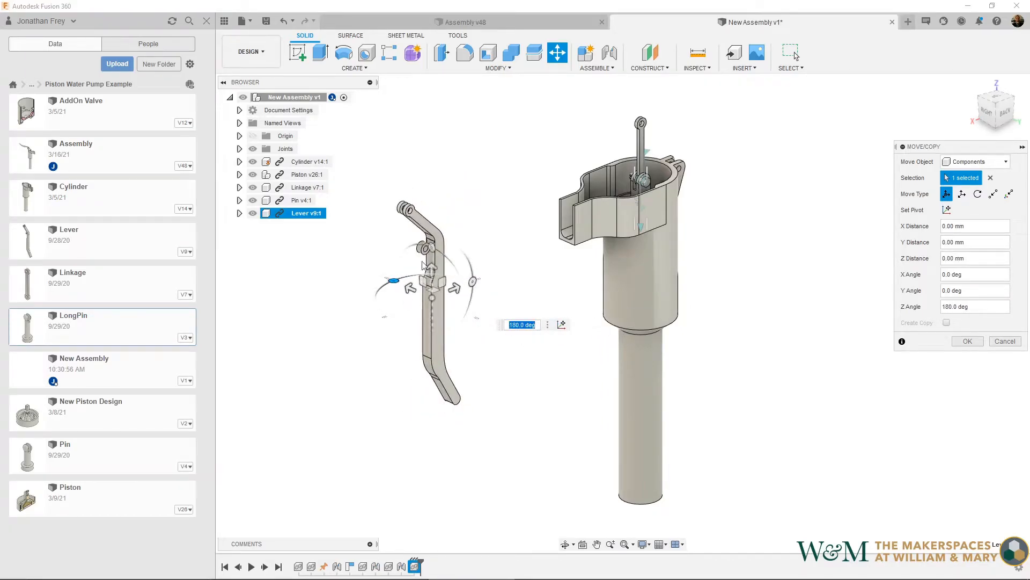
drag(473, 281, 463, 250)
click(967, 342)
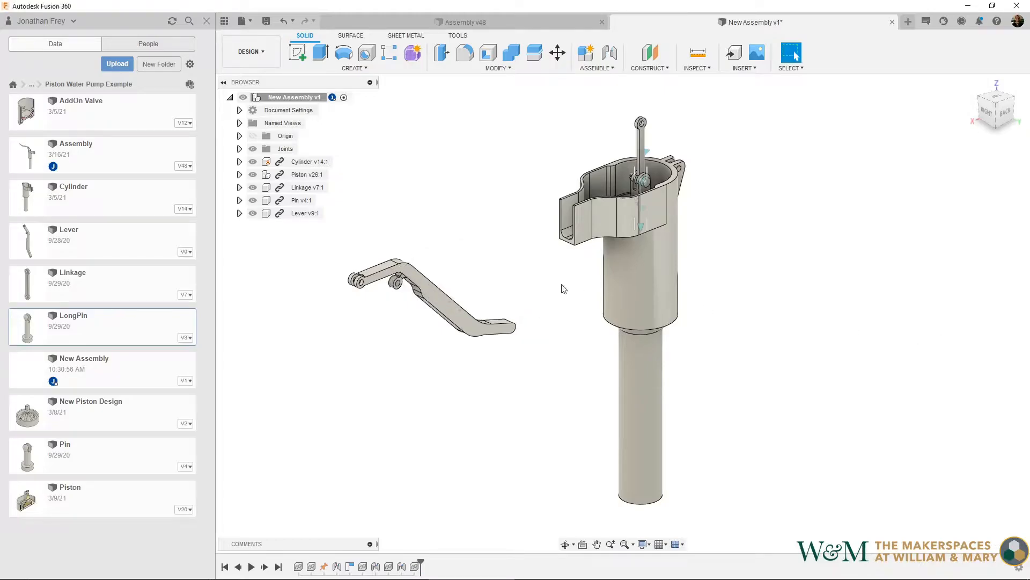
- Start a Joint with its first origin between the two inner faces of the lever's forked end, centred on the hole
middle_drag(495, 184, 549, 198)
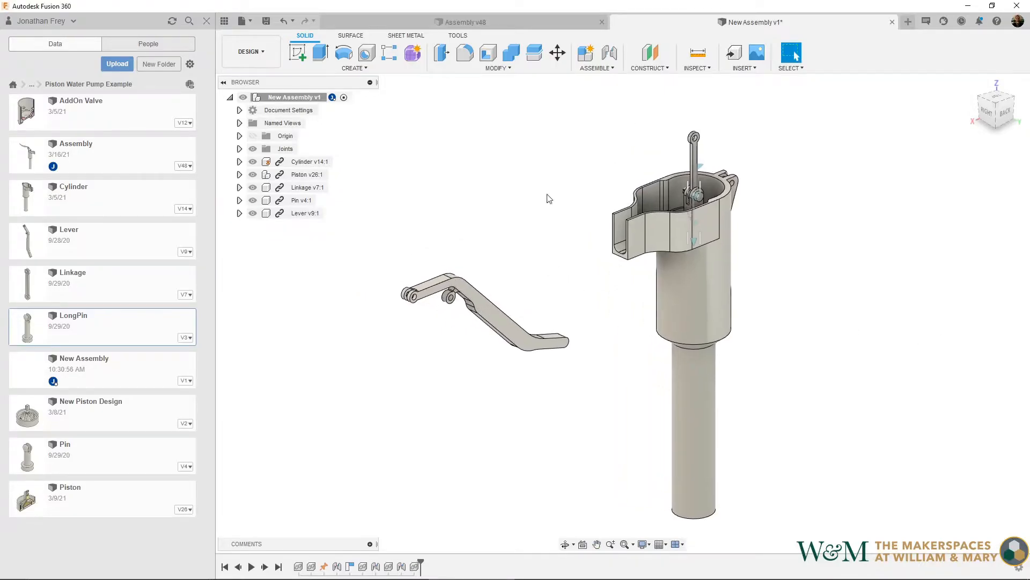
click(606, 56)
scroll(419, 269, up, 8)
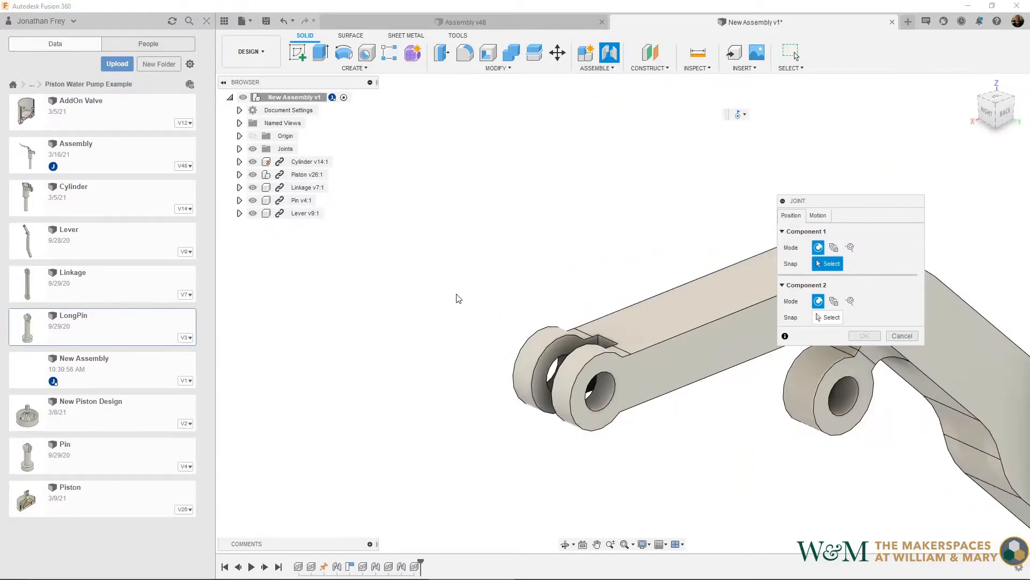
click(835, 249)
click(542, 363)
shift+middle_drag(480, 359, 548, 359)
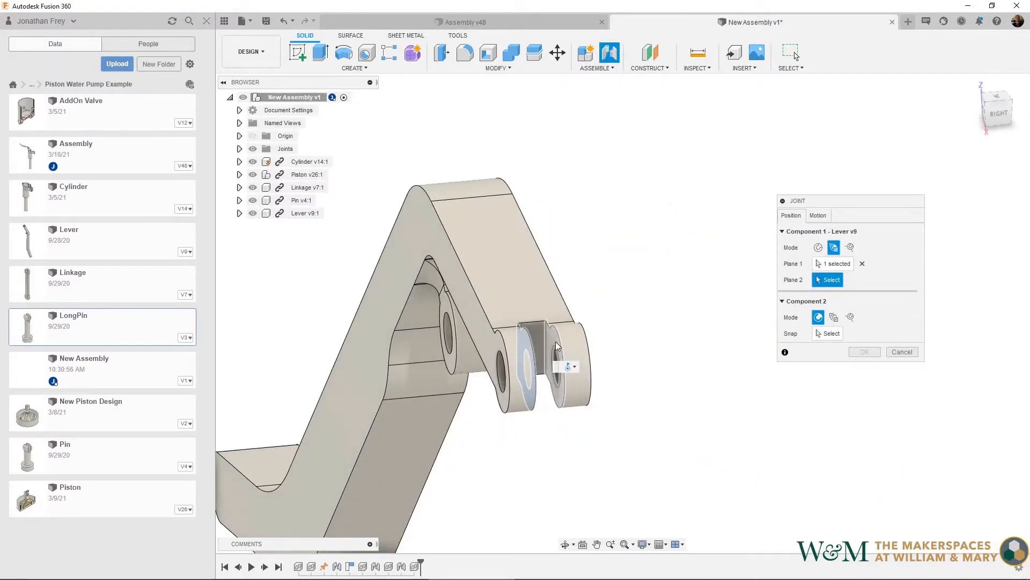
click(556, 346)
scroll(575, 369, up, 4)
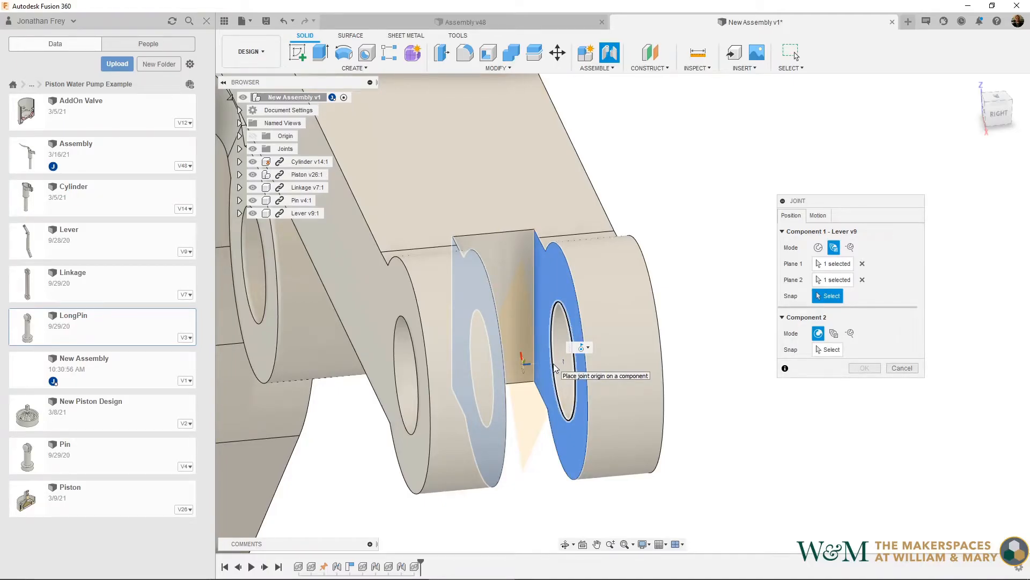
click(555, 367)
- Place the second joint origin at the middle of the linkage's upper hole and accept the lever joint
scroll(555, 362, down, 6)
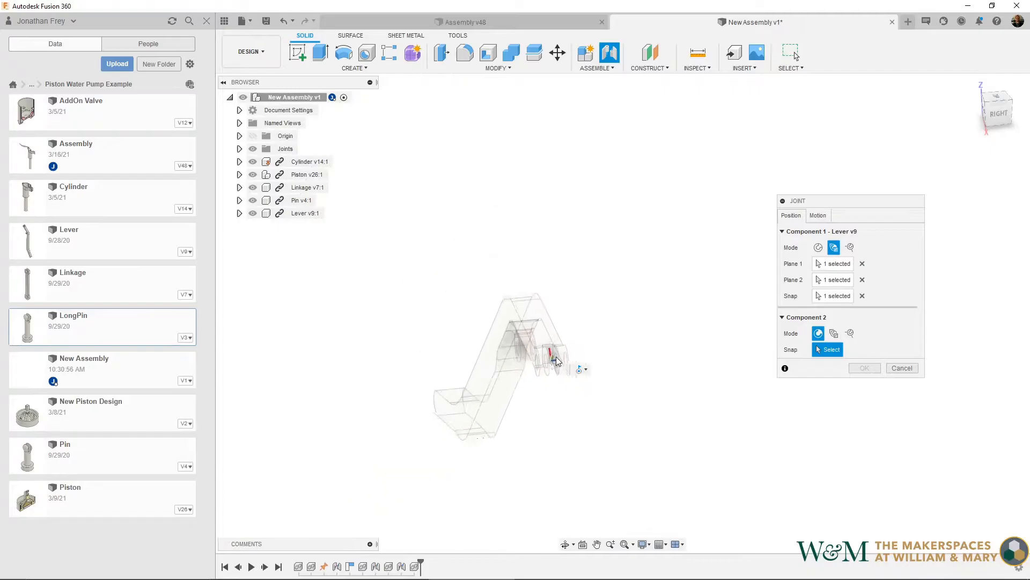
scroll(557, 361, down, 5)
middle_drag(679, 310, 540, 345)
shift+middle_drag(671, 330, 623, 322)
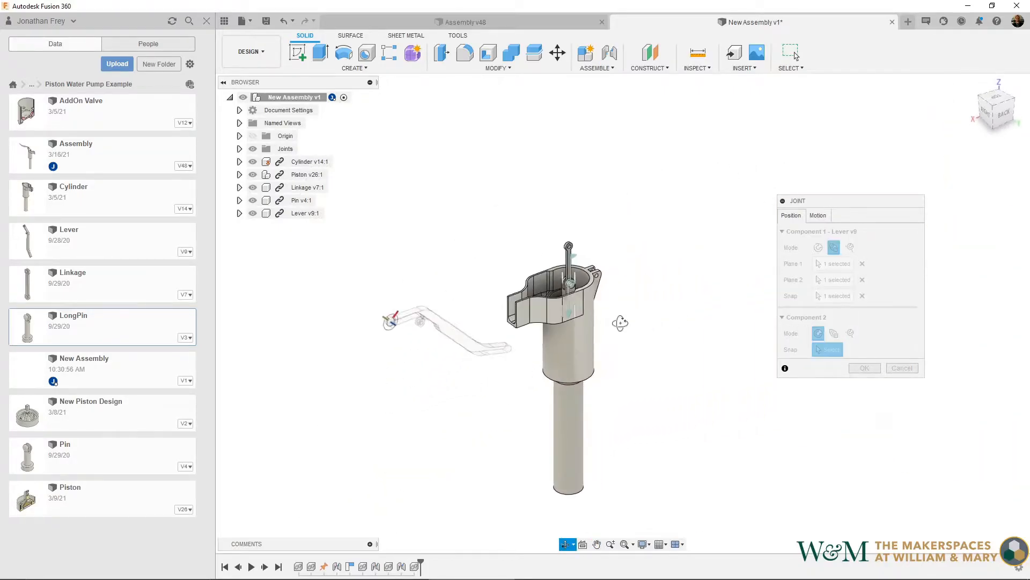
scroll(572, 247, up, 8)
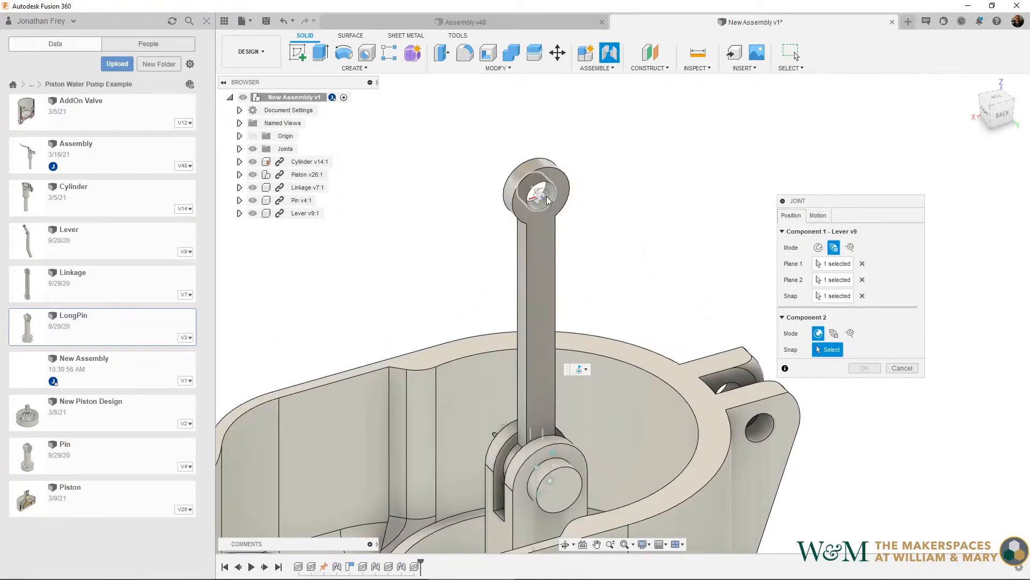
scroll(547, 201, up, 5)
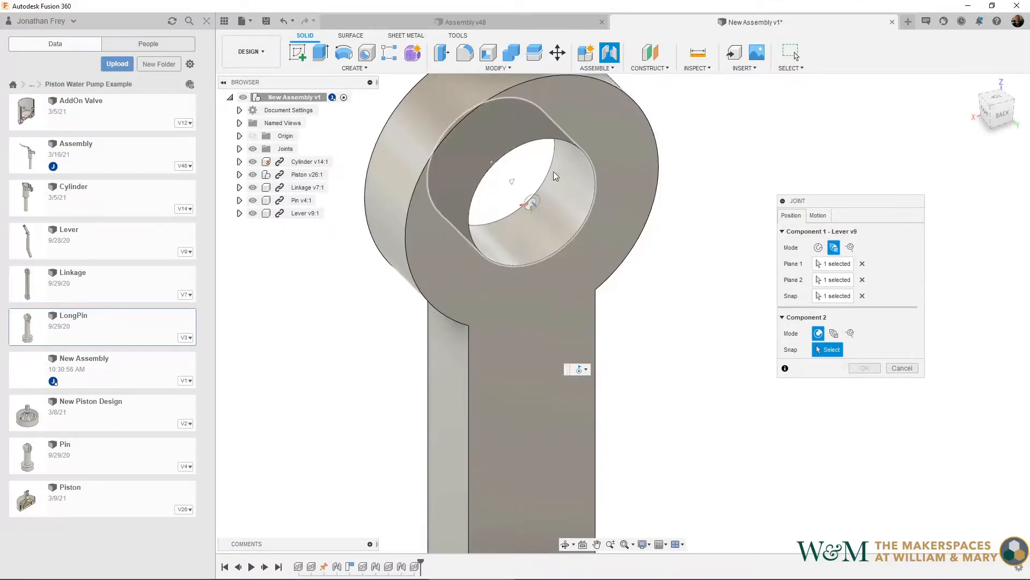
click(480, 233)
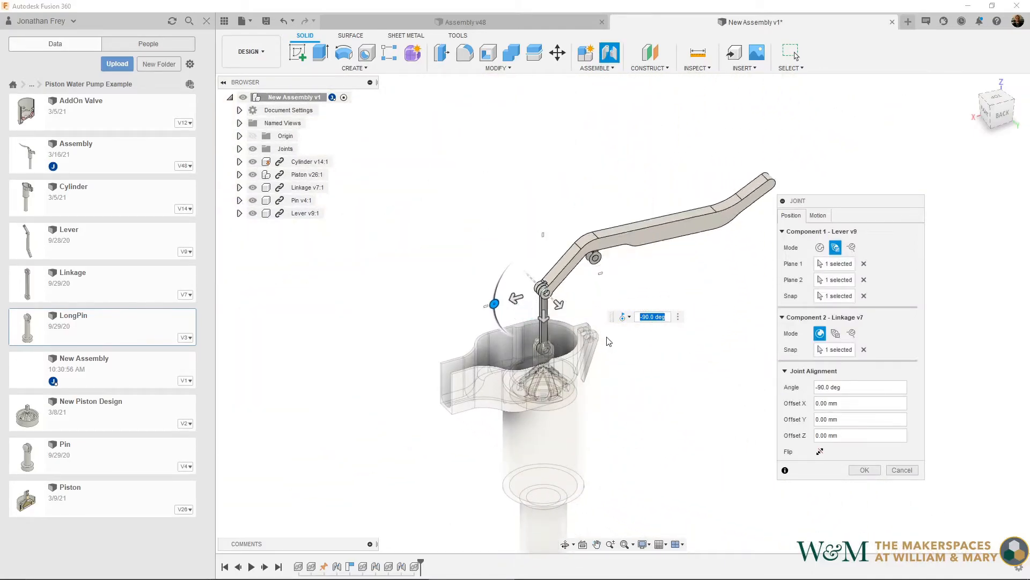
click(863, 470)
- Insert a second Pin part and move it up beside the linkage, clear of the cylinder
drag(31, 459, 356, 295)
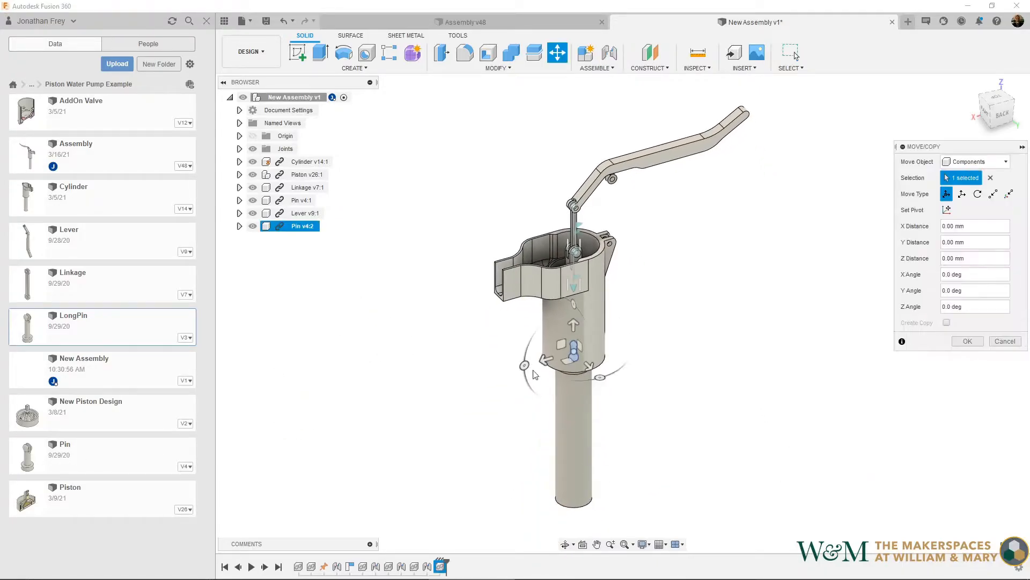
drag(572, 354, 512, 220)
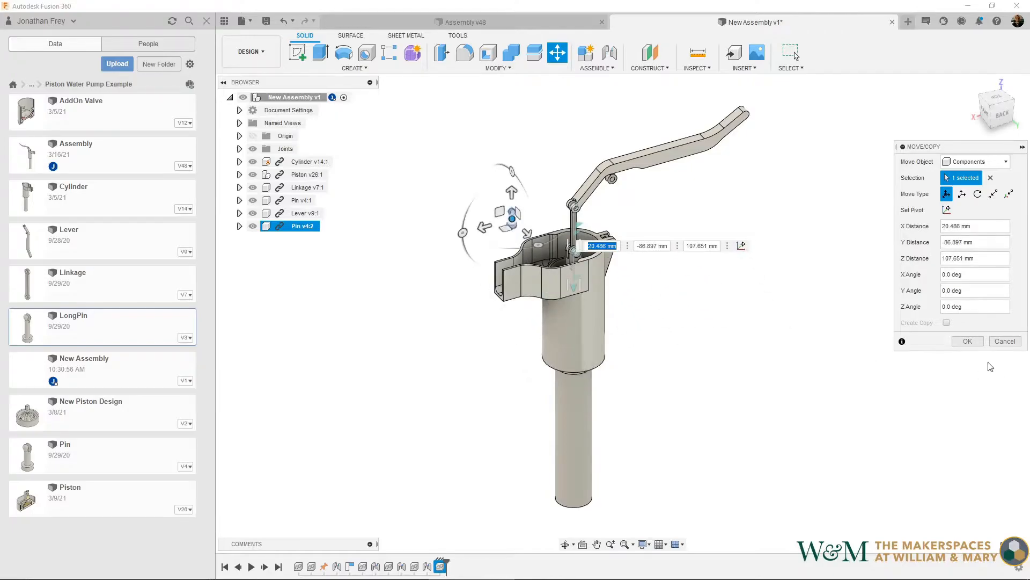
click(968, 341)
- Join the second pin's shaft-to-head circular edge to the outer hole edge of the lever's fork
scroll(512, 237, up, 5)
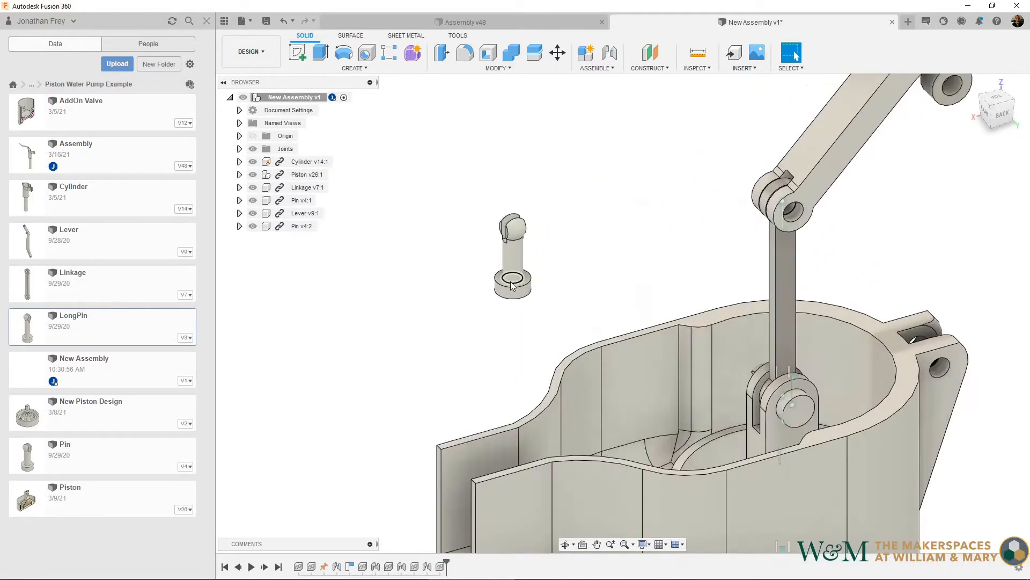
click(609, 54)
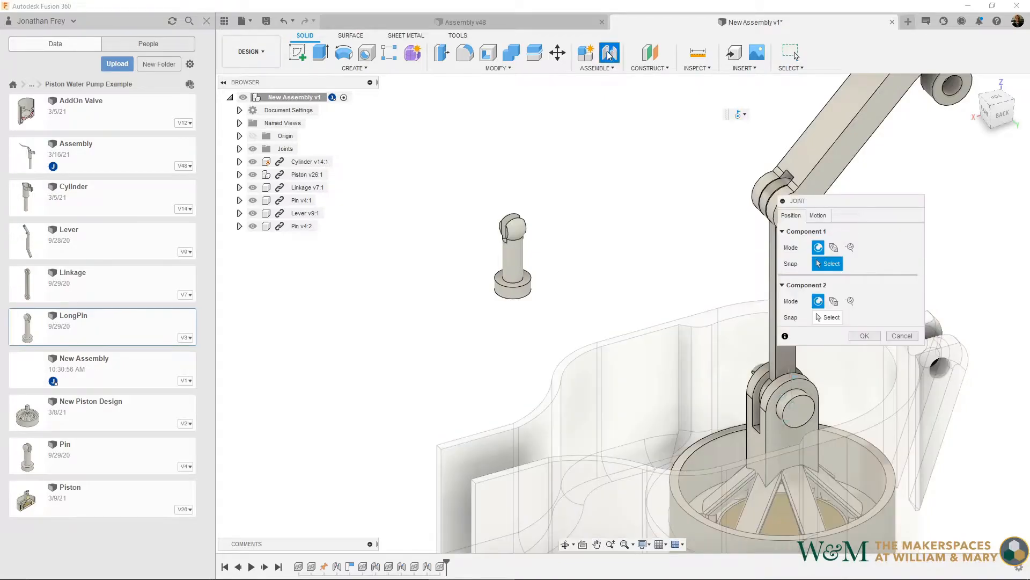
click(514, 279)
middle_drag(631, 262, 471, 297)
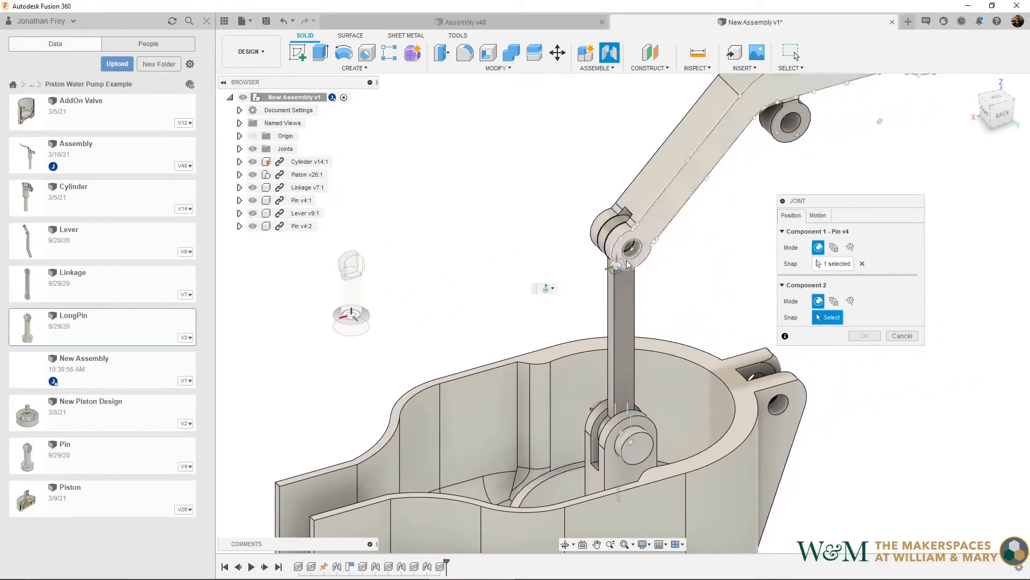
click(642, 261)
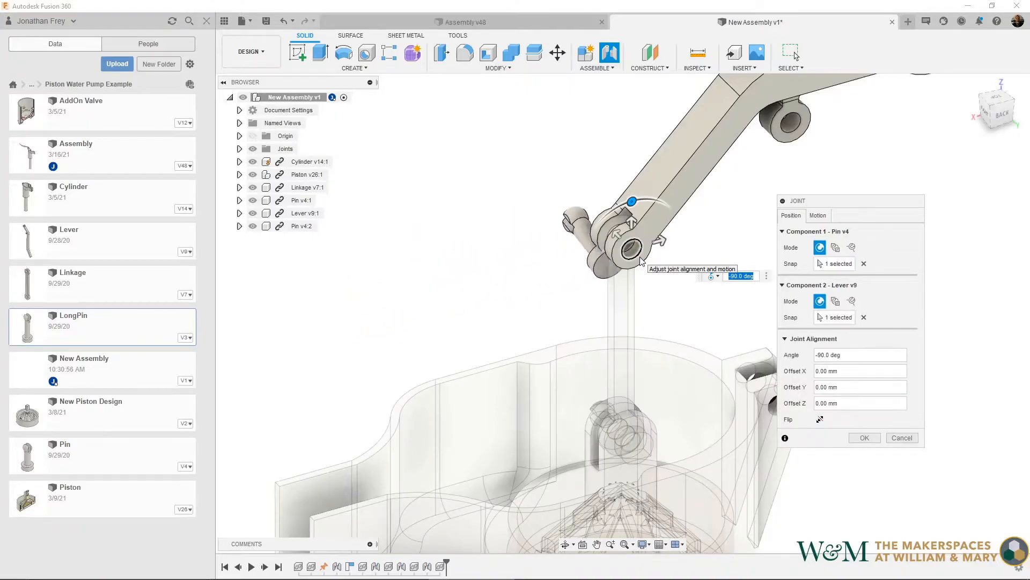
click(865, 437)
- Try to drive the piston's slider joint along the cylinder from its joint glyph
middle_drag(901, 327, 767, 317)
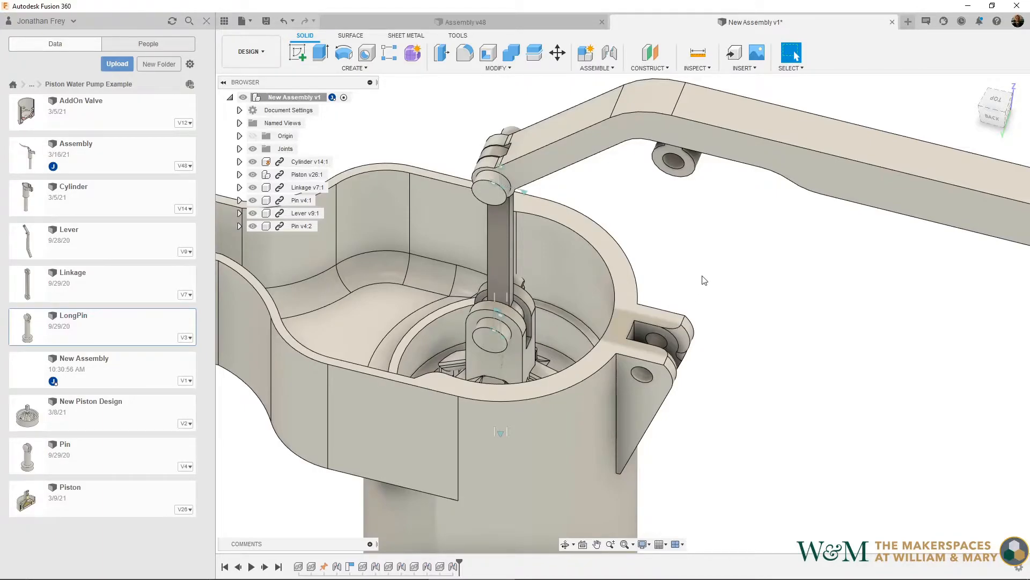
middle_drag(498, 436, 499, 351)
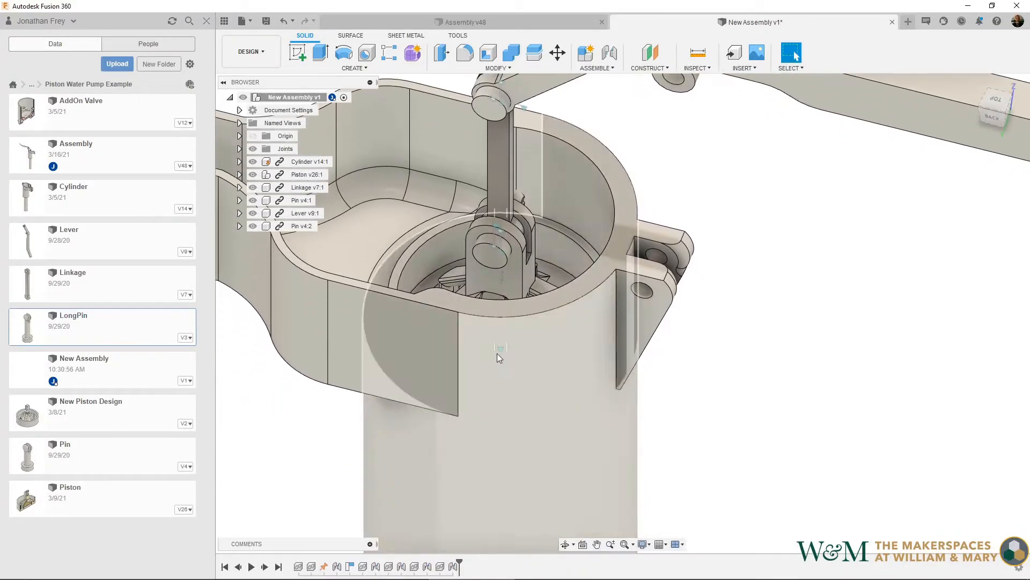
double_click(500, 352)
drag(500, 351, 501, 377)
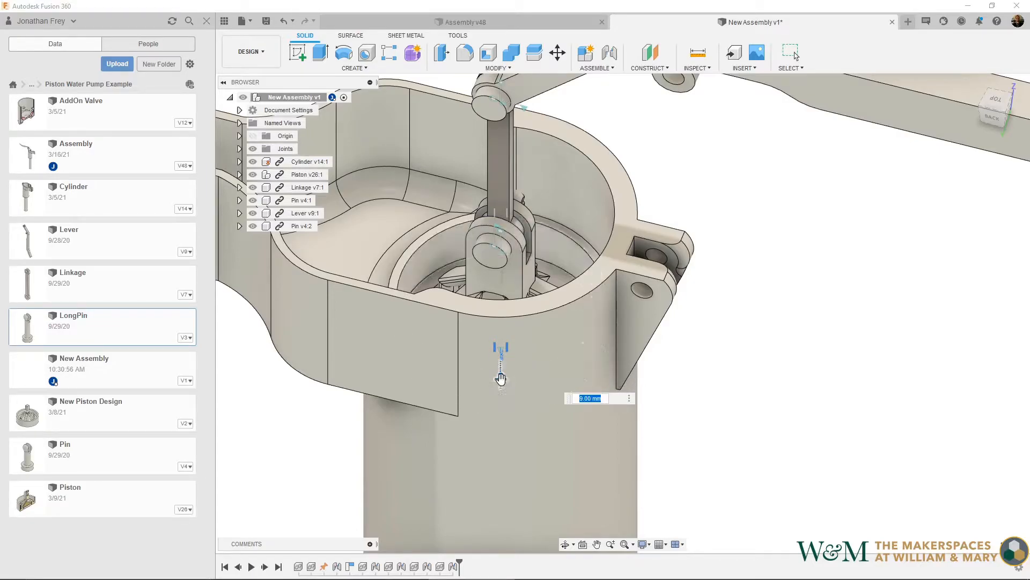
key(Escape)
scroll(510, 351, down, 3)
shift+middle_drag(504, 348, 560, 246)
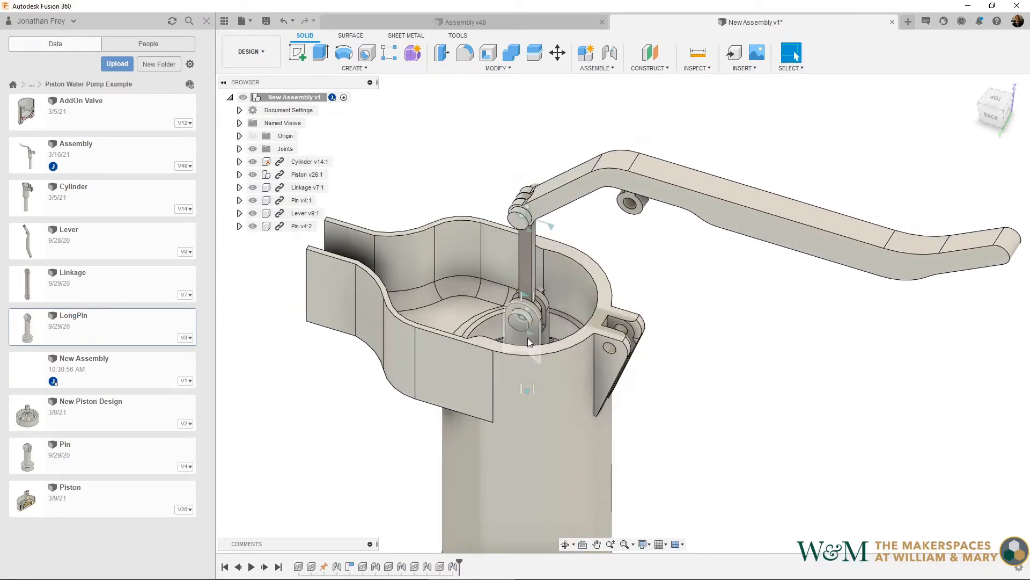
- Drive the joint between the lever and linkage to -55 degrees so the handle slopes downward
double_click(550, 226)
drag(573, 228, 472, 214)
key(Escape)
double_click(528, 232)
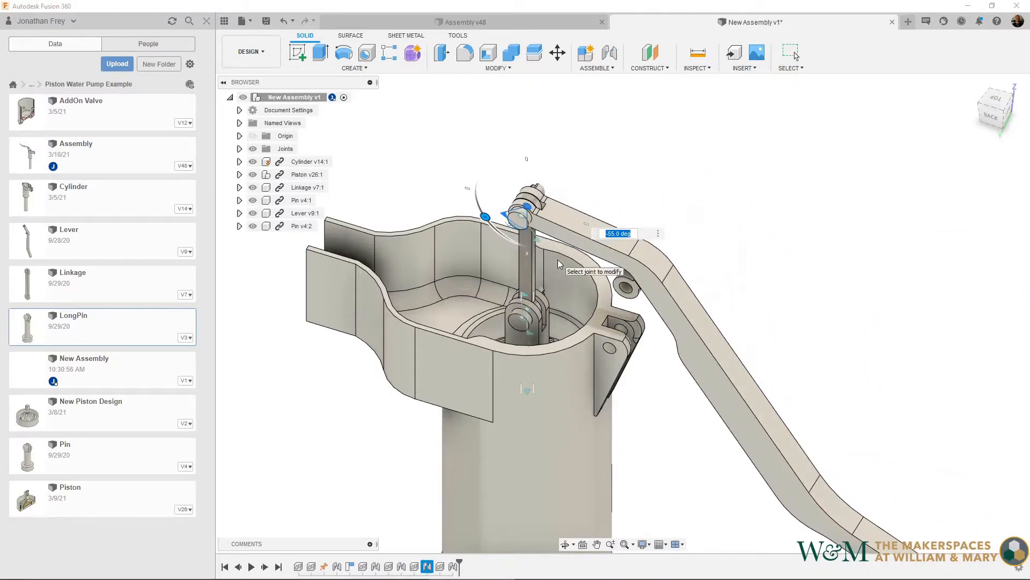
key(Escape)
- Start a Joint with its first origin between the two side faces of the lever's pivot boss, centred on its hole
click(609, 53)
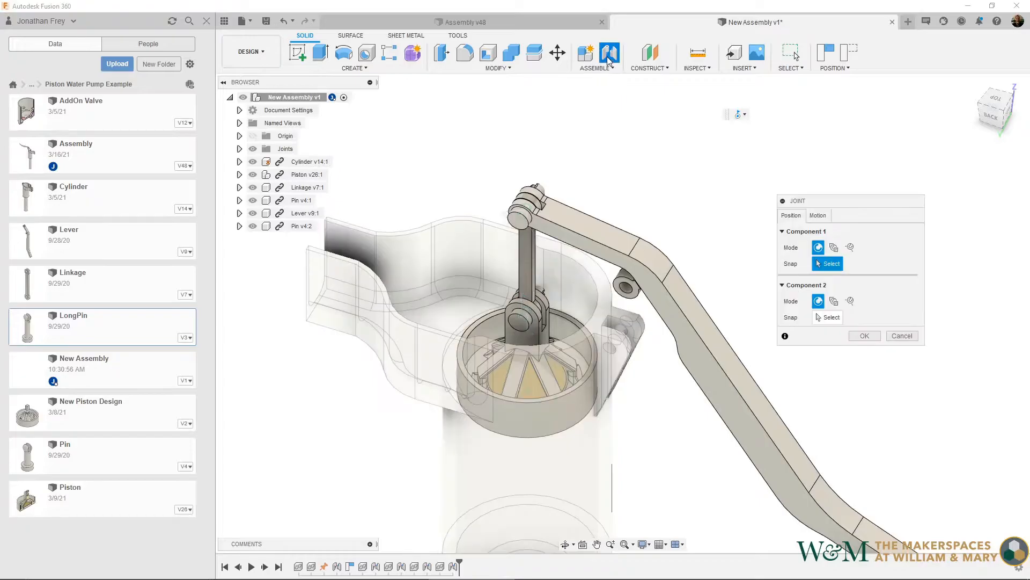
scroll(623, 291, up, 6)
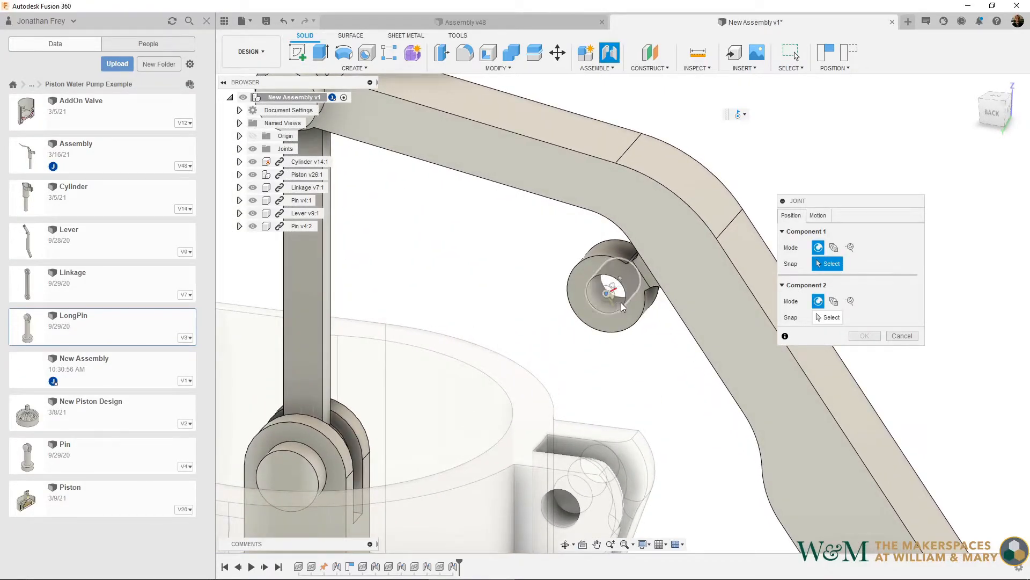
scroll(624, 298, up, 4)
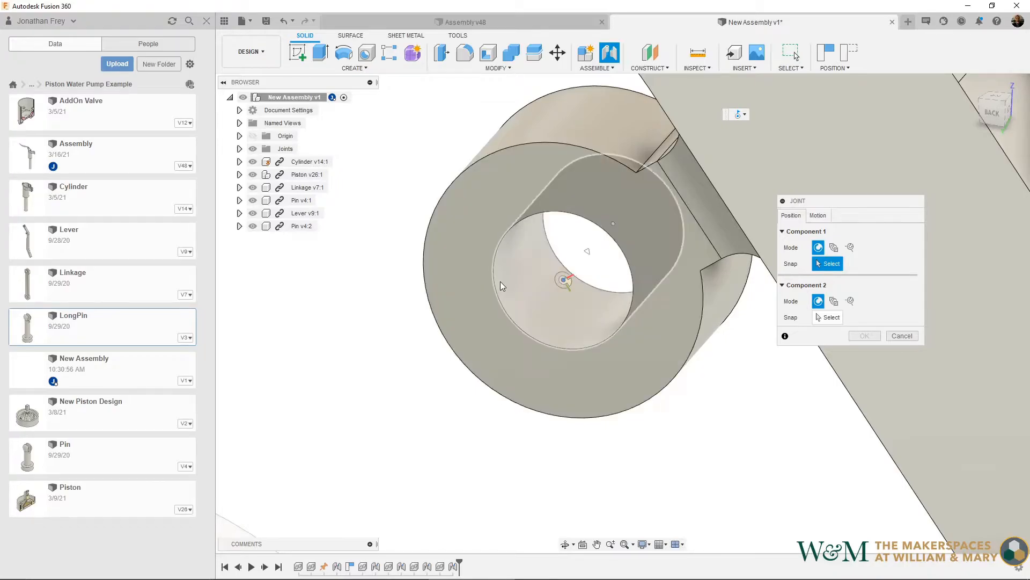
click(834, 248)
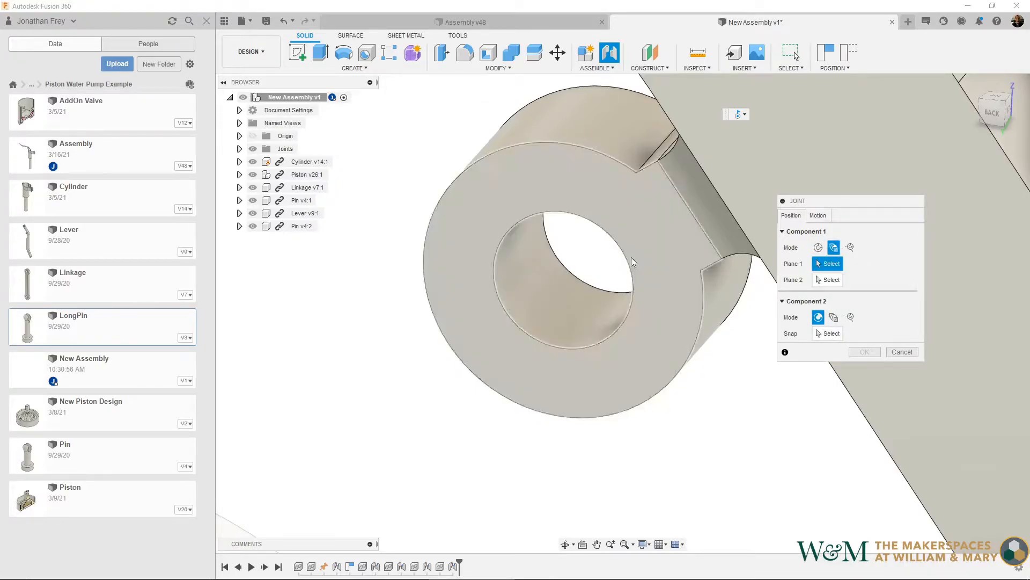
click(471, 237)
shift+middle_drag(409, 283, 601, 334)
click(421, 345)
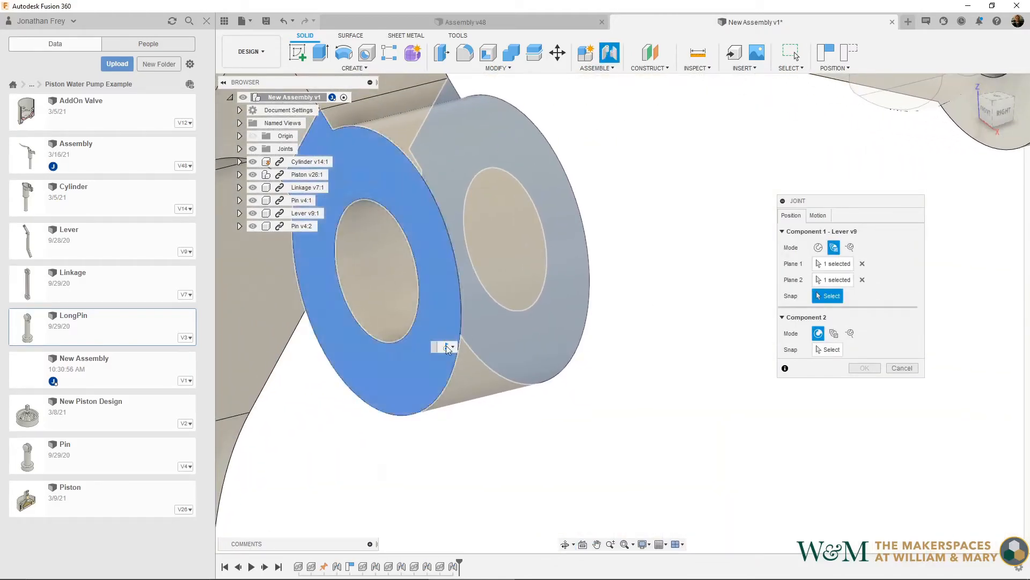
shift+middle_drag(390, 295, 433, 298)
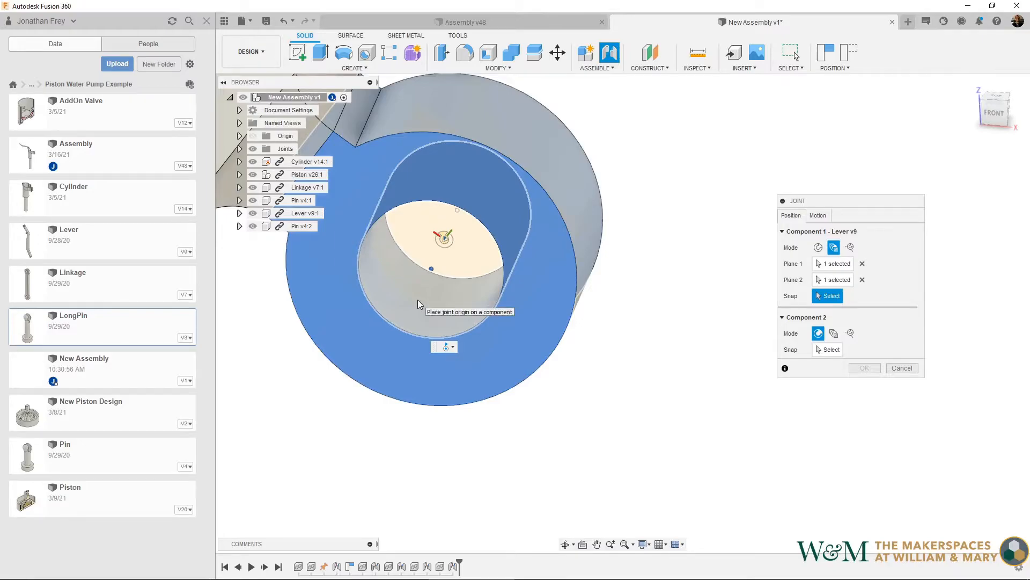
click(418, 302)
- Place the second origin between the two outer faces of the cylinder's bracket, centred on its hole, and accept the lever joint
scroll(453, 333, down, 3)
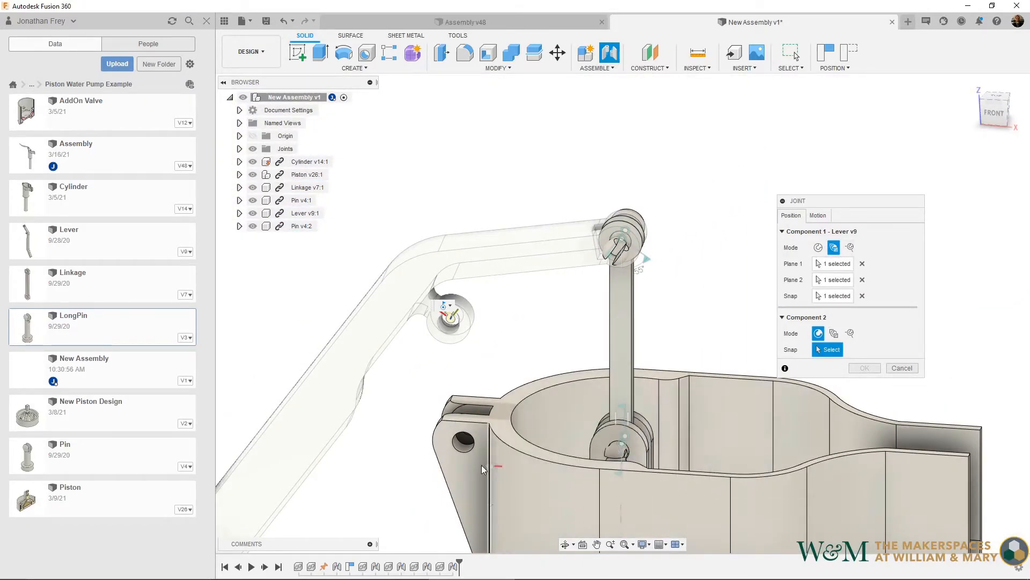
click(834, 335)
click(468, 482)
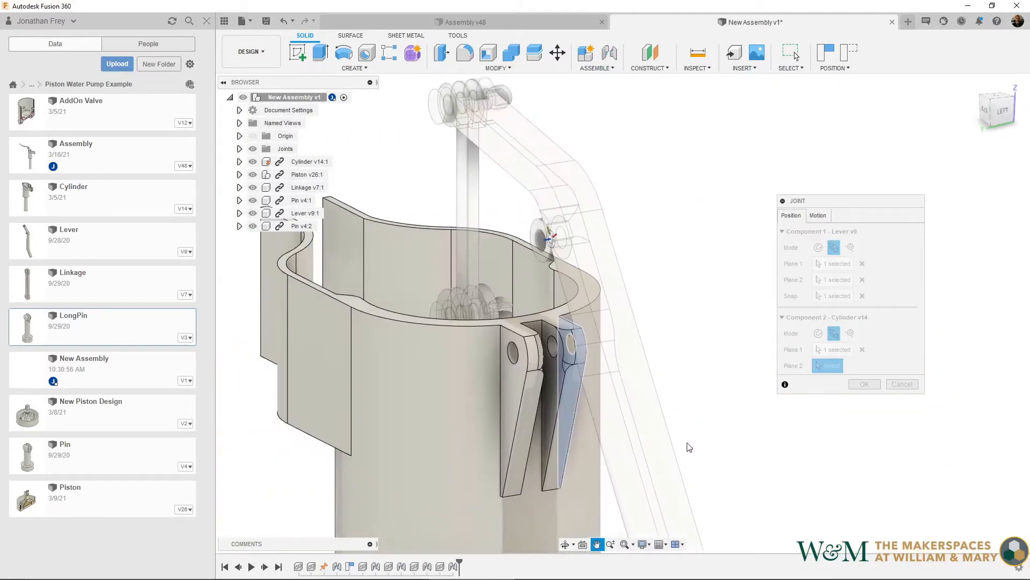
click(507, 389)
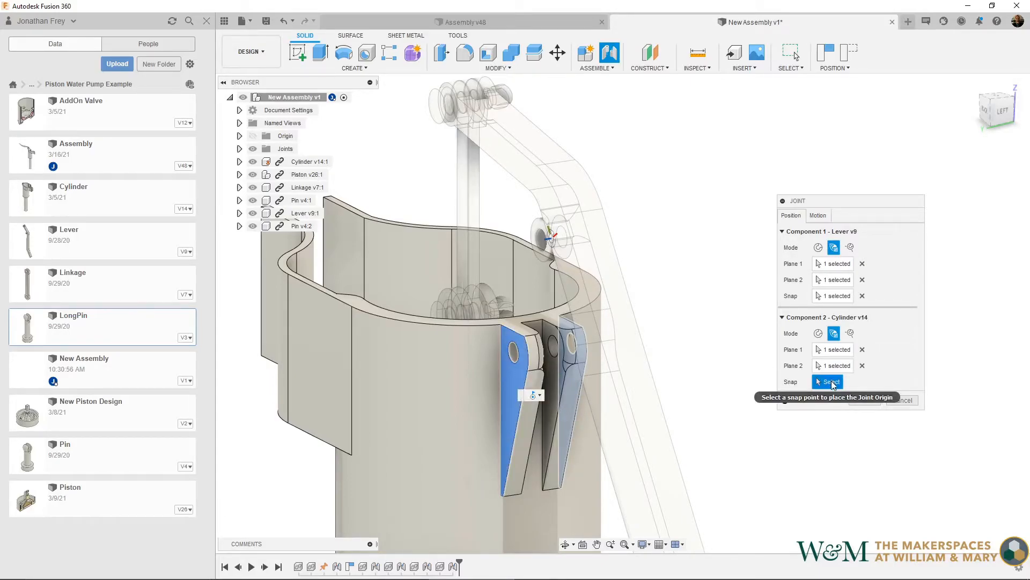
scroll(547, 369, up, 5)
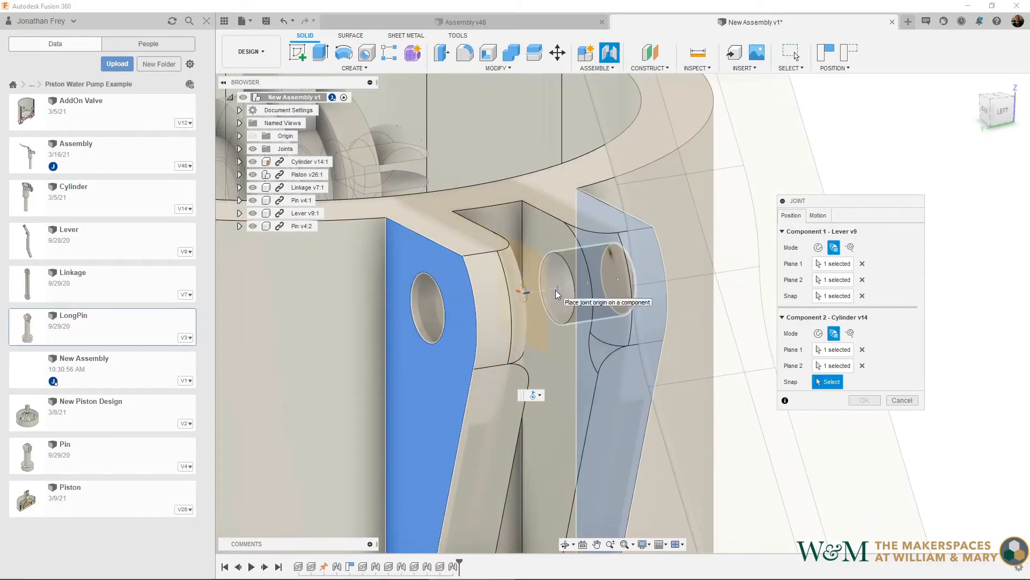
click(556, 290)
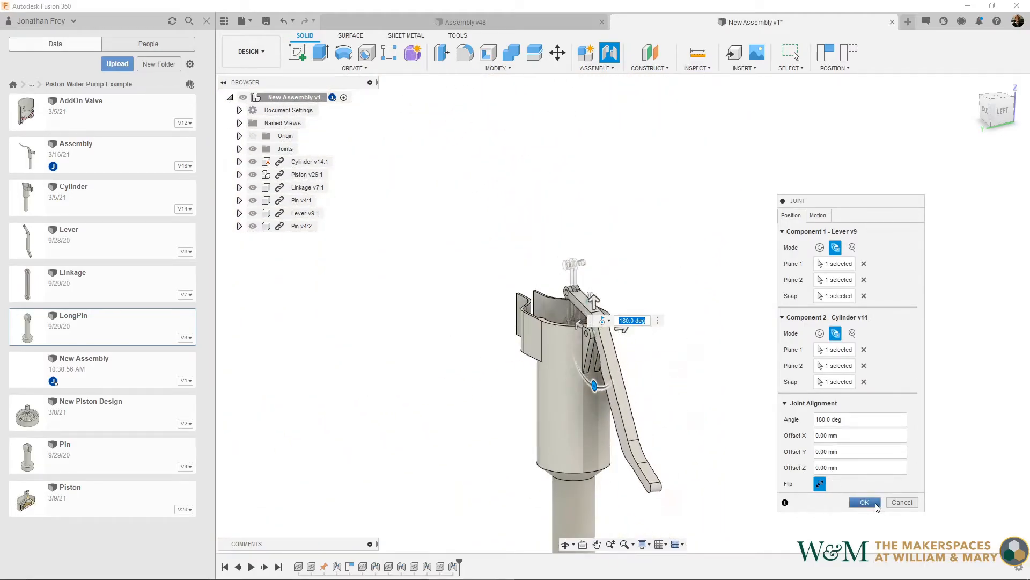
click(865, 501)
- Swing the lever about the cylinder bracket to test the pump's motion and capture the position
shift+middle_drag(647, 420, 660, 440)
drag(510, 475, 713, 467)
shift+middle_drag(617, 421, 646, 451)
click(833, 59)
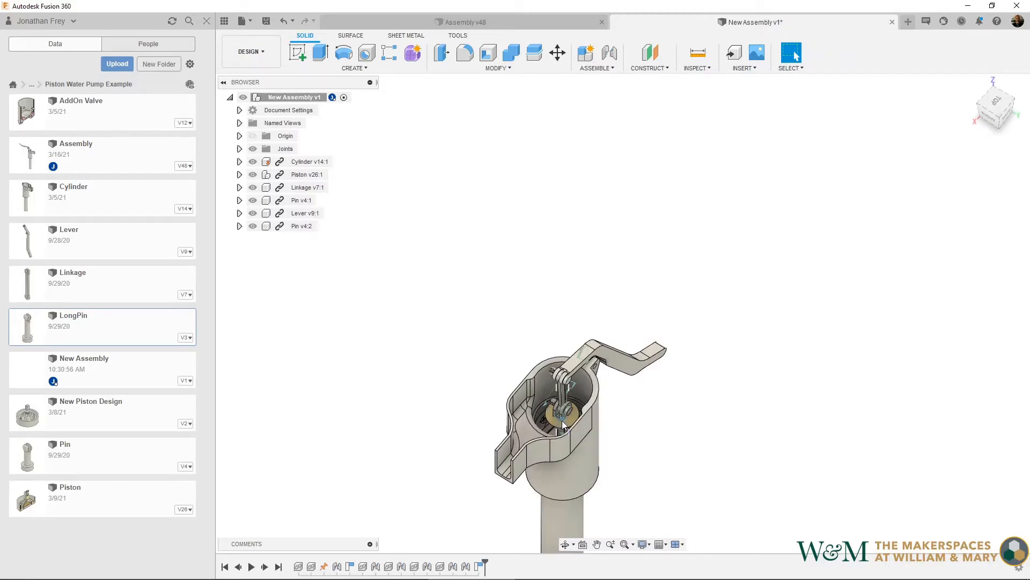
- Insert the LongPin part and place it beside the cylinder, beneath the lever's handle
scroll(563, 422, up, 4)
shift+middle_drag(554, 423, 589, 329)
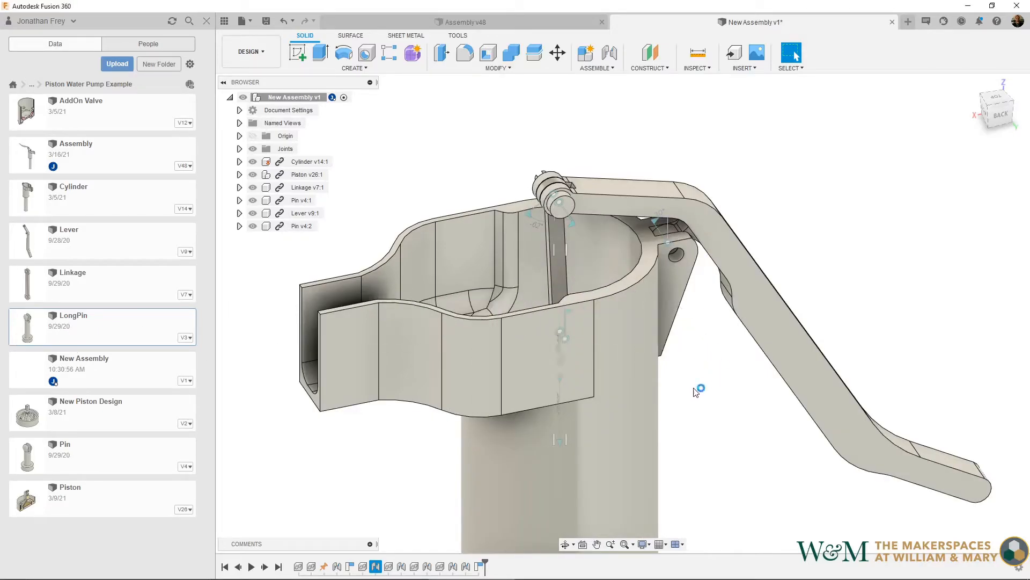
scroll(696, 376, down, 5)
key(m)
drag(599, 334, 659, 291)
key(Return)
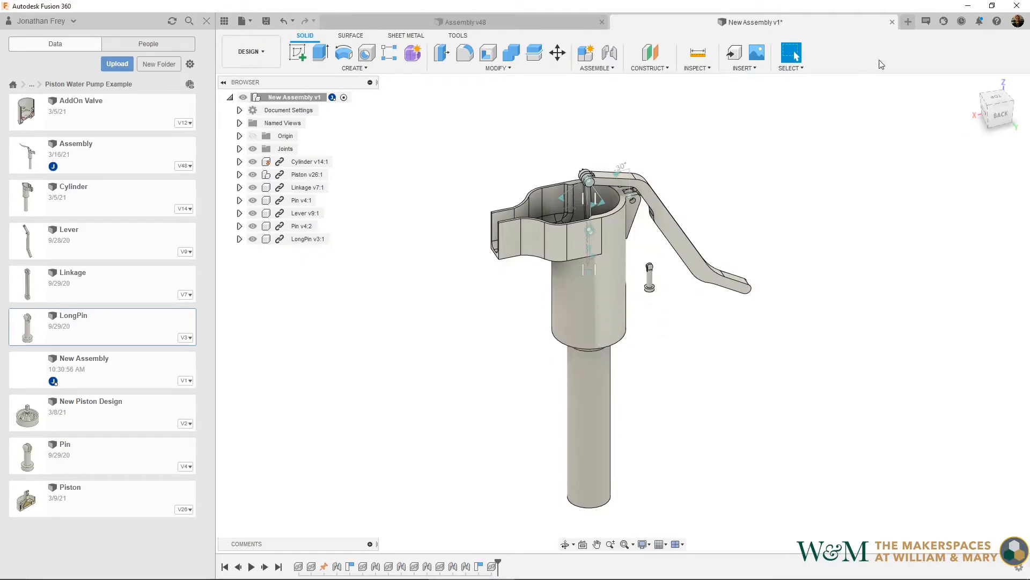
- Join the LongPin by the centre of its head's inner face to the hole in the cylinder's bracket, flipping its direction
click(613, 54)
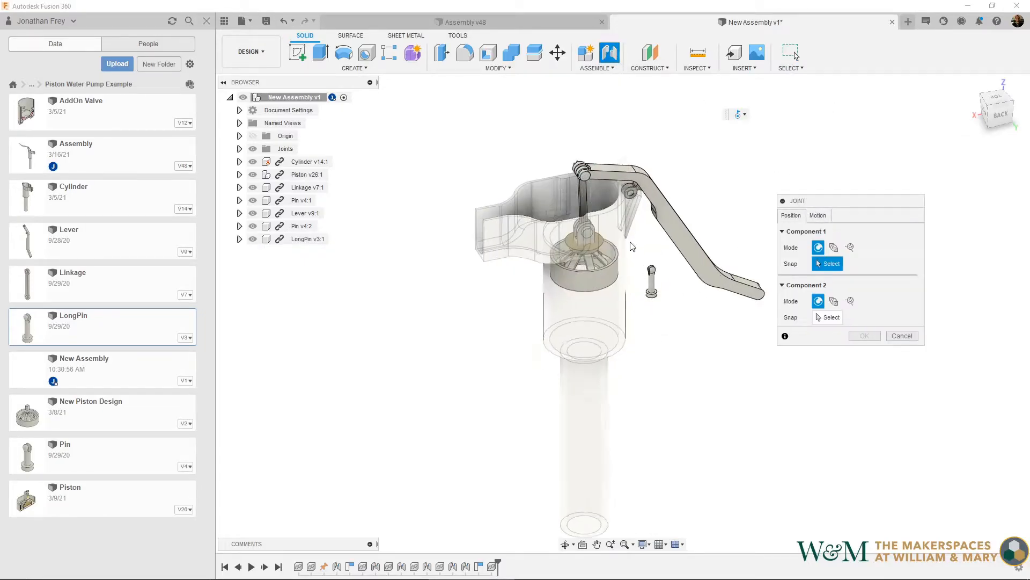
scroll(634, 245, up, 5)
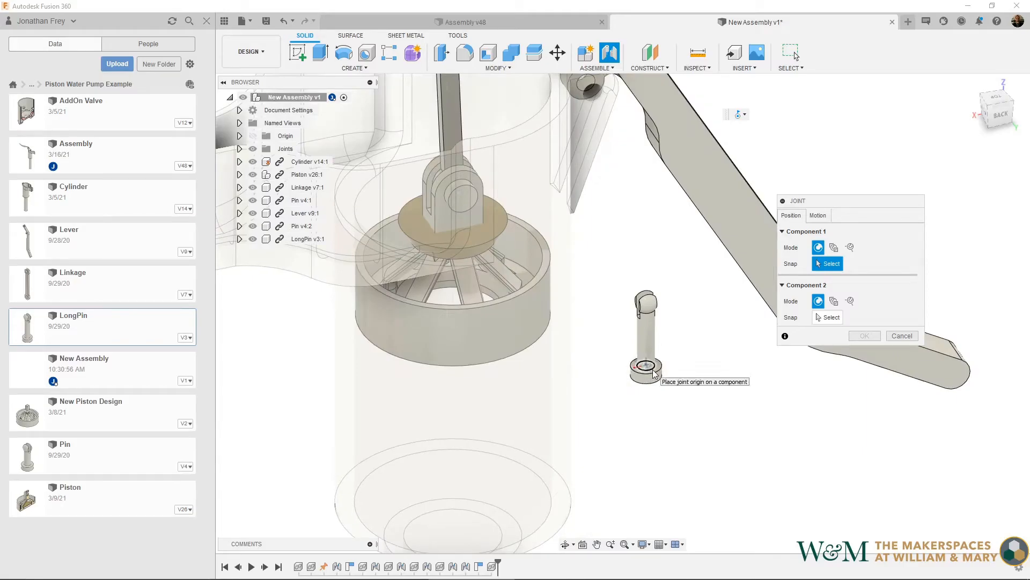
click(652, 372)
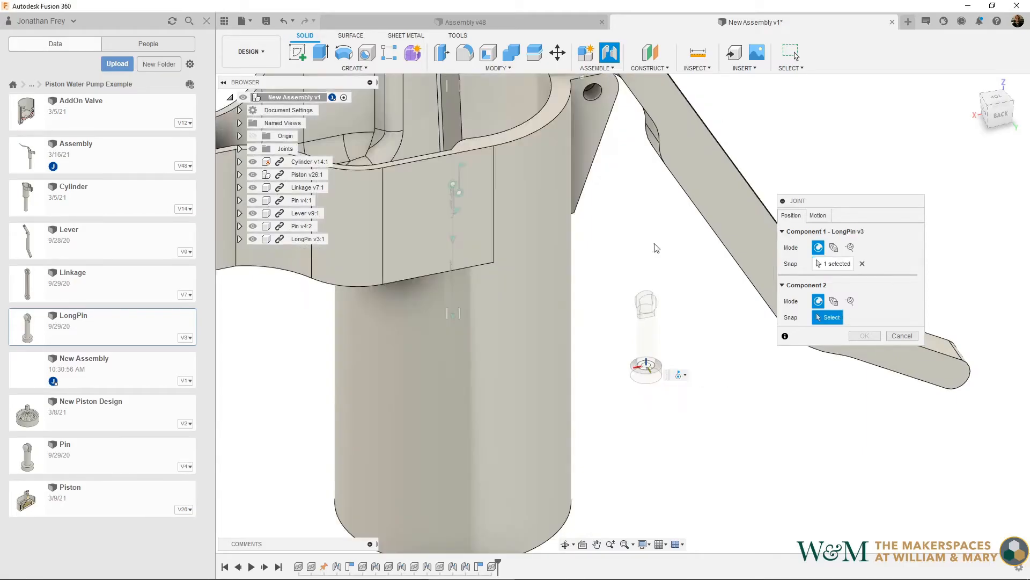
click(597, 101)
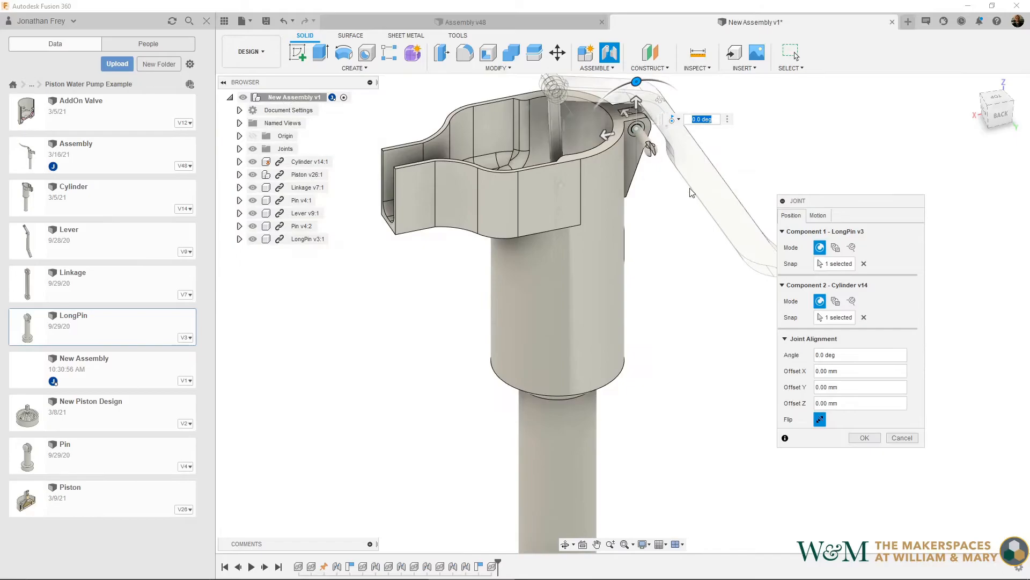
click(820, 420)
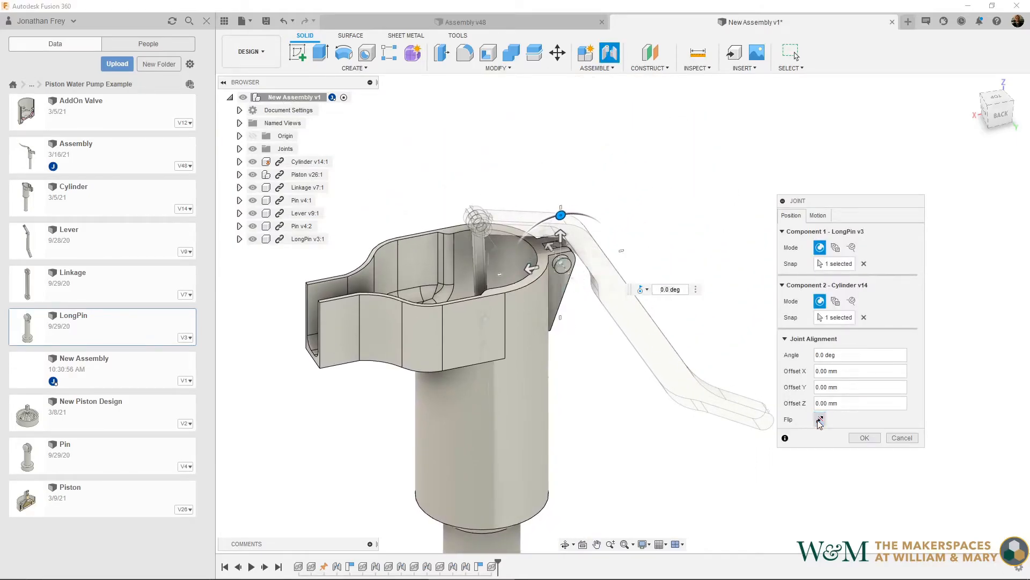
click(865, 438)
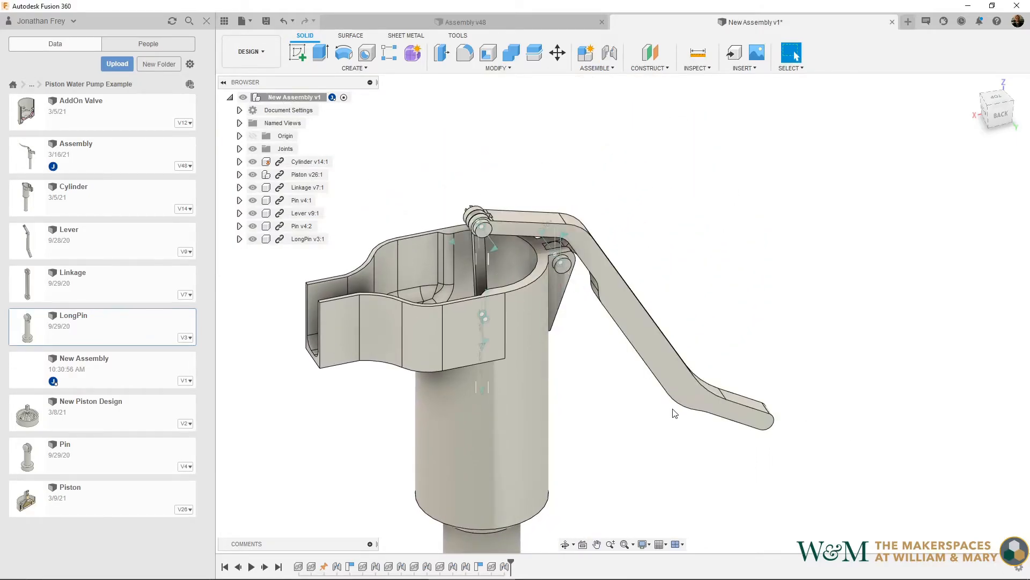
- Create a Section Analysis on the vertical origin plane through the cylinder with a Y distance of -10 mm
middle_drag(559, 400, 665, 288)
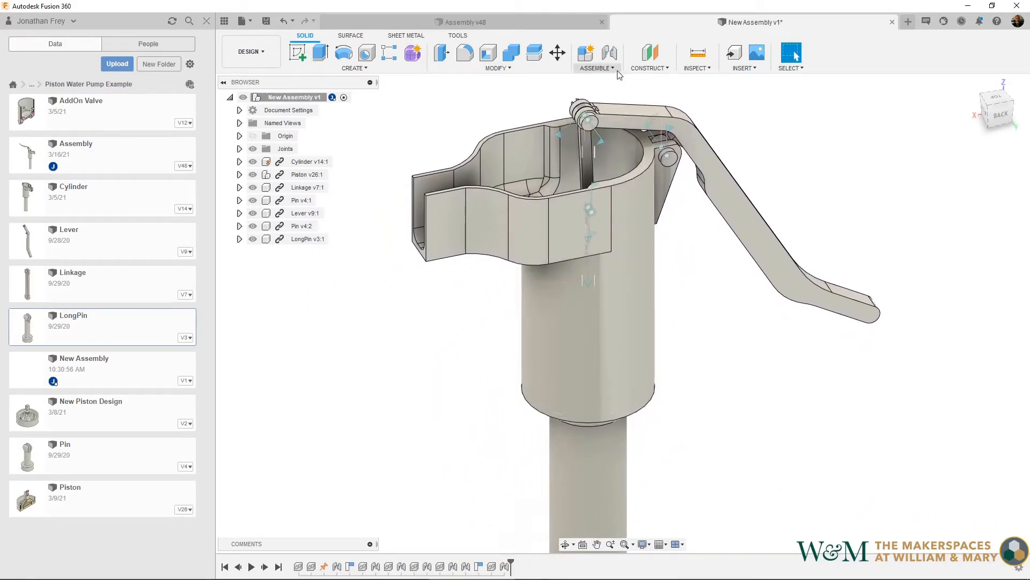
click(459, 35)
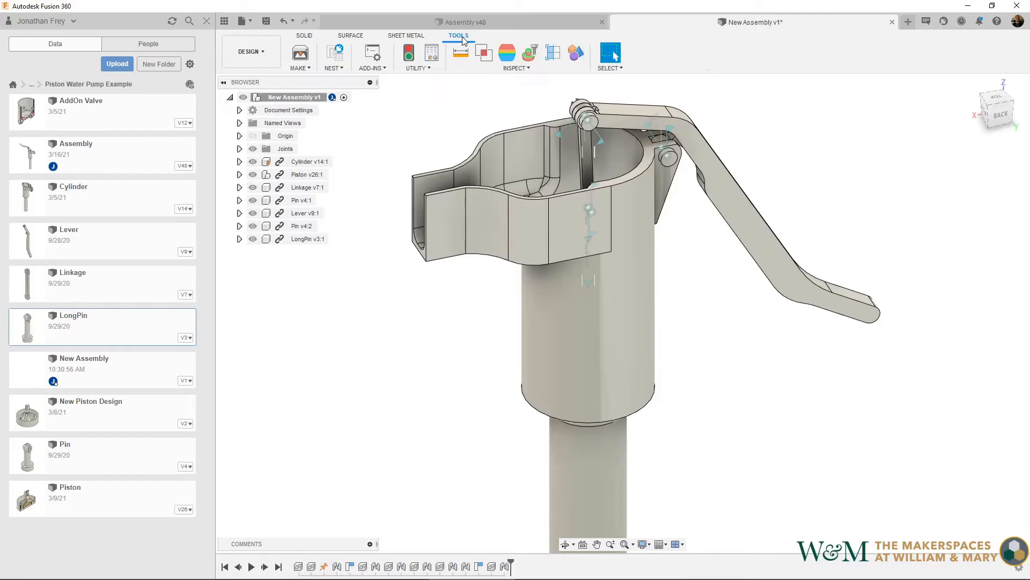
click(514, 68)
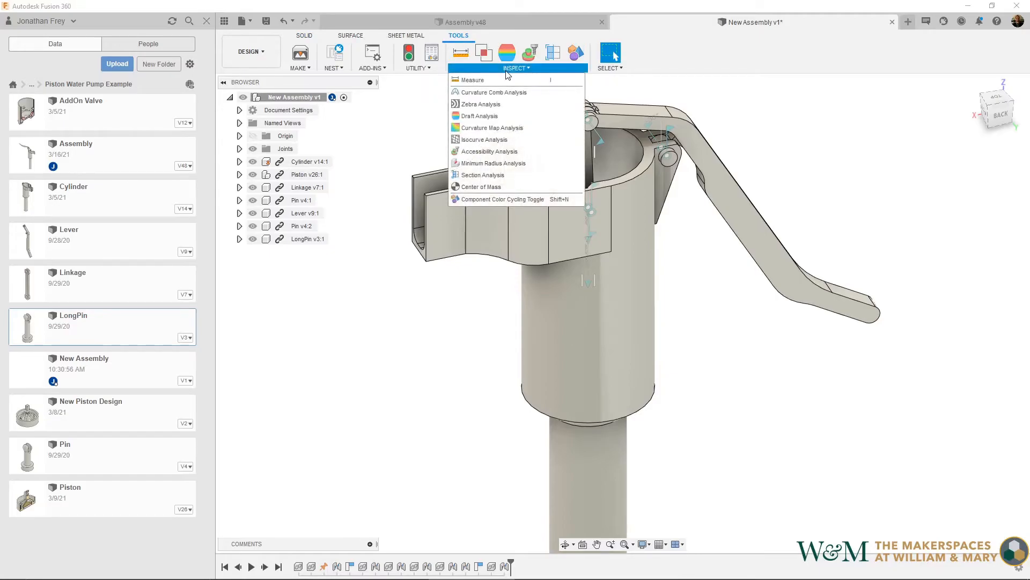
click(483, 176)
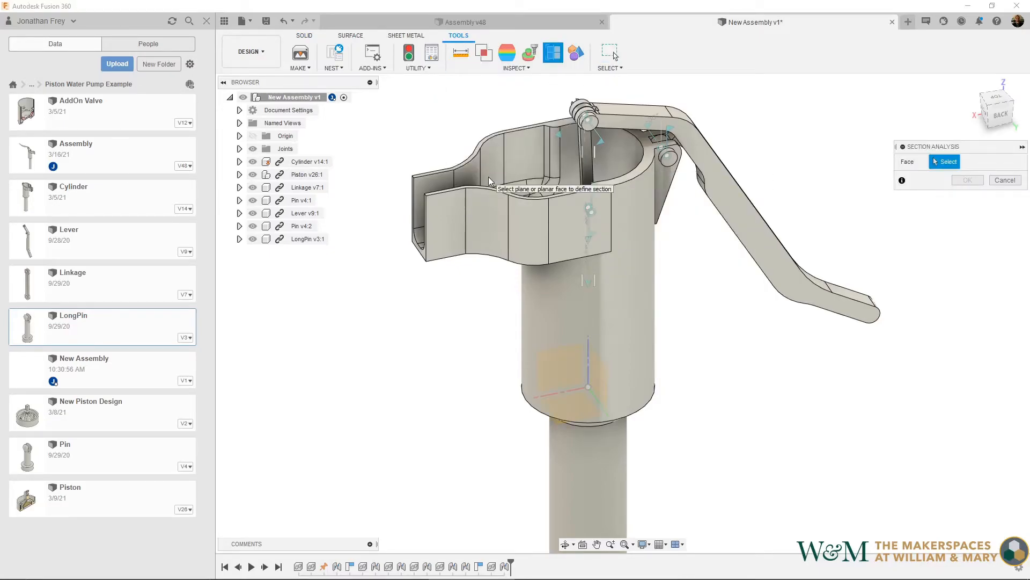
click(583, 227)
drag(584, 223, 575, 214)
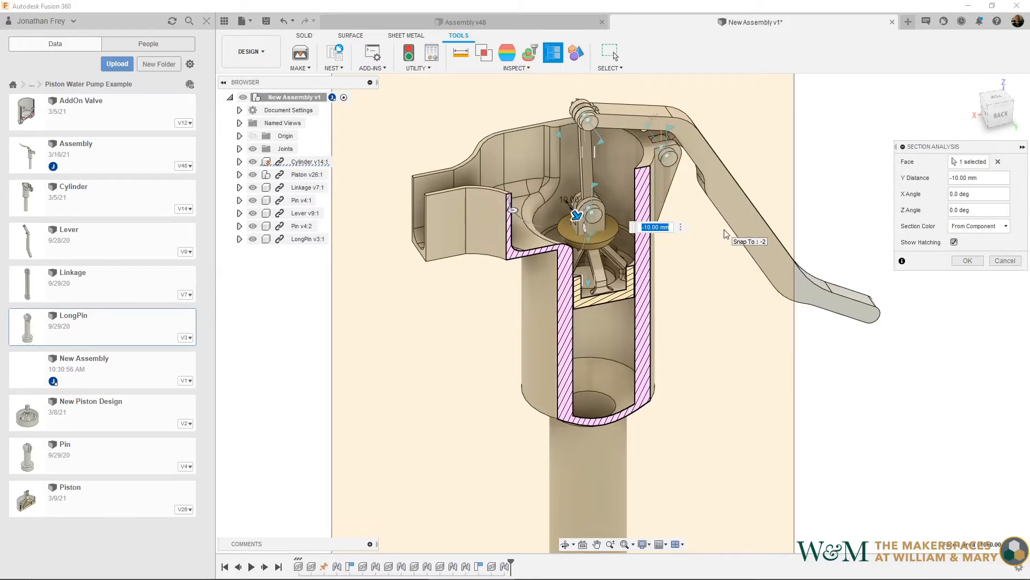
key(Return)
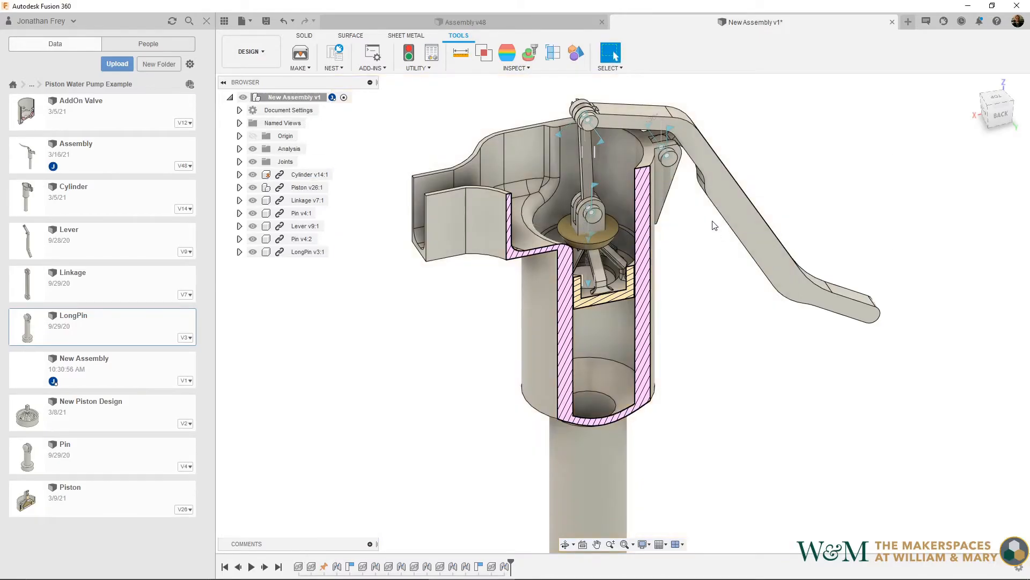
- Swing the lever's handle down to raise the piston, lower the valve inside the piston along its slider joint, and capture both positions
drag(777, 248, 676, 268)
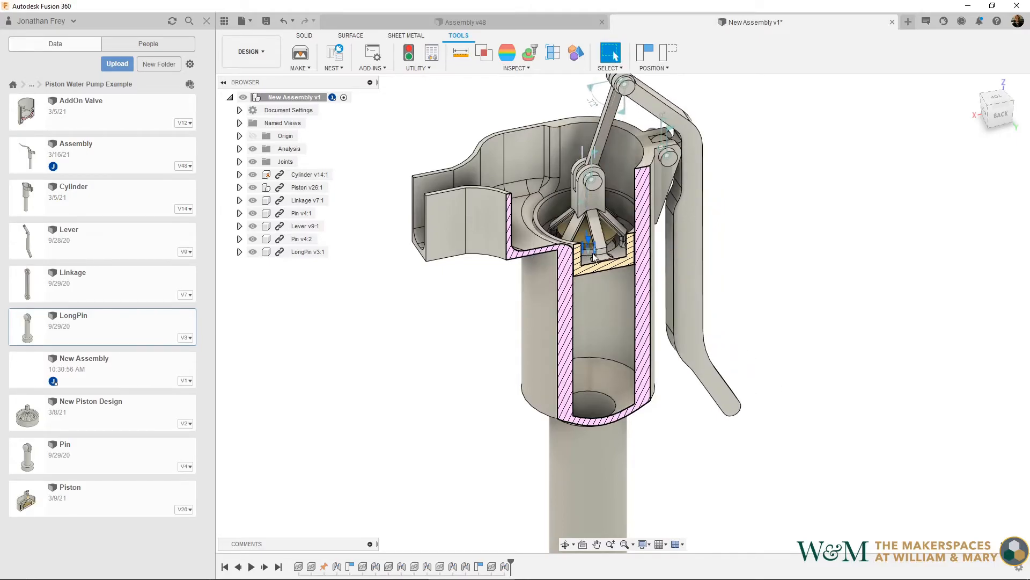
click(645, 53)
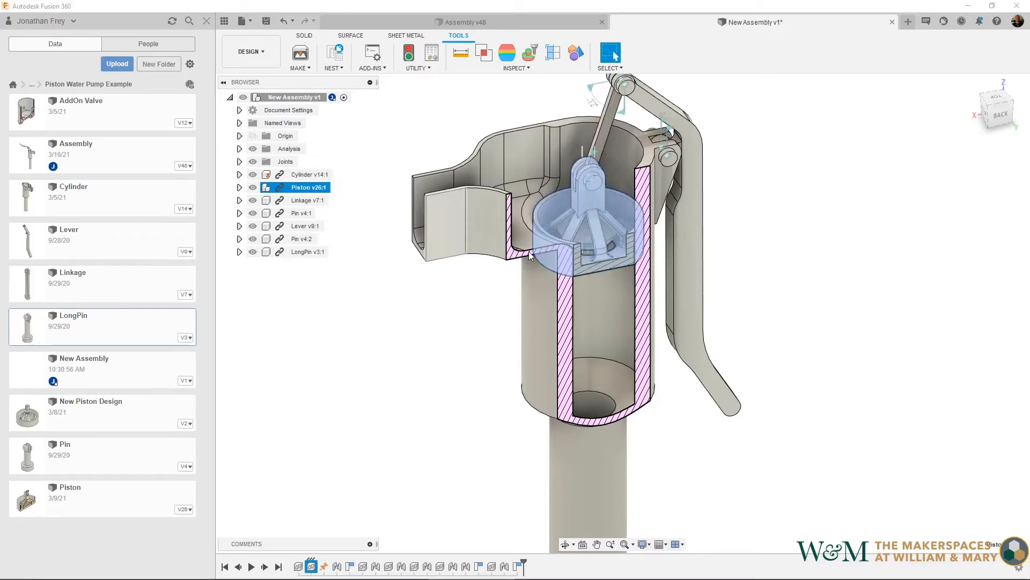
scroll(613, 249, up, 4)
shift+middle_drag(609, 264, 554, 227)
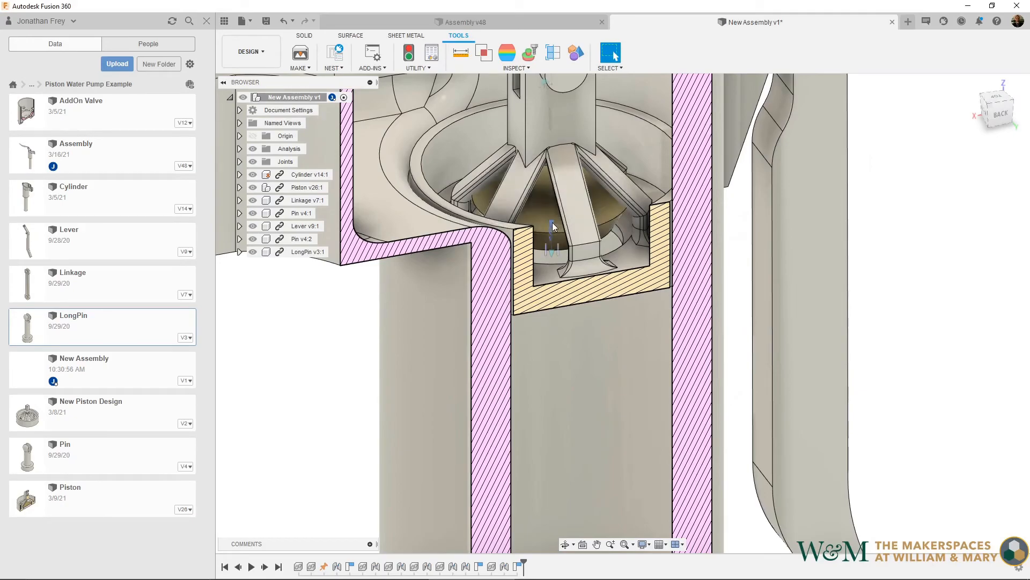
double_click(552, 222)
drag(552, 229, 552, 243)
key(Return)
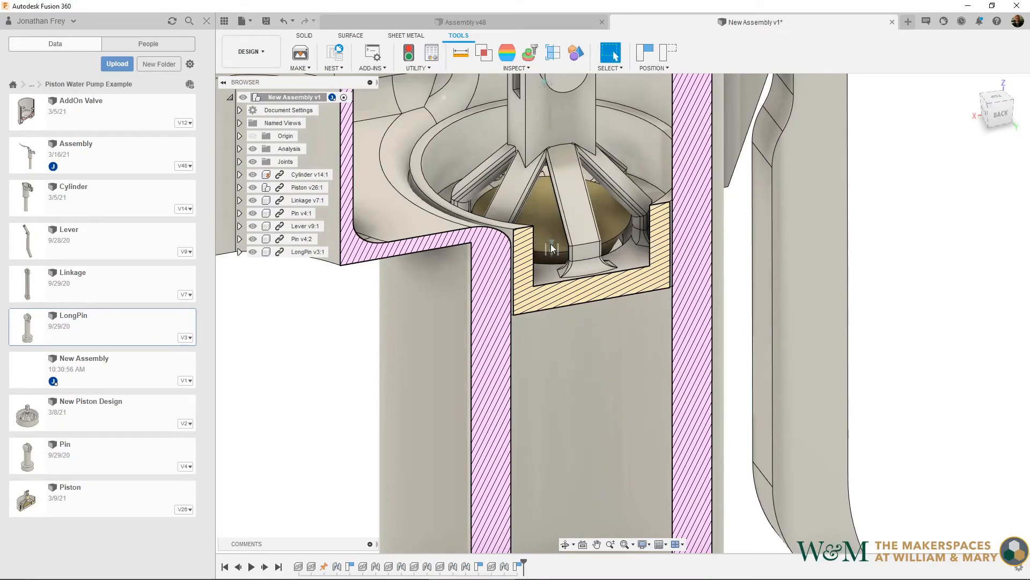
scroll(553, 248, down, 5)
click(645, 50)
- Enable contact between the components of the assembly
click(304, 36)
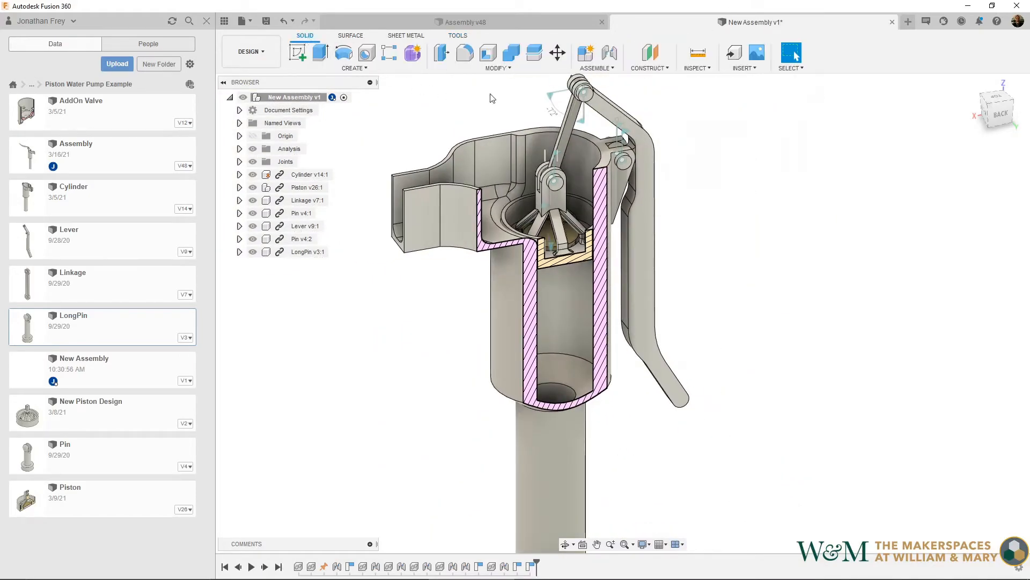
click(600, 72)
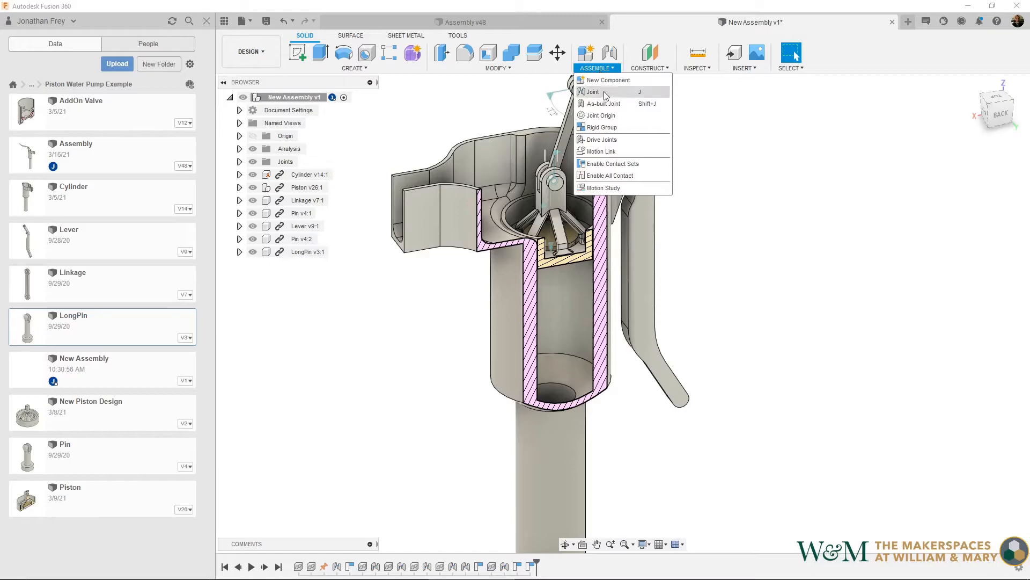
click(609, 175)
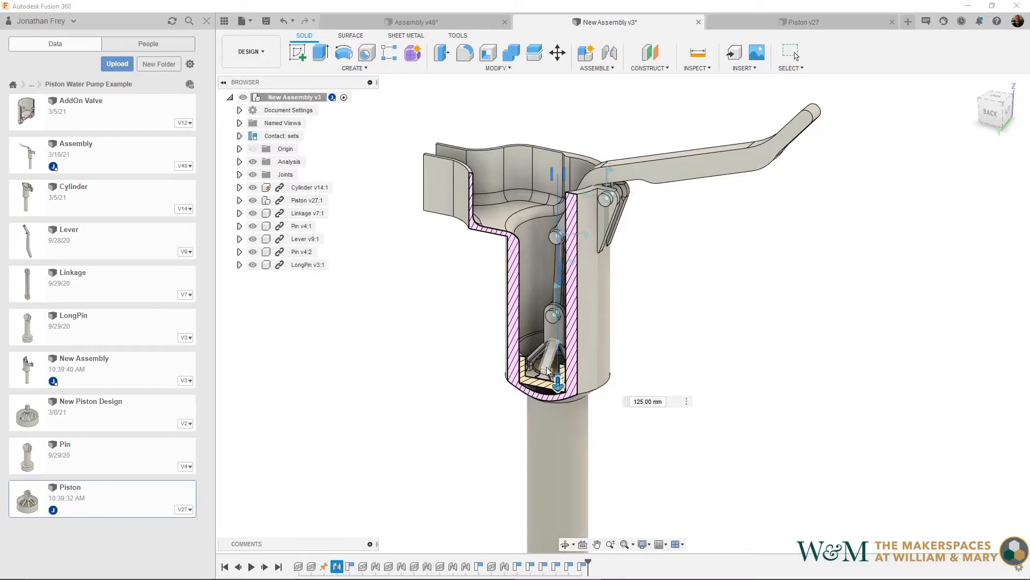
- Inspect the piston near the bottom of its stroke, hide the section analysis and end the joint motion editing
scroll(557, 362, up, 3)
shift+middle_drag(558, 362, 559, 391)
scroll(772, 234, down, 2)
scroll(792, 330, down, 4)
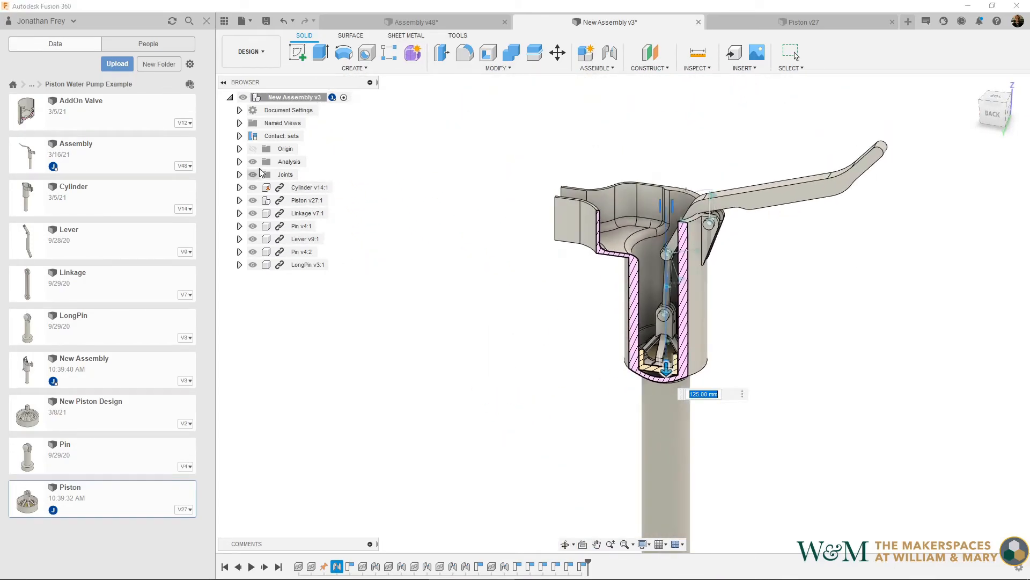
click(255, 162)
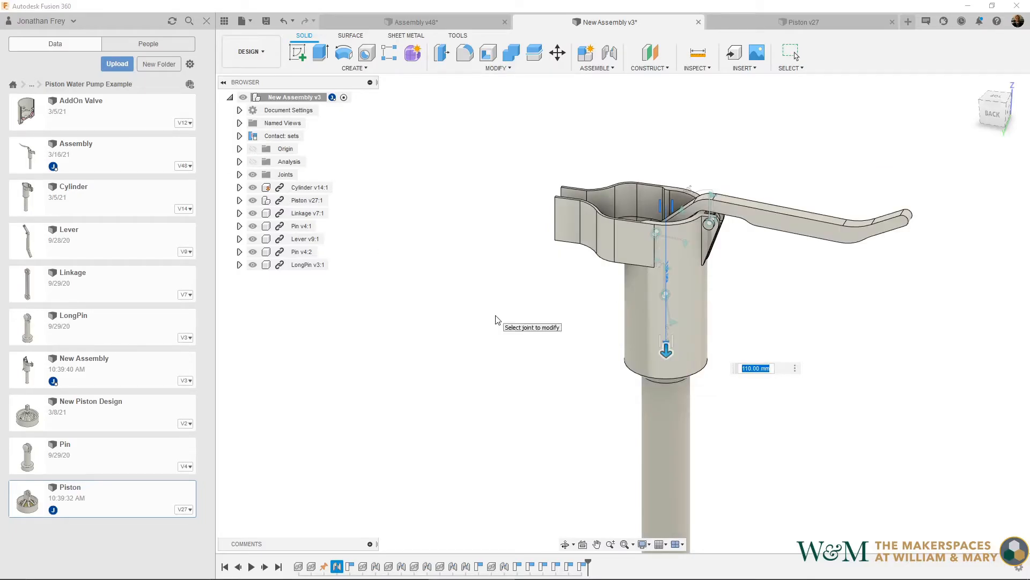
click(254, 163)
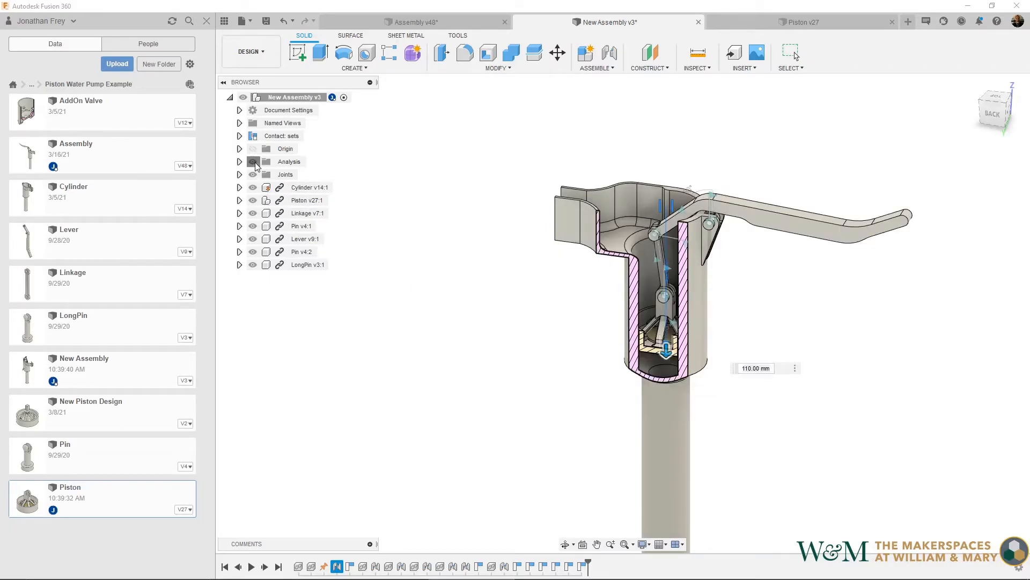
click(254, 162)
key(Escape)
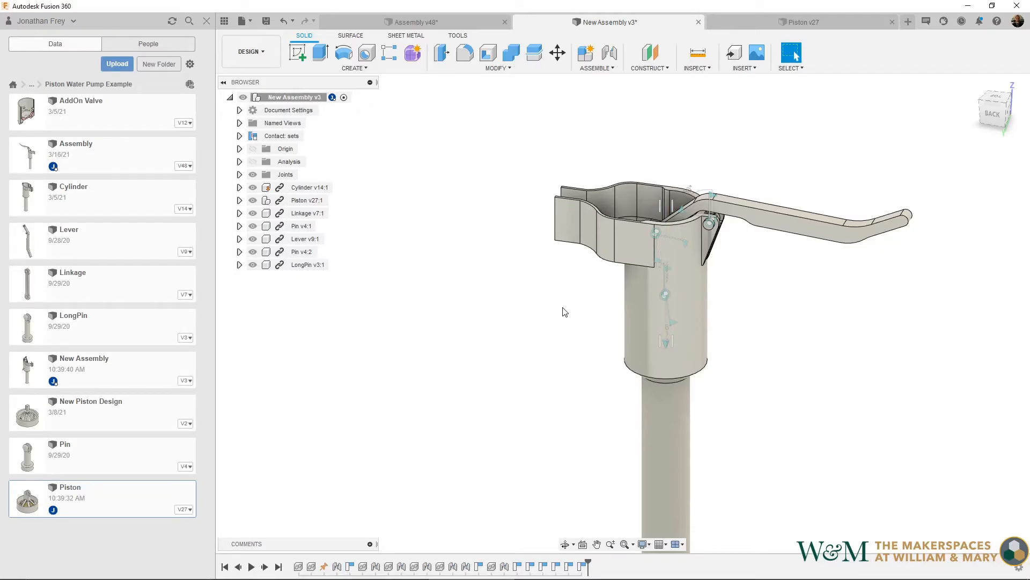
- Save the assembly as a new version with the description "test save"
key(ctrl+s)
text(test save)
click(509, 311)
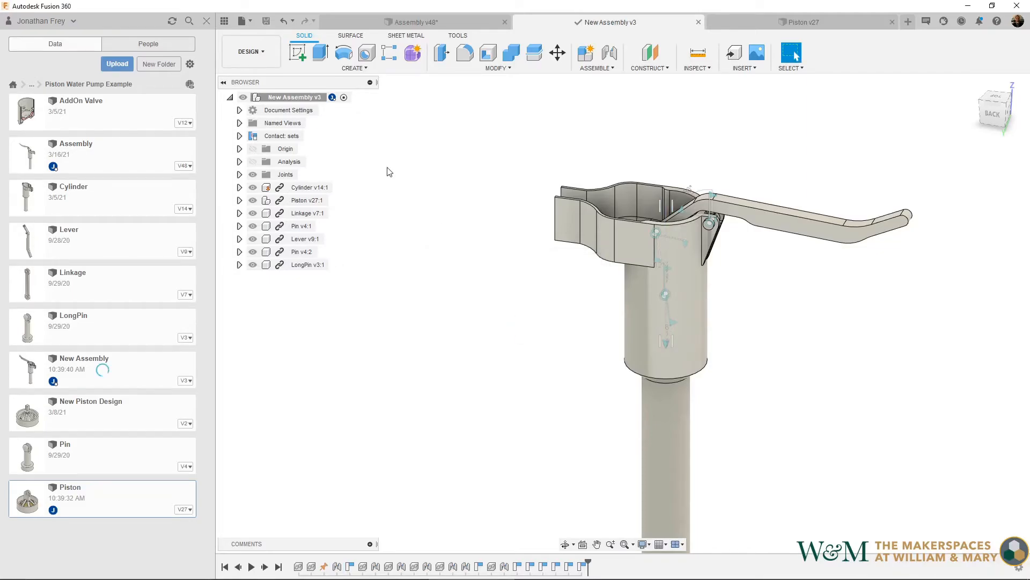
- Switch to the Simulation workspace and create a Static Stress study for the pump assembly
click(223, 24)
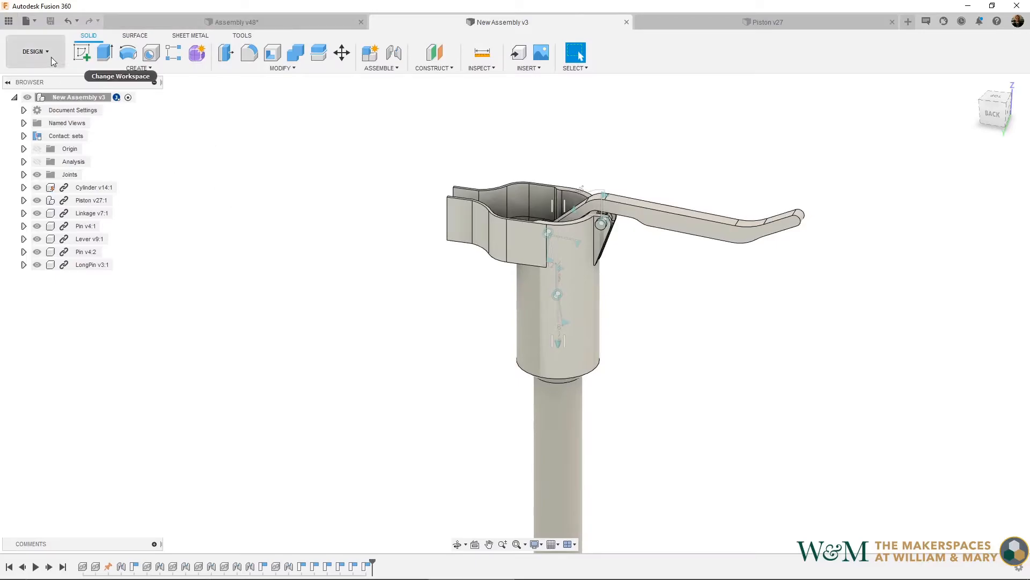
click(50, 56)
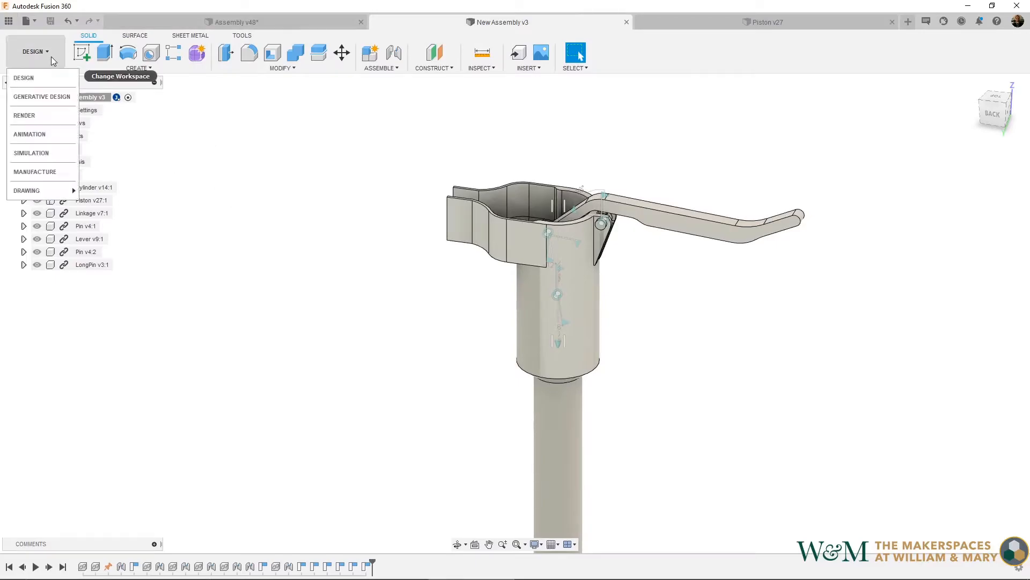
click(31, 153)
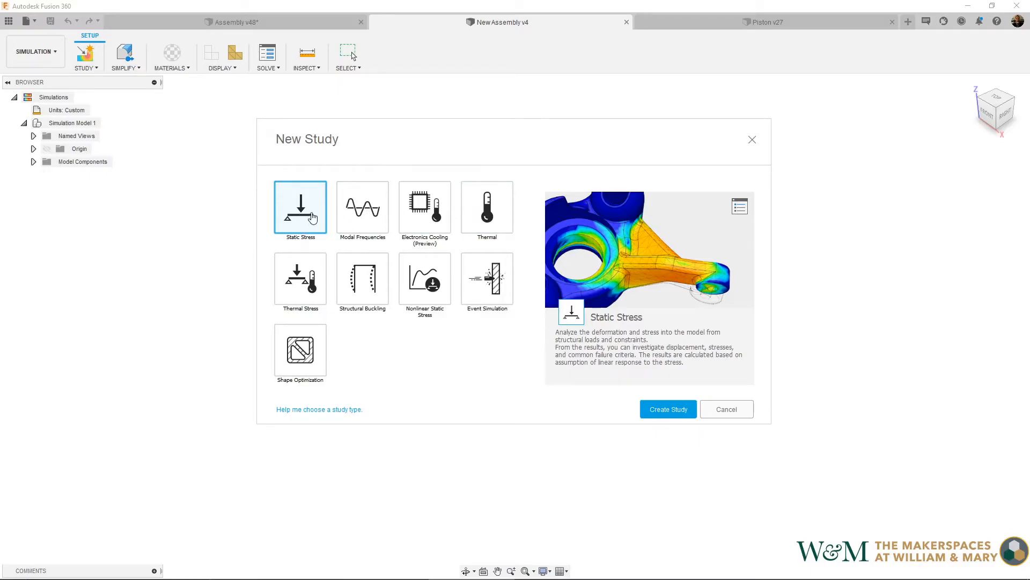
click(652, 410)
- Apply a Force load of 10 lbforce to the four faces along the underside of the lever's handle
shift+middle_drag(734, 346, 596, 252)
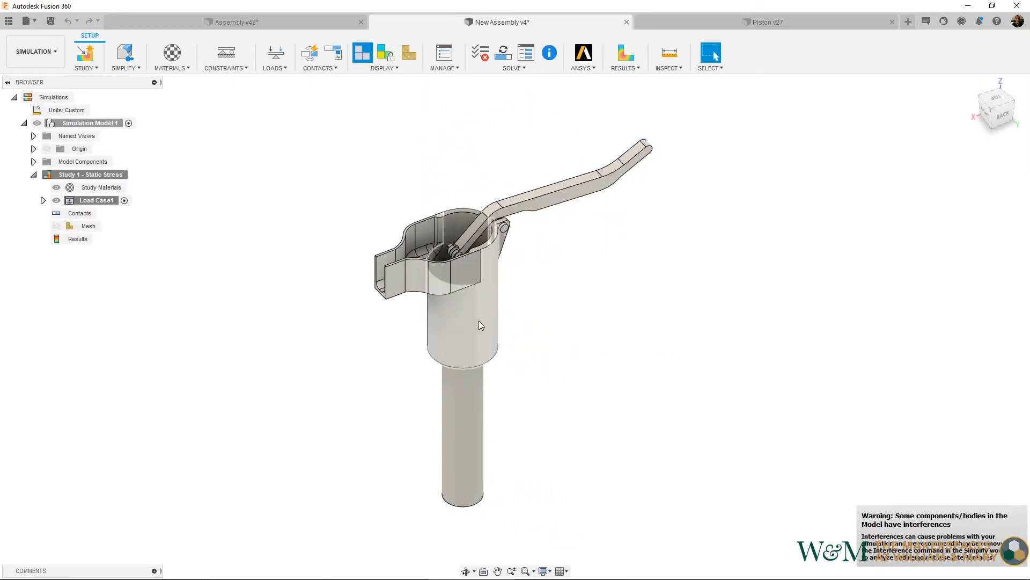
shift+middle_drag(540, 332, 475, 273)
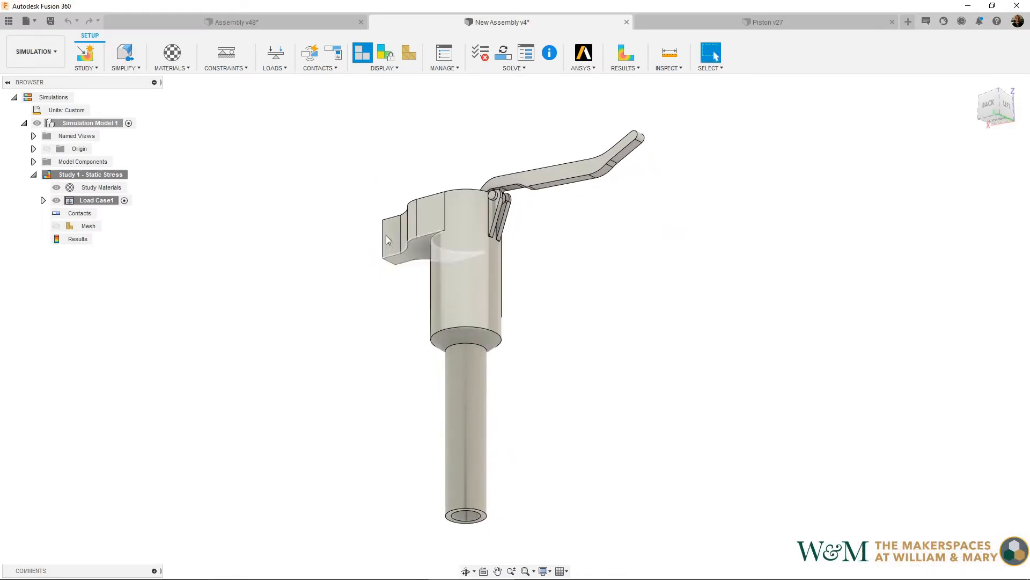
click(278, 57)
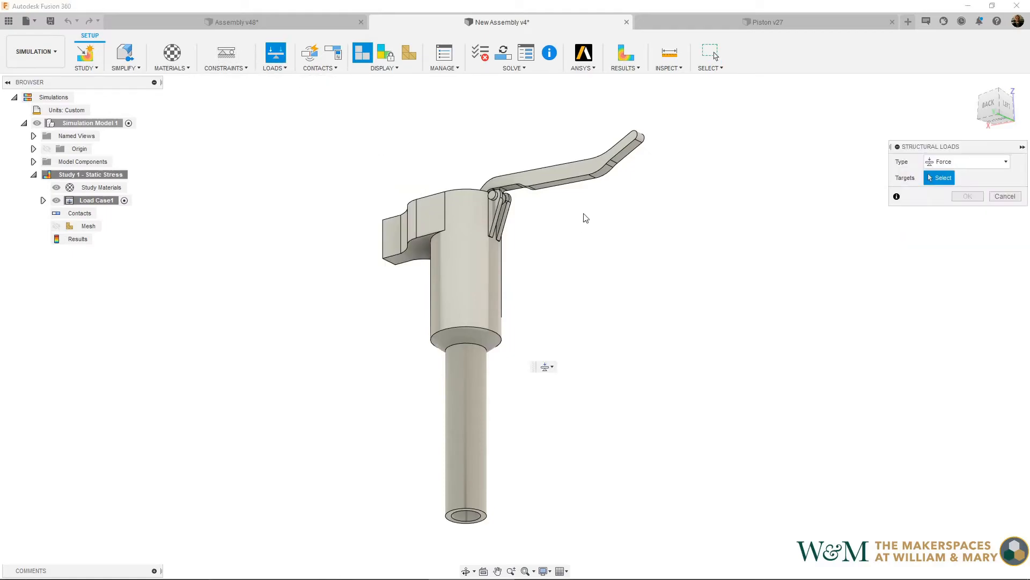
scroll(571, 185, up, 2)
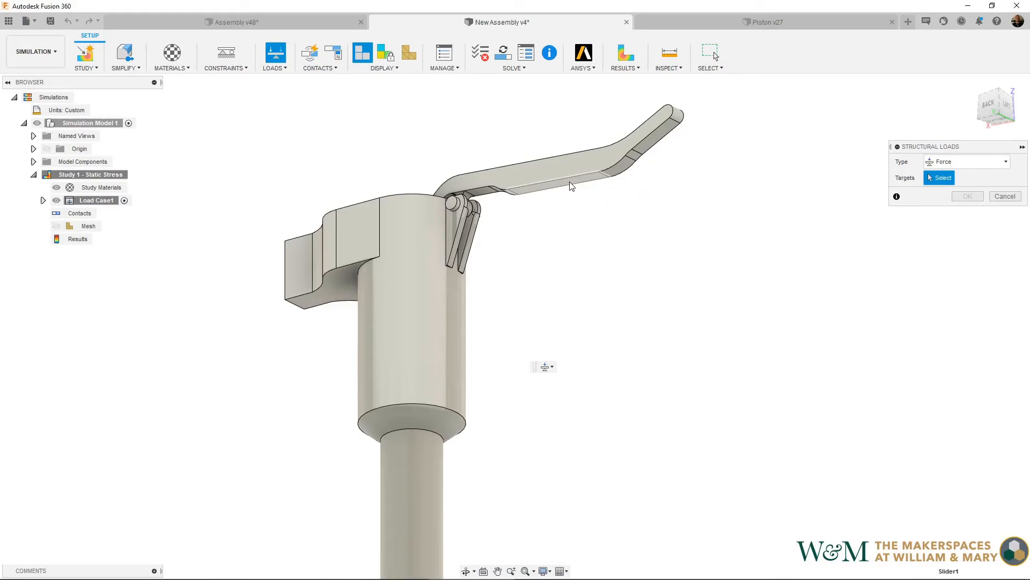
click(571, 186)
click(620, 171)
click(634, 154)
click(646, 147)
shift+middle_drag(609, 275, 608, 298)
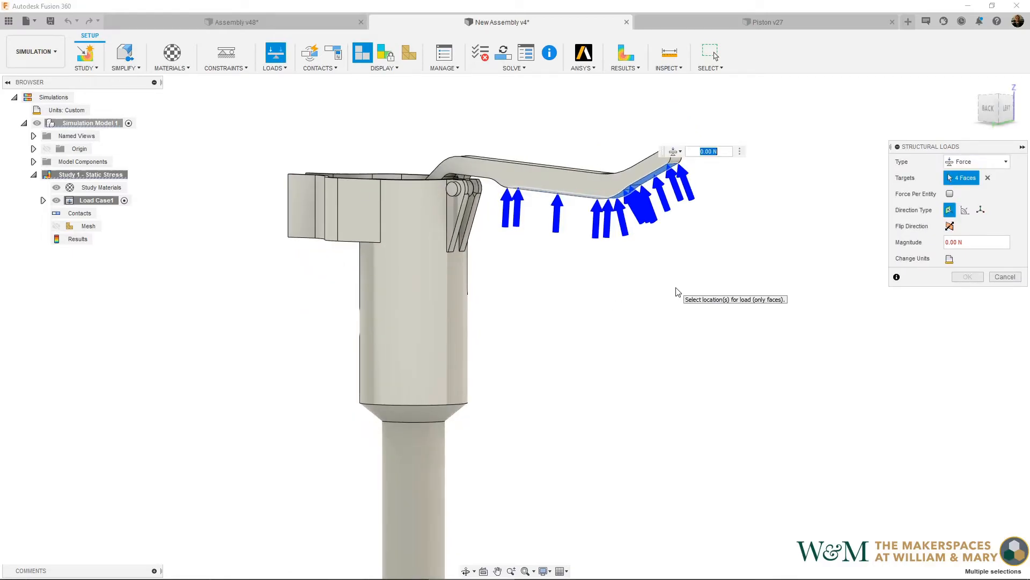
text(10lbforce)
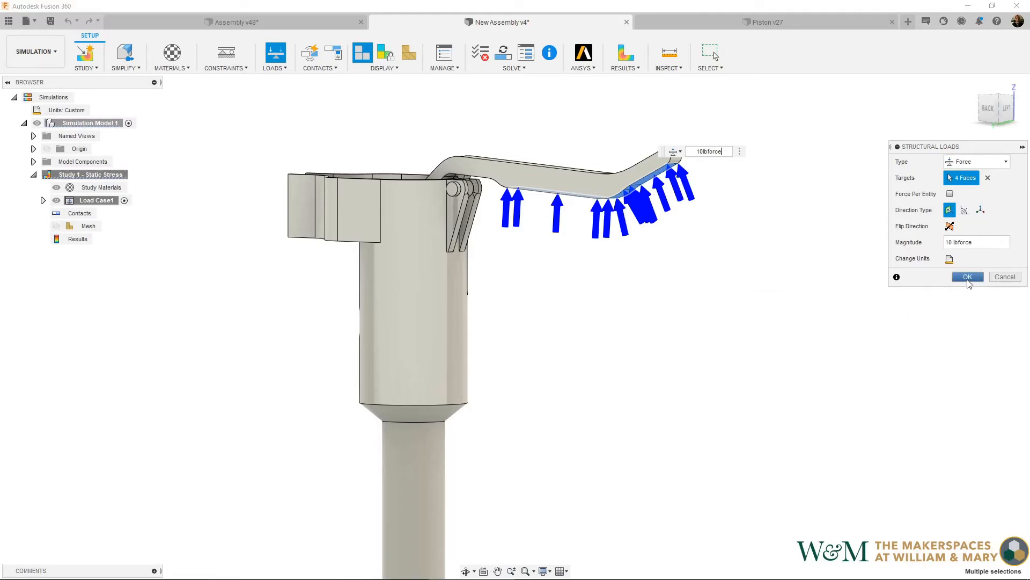
click(968, 277)
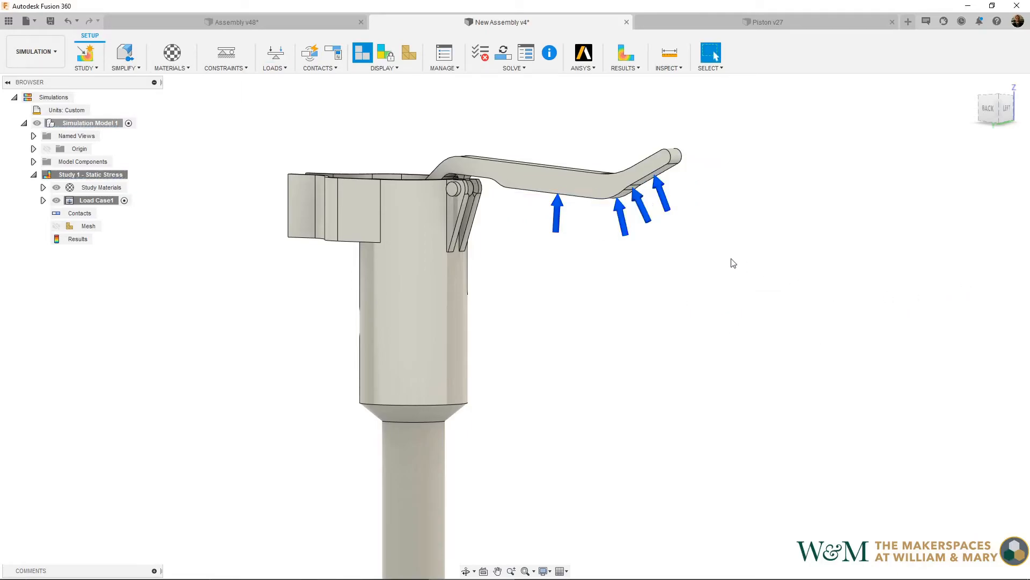
- Apply a Fixed structural constraint in all three axes to the ring-shaped bottom face of the pump cylinder
click(227, 56)
middle_drag(525, 330, 518, 180)
scroll(539, 307, down, 1)
scroll(534, 352, down, 2)
scroll(517, 313, up, 2)
shift+middle_drag(518, 313, 439, 406)
scroll(443, 372, up, 2)
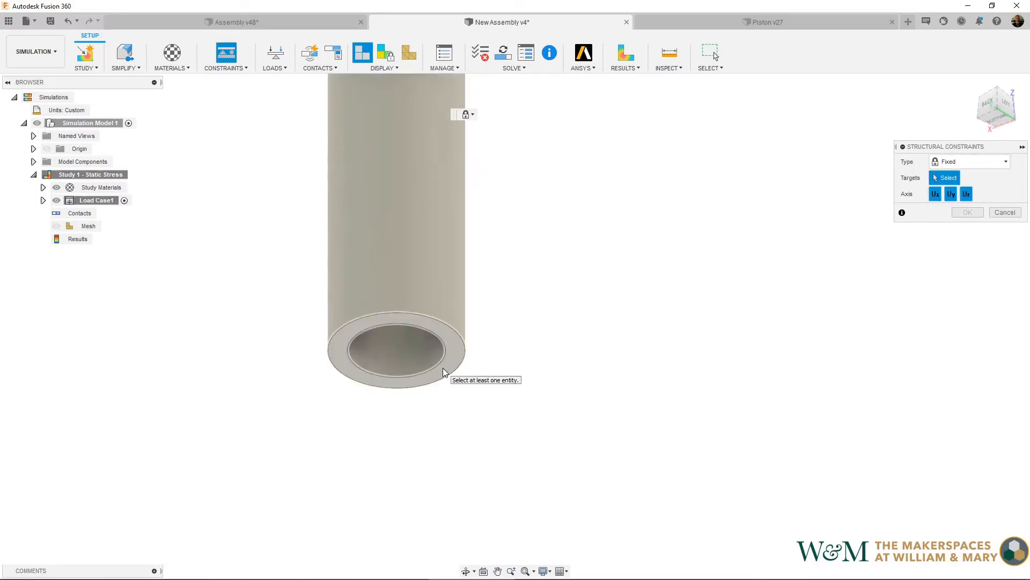
click(443, 372)
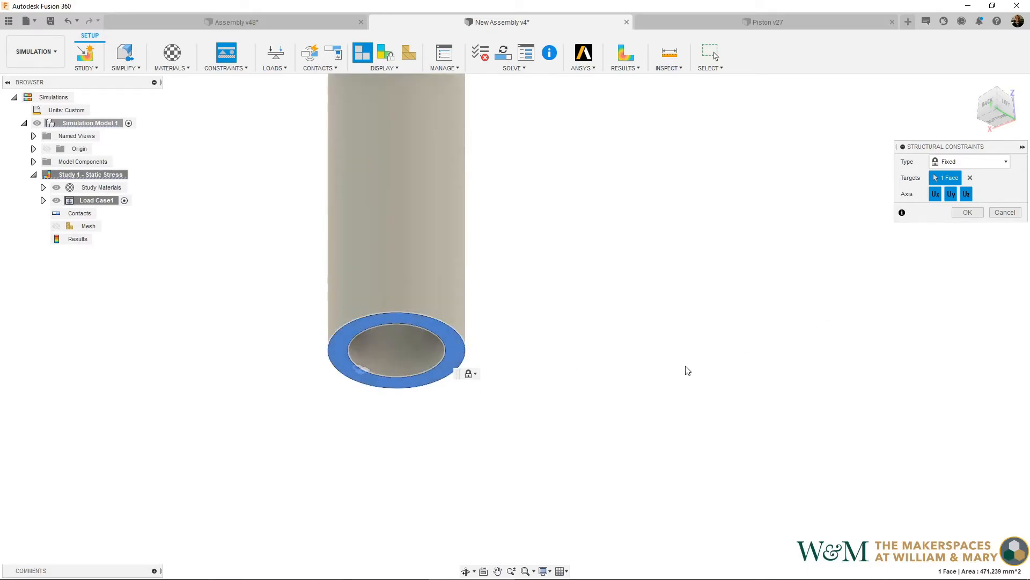
scroll(676, 365, down, 5)
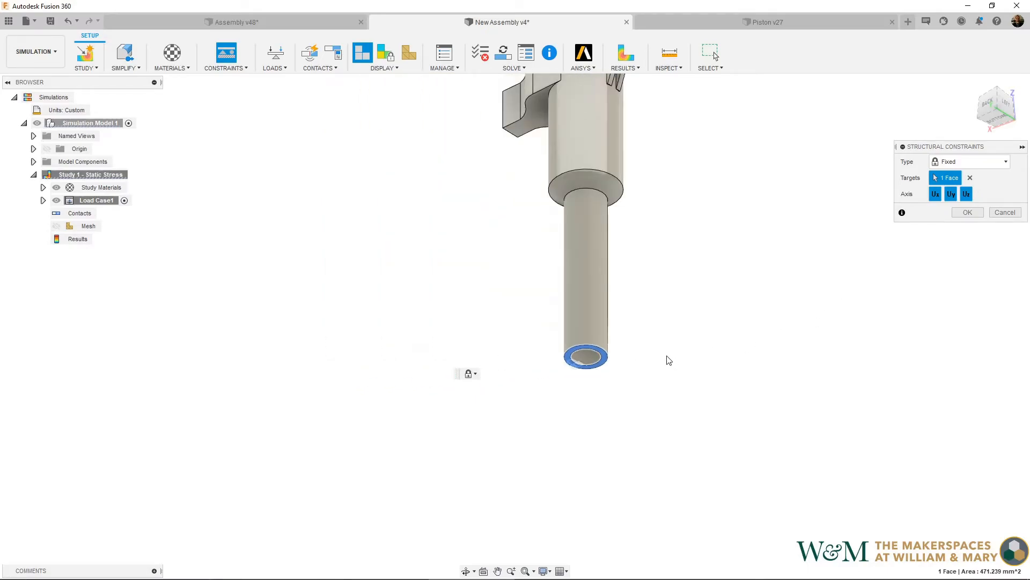
middle_drag(639, 308, 607, 348)
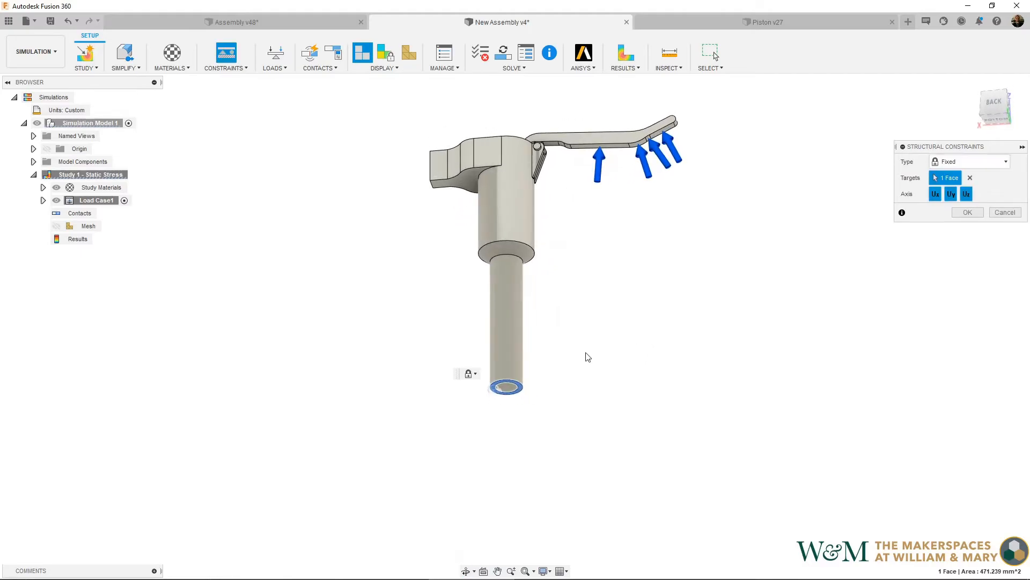
scroll(524, 387, up, 6)
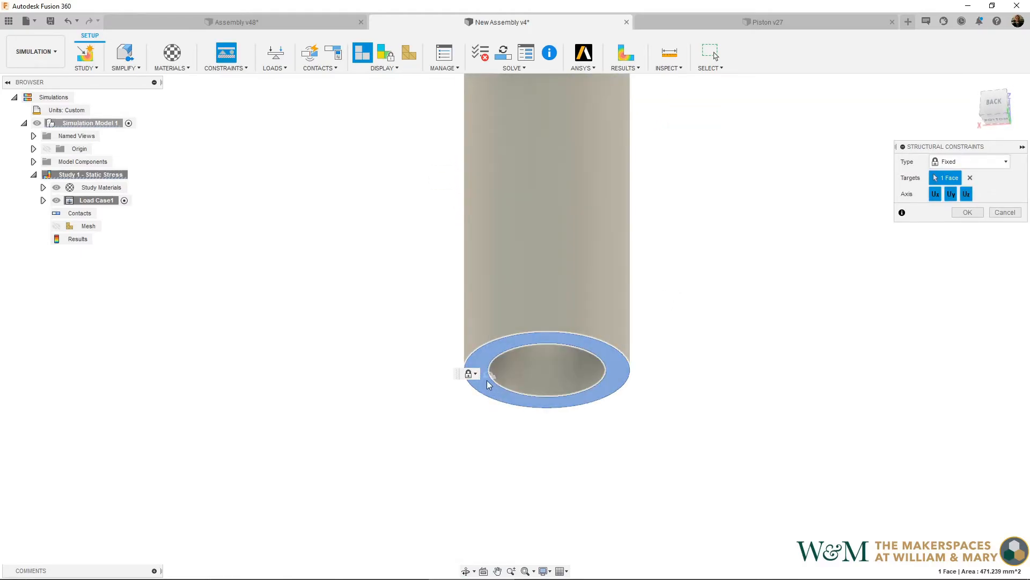
click(967, 213)
- Generate automatic contacts between the solids of the pump assembly
scroll(847, 143, down, 5)
middle_drag(847, 143, 680, 376)
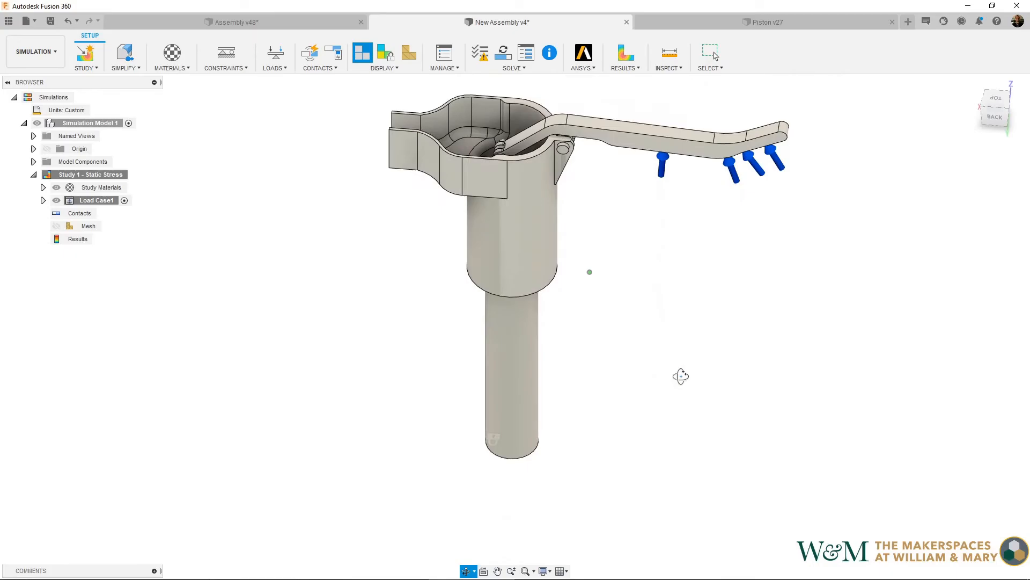
click(317, 69)
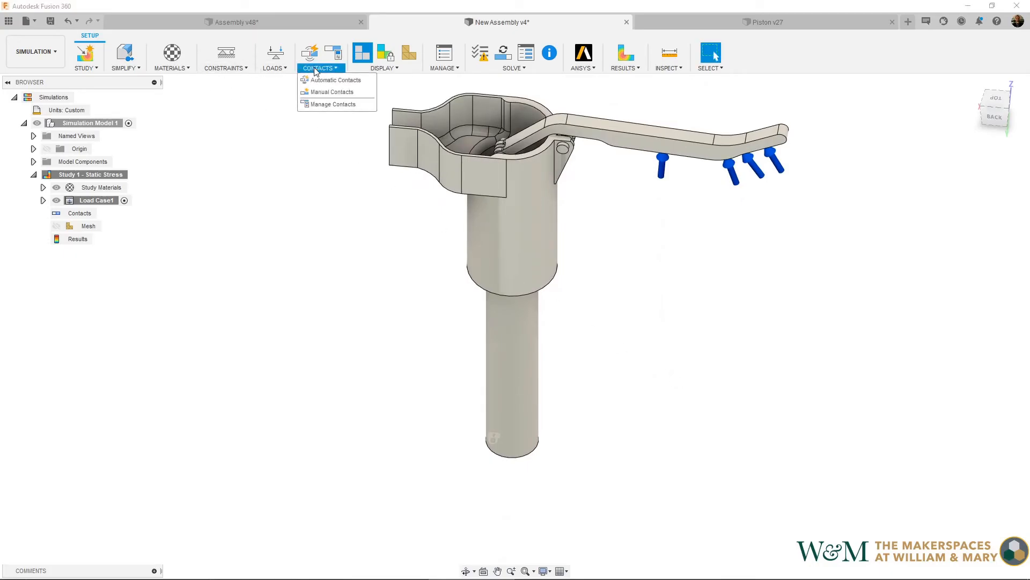
click(318, 80)
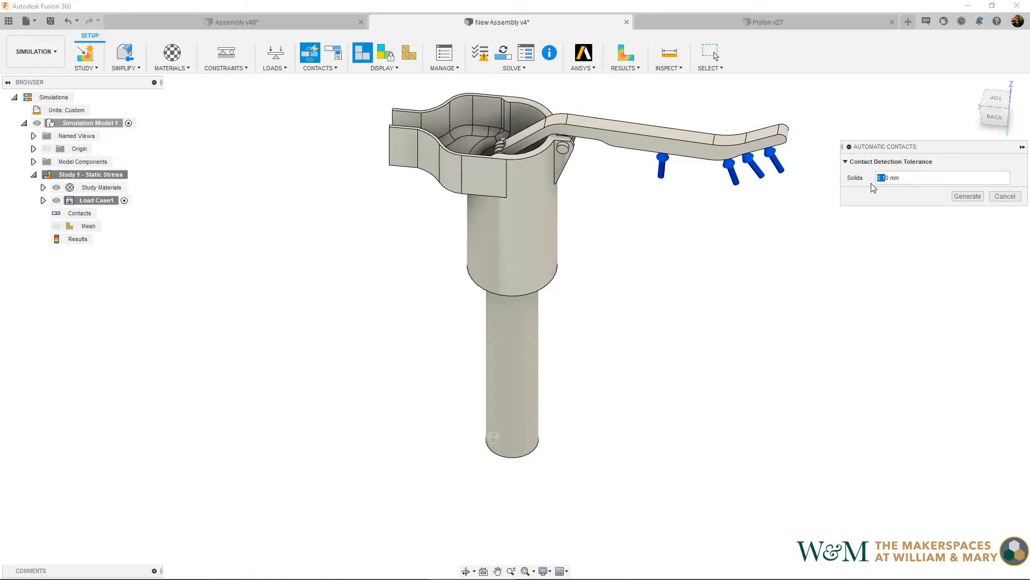
key(BackSpace)
click(967, 197)
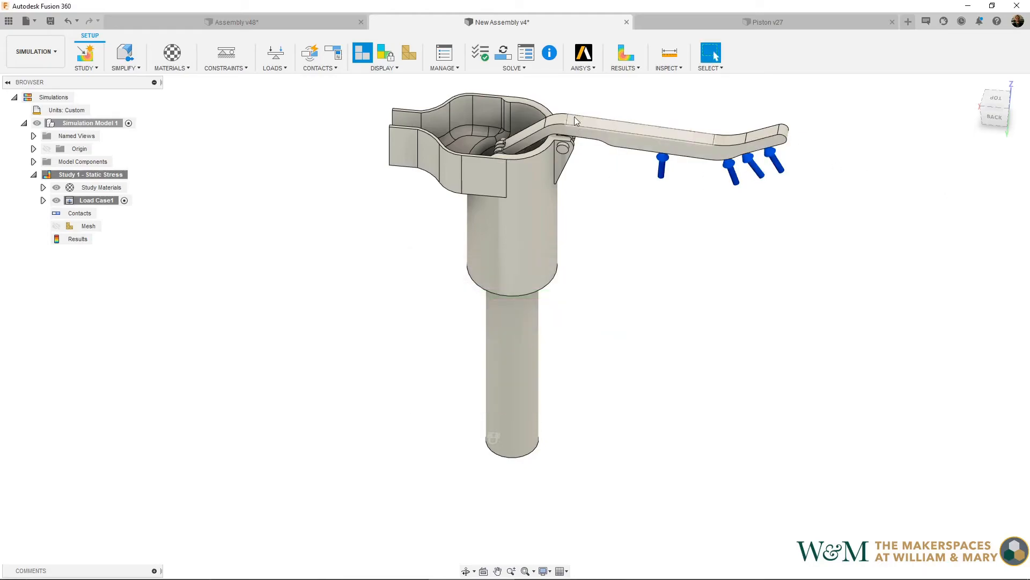
- Generate the mesh for the whole pump assembly
click(505, 68)
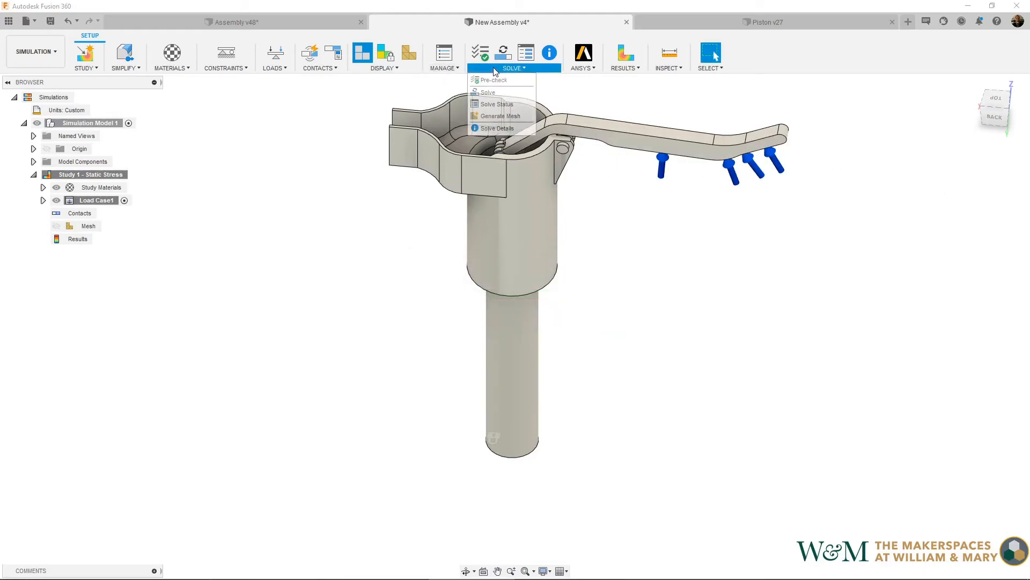
click(500, 116)
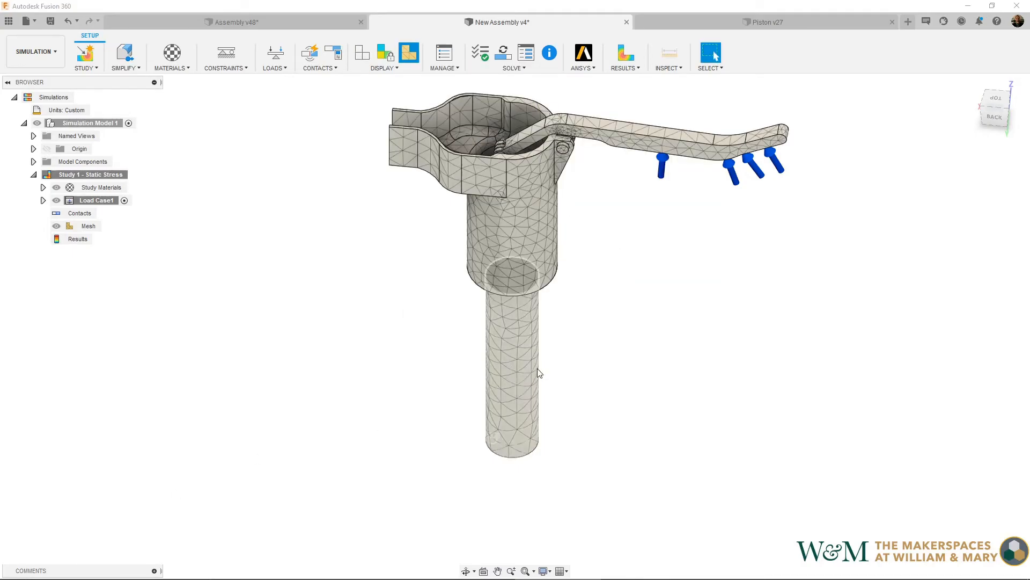
middle_drag(625, 253, 566, 301)
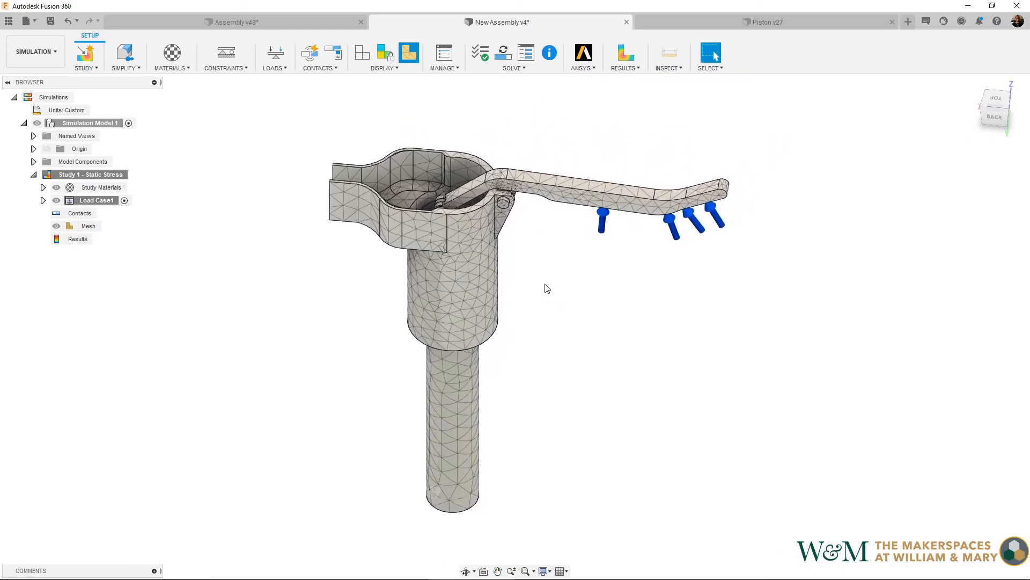
- Solve the Static Stress study locally
click(513, 68)
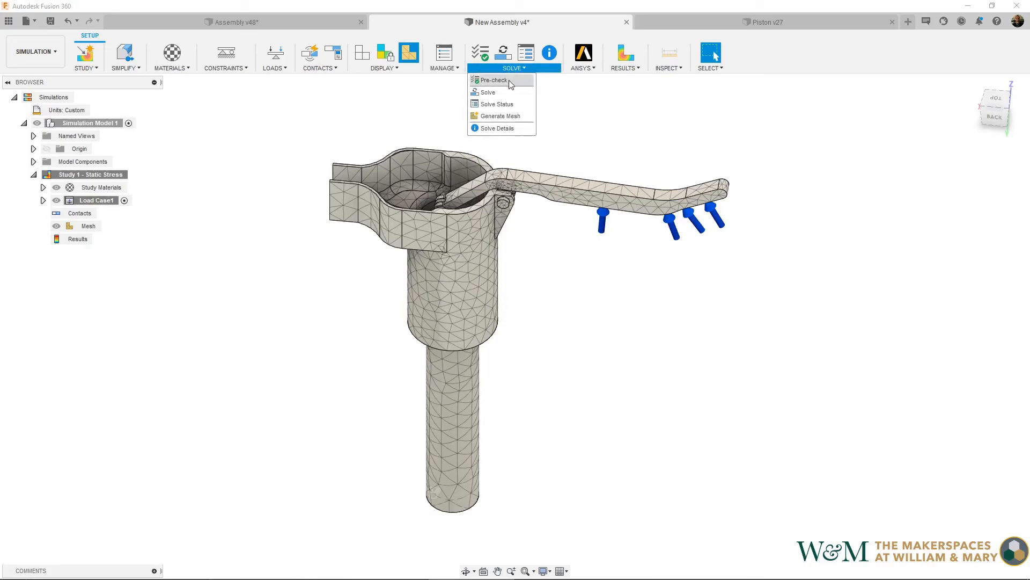
click(485, 92)
click(471, 179)
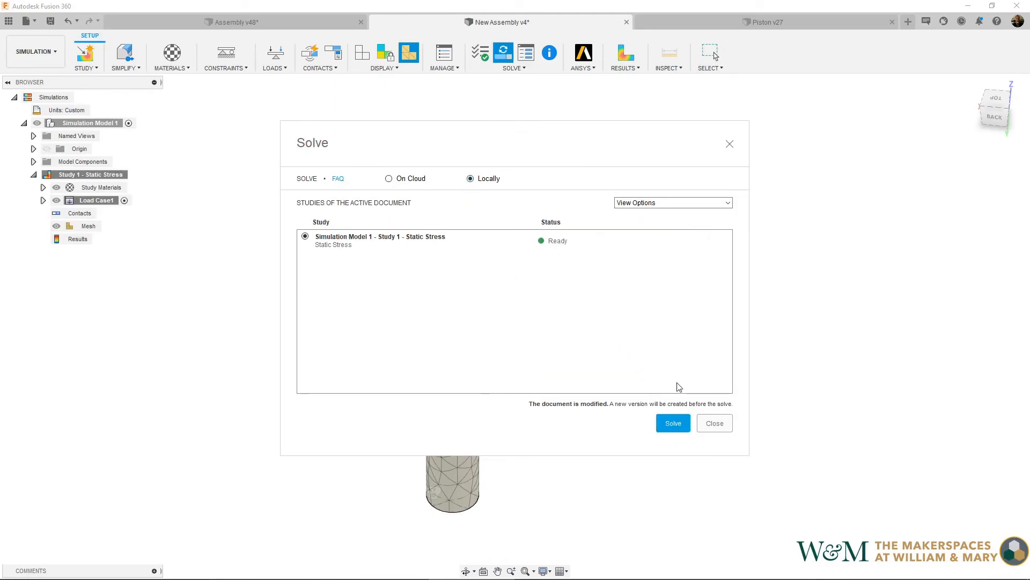
click(679, 424)
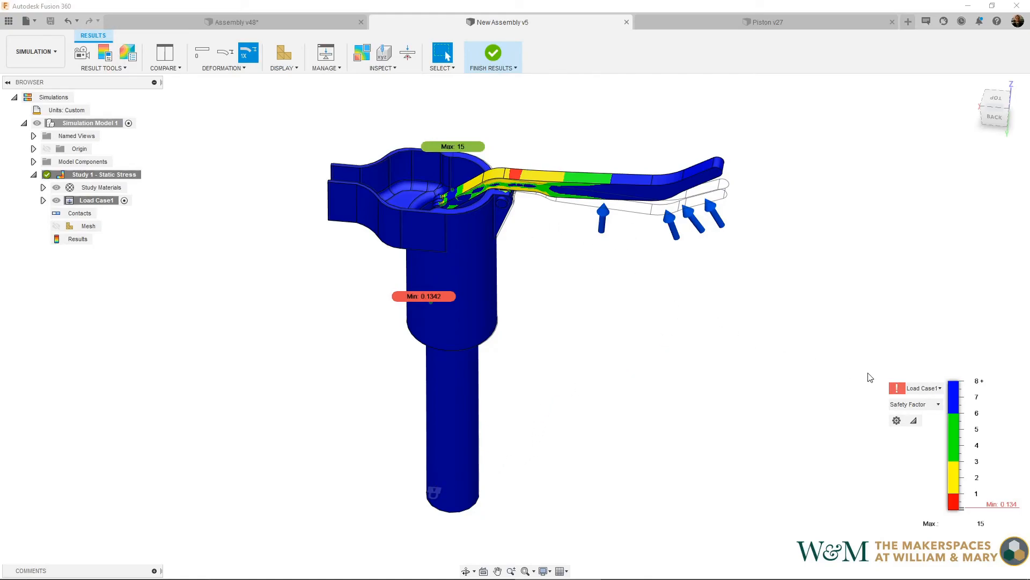
- Review the Stress, Displacement, Reaction Force and Strain results of the pump one after another
click(936, 406)
click(919, 431)
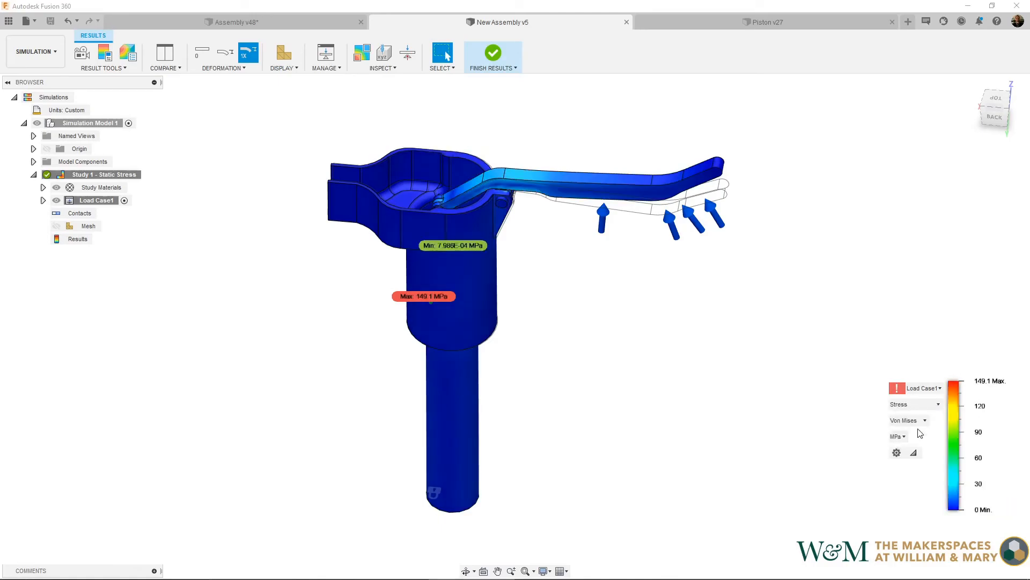
click(939, 405)
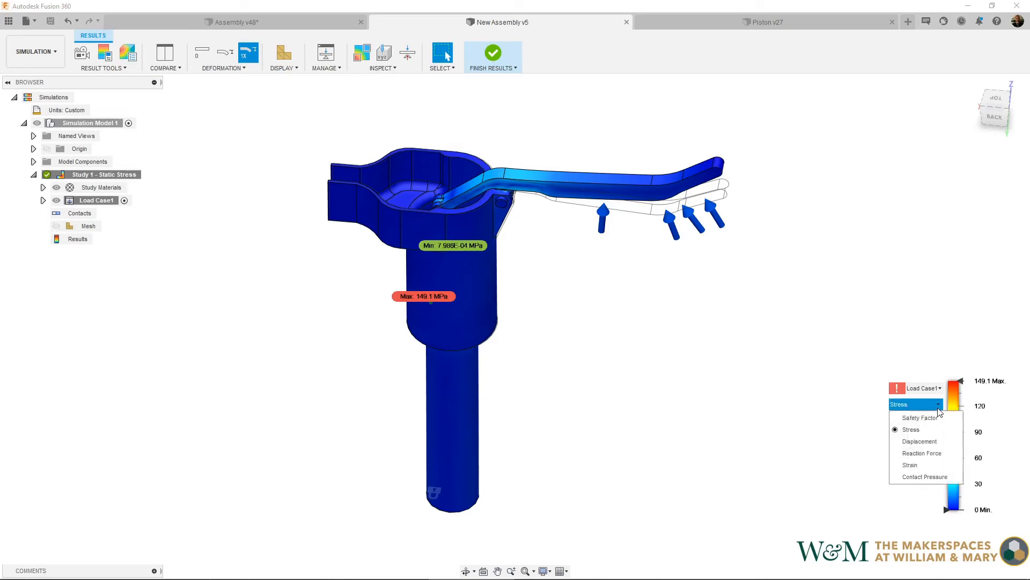
click(920, 441)
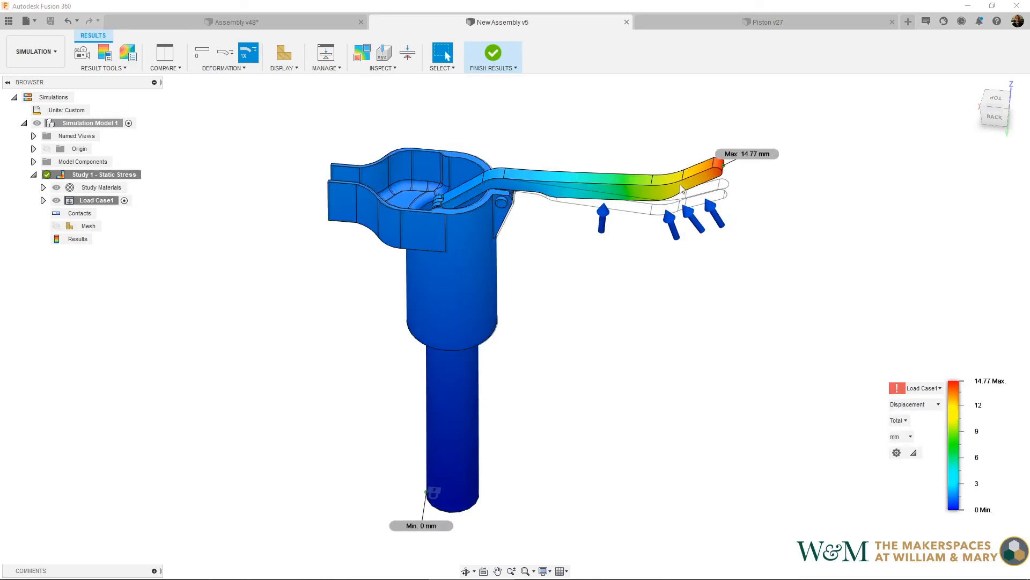
click(915, 404)
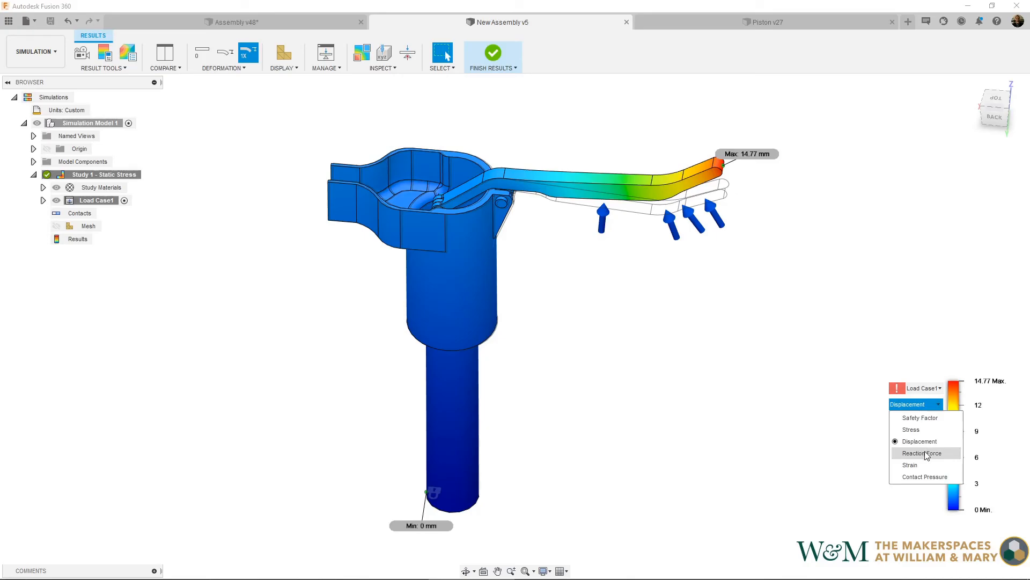
click(924, 455)
click(938, 405)
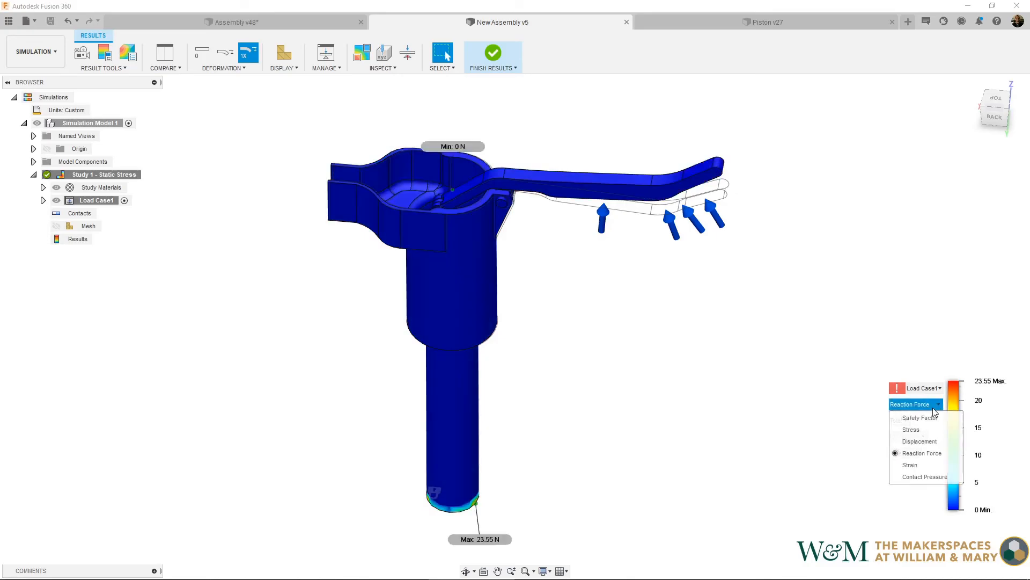
click(929, 467)
shift+middle_drag(674, 354, 667, 329)
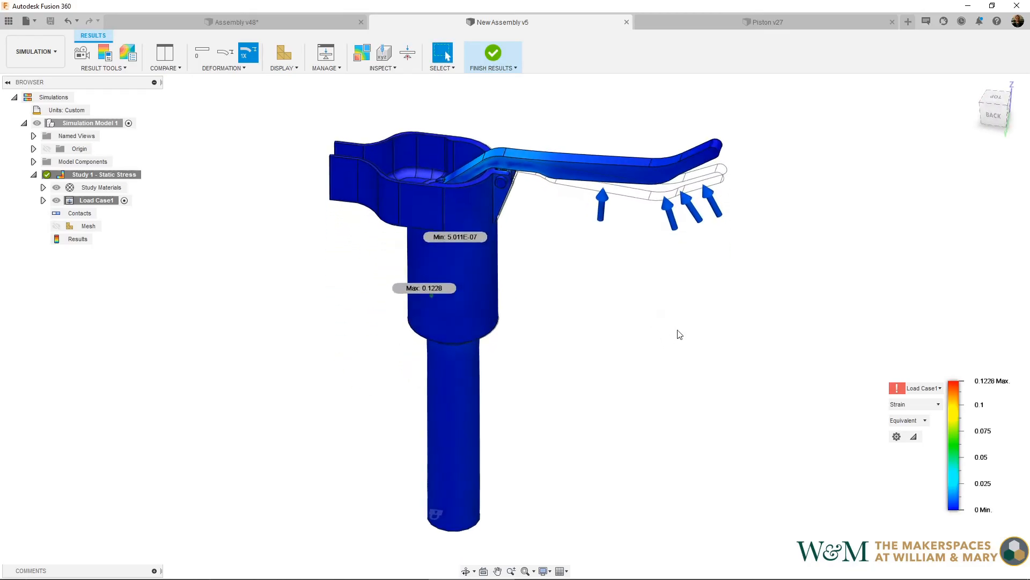
- Show the Safety Factor result and examine the lever's bend and its pivot pin from close up and from several angles
click(902, 405)
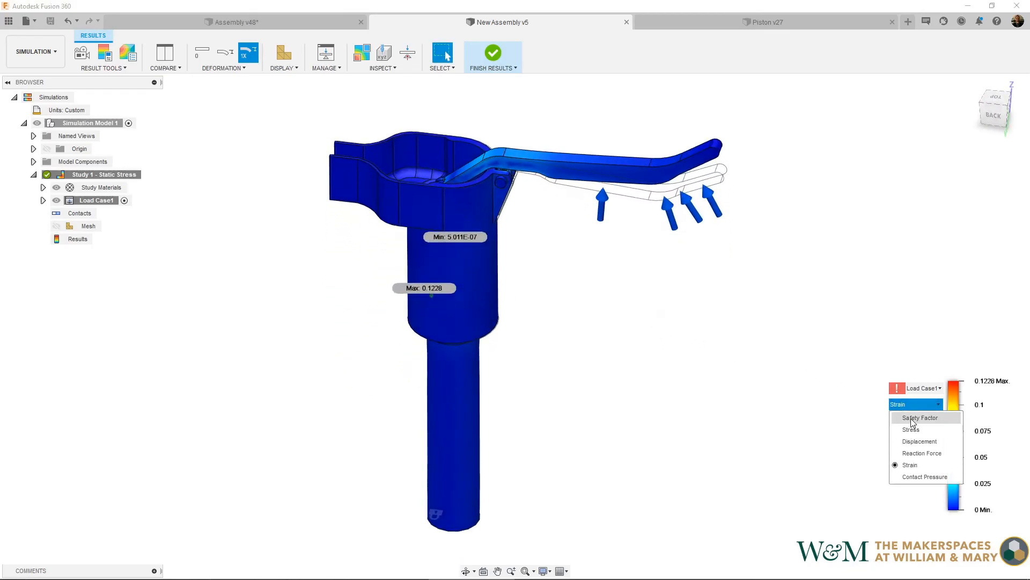
click(911, 418)
scroll(502, 174, up, 4)
middle_drag(501, 170, 515, 326)
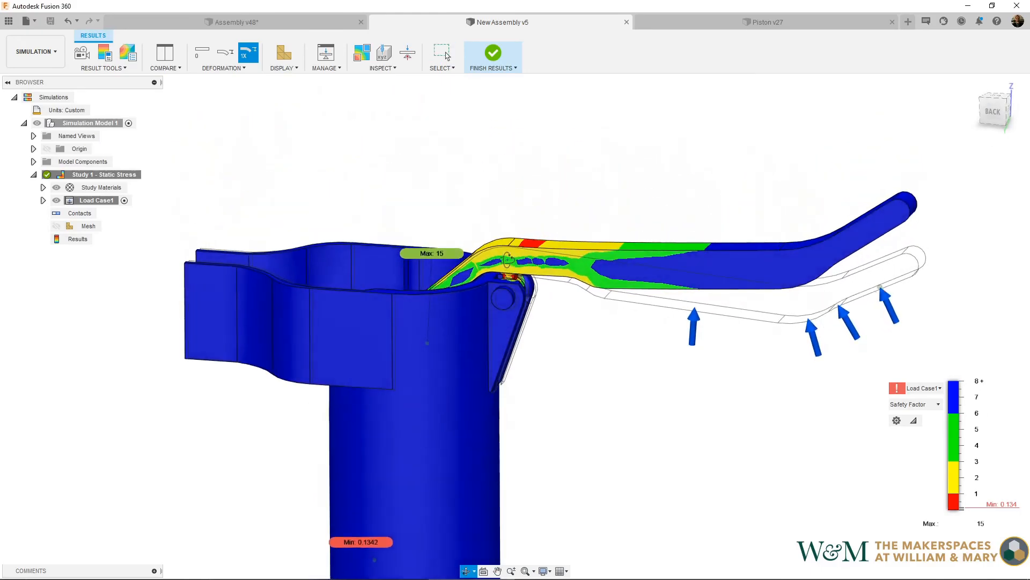
scroll(524, 268, up, 5)
shift+middle_drag(539, 276, 573, 247)
shift+middle_drag(641, 260, 620, 339)
scroll(562, 124, up, 1)
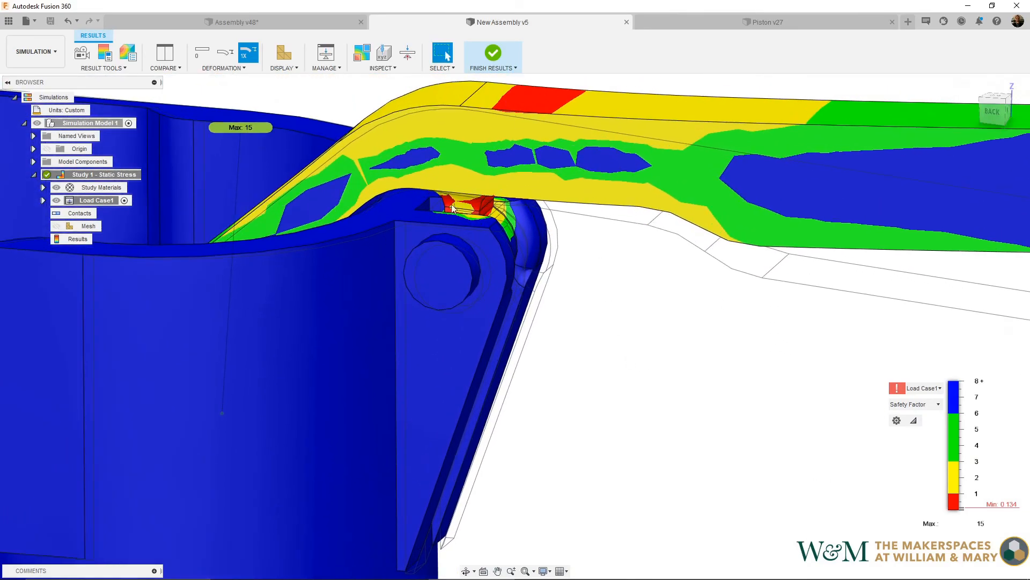
scroll(486, 262, down, 5)
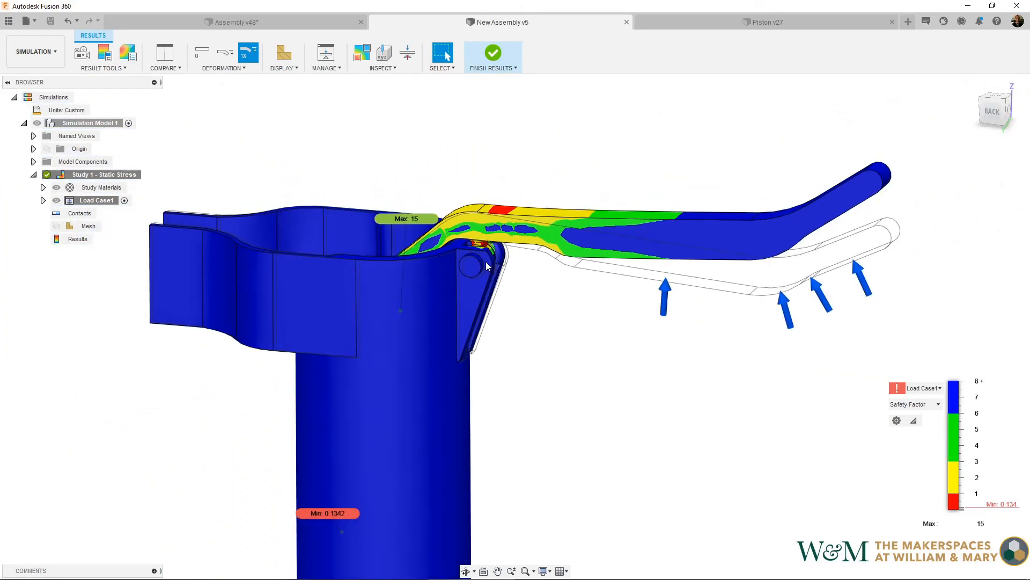
scroll(484, 262, down, 2)
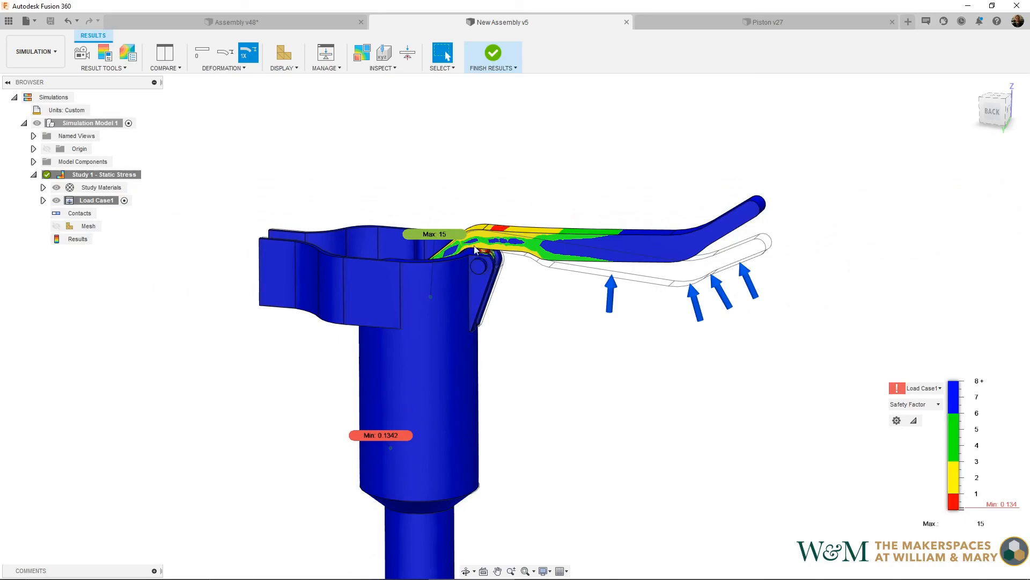
shift+middle_drag(499, 391, 597, 348)
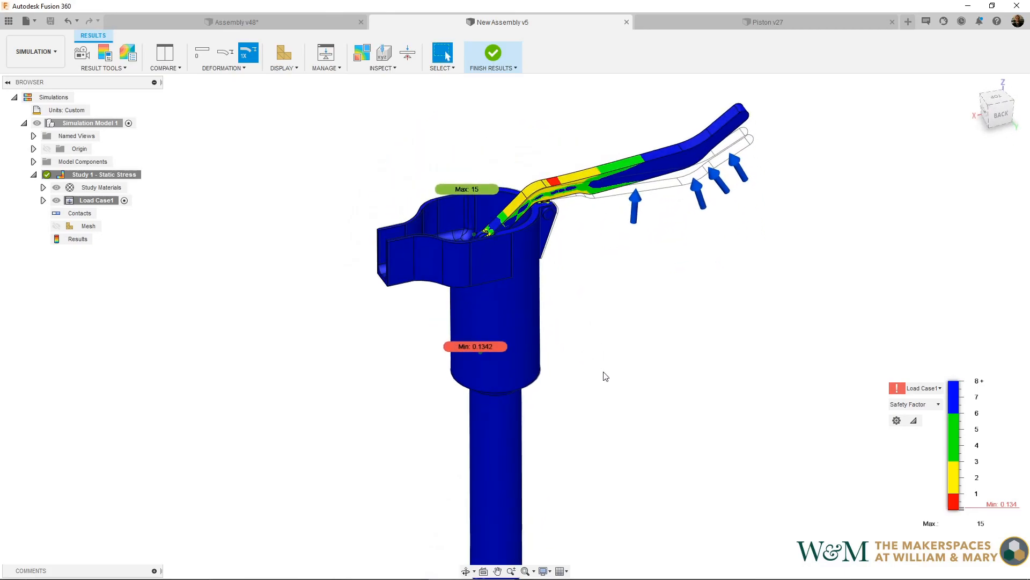
shift+middle_drag(613, 381, 535, 394)
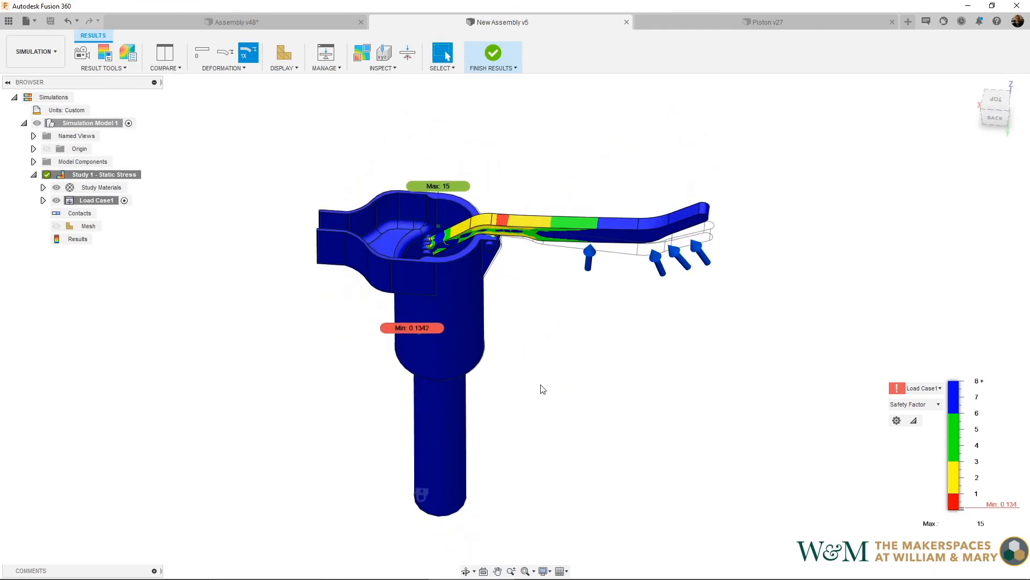